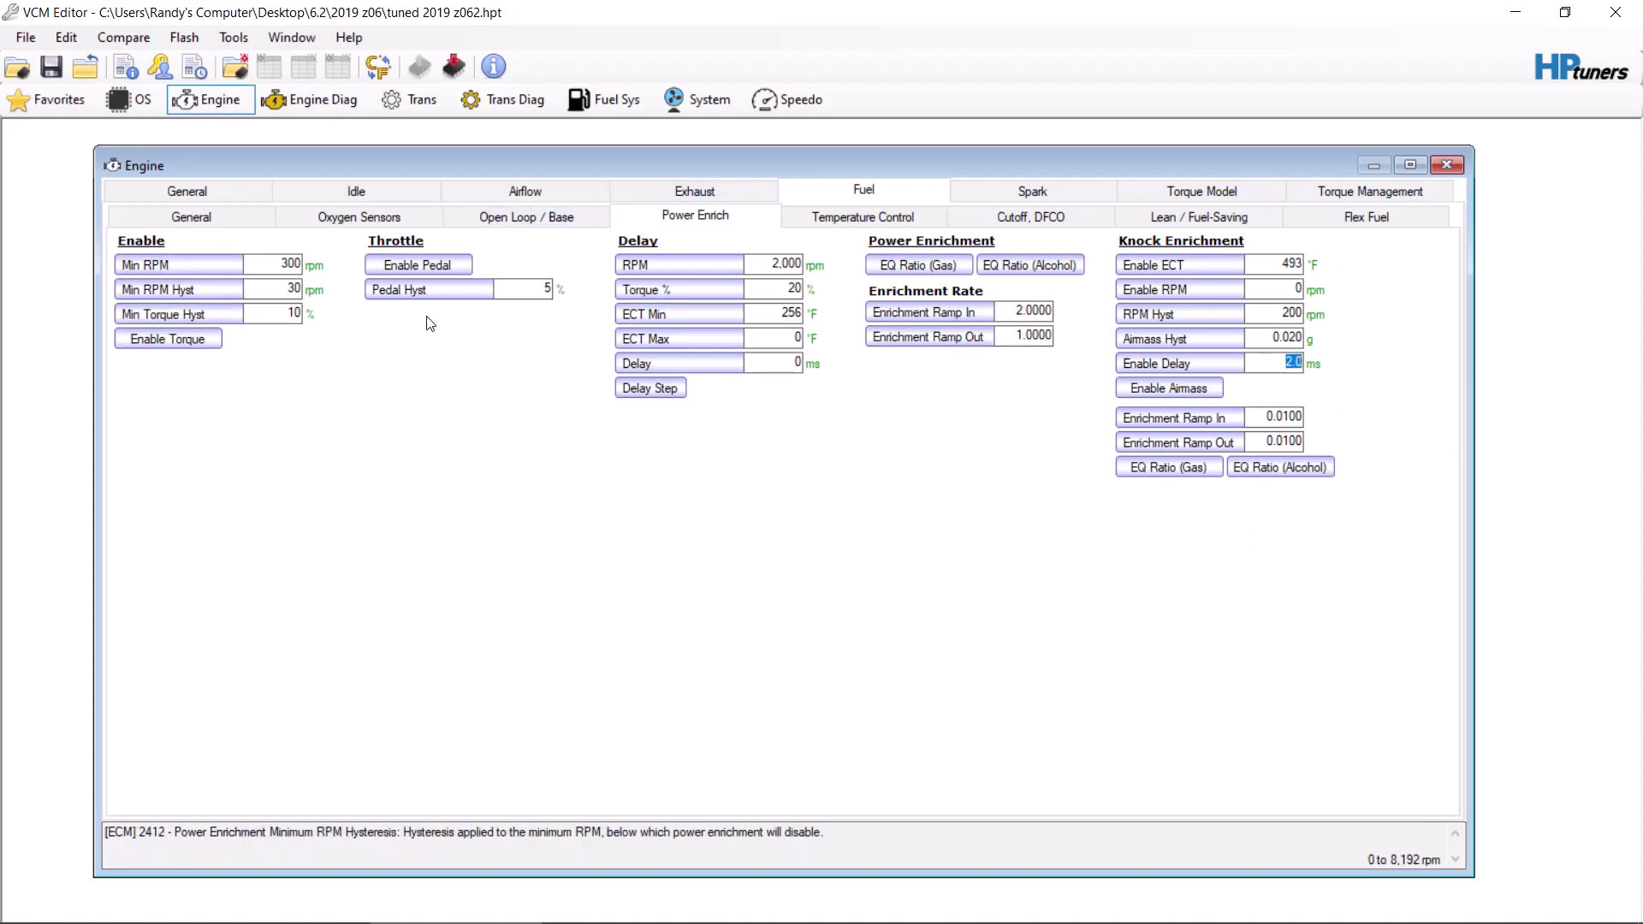
left_click(459, 264)
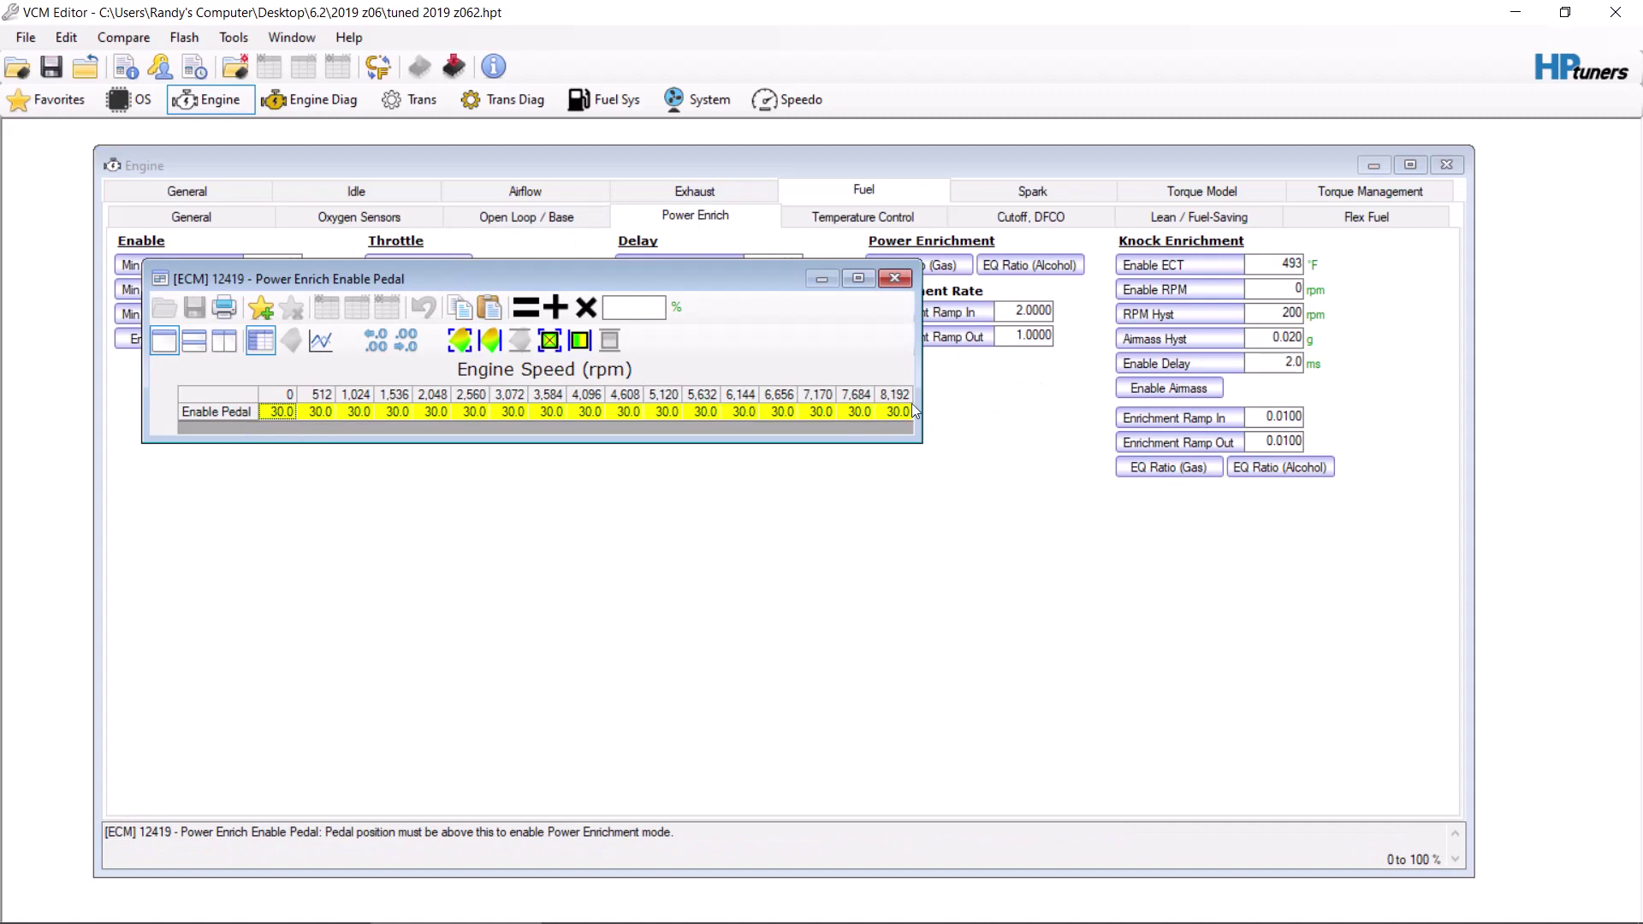
left_click(894, 278)
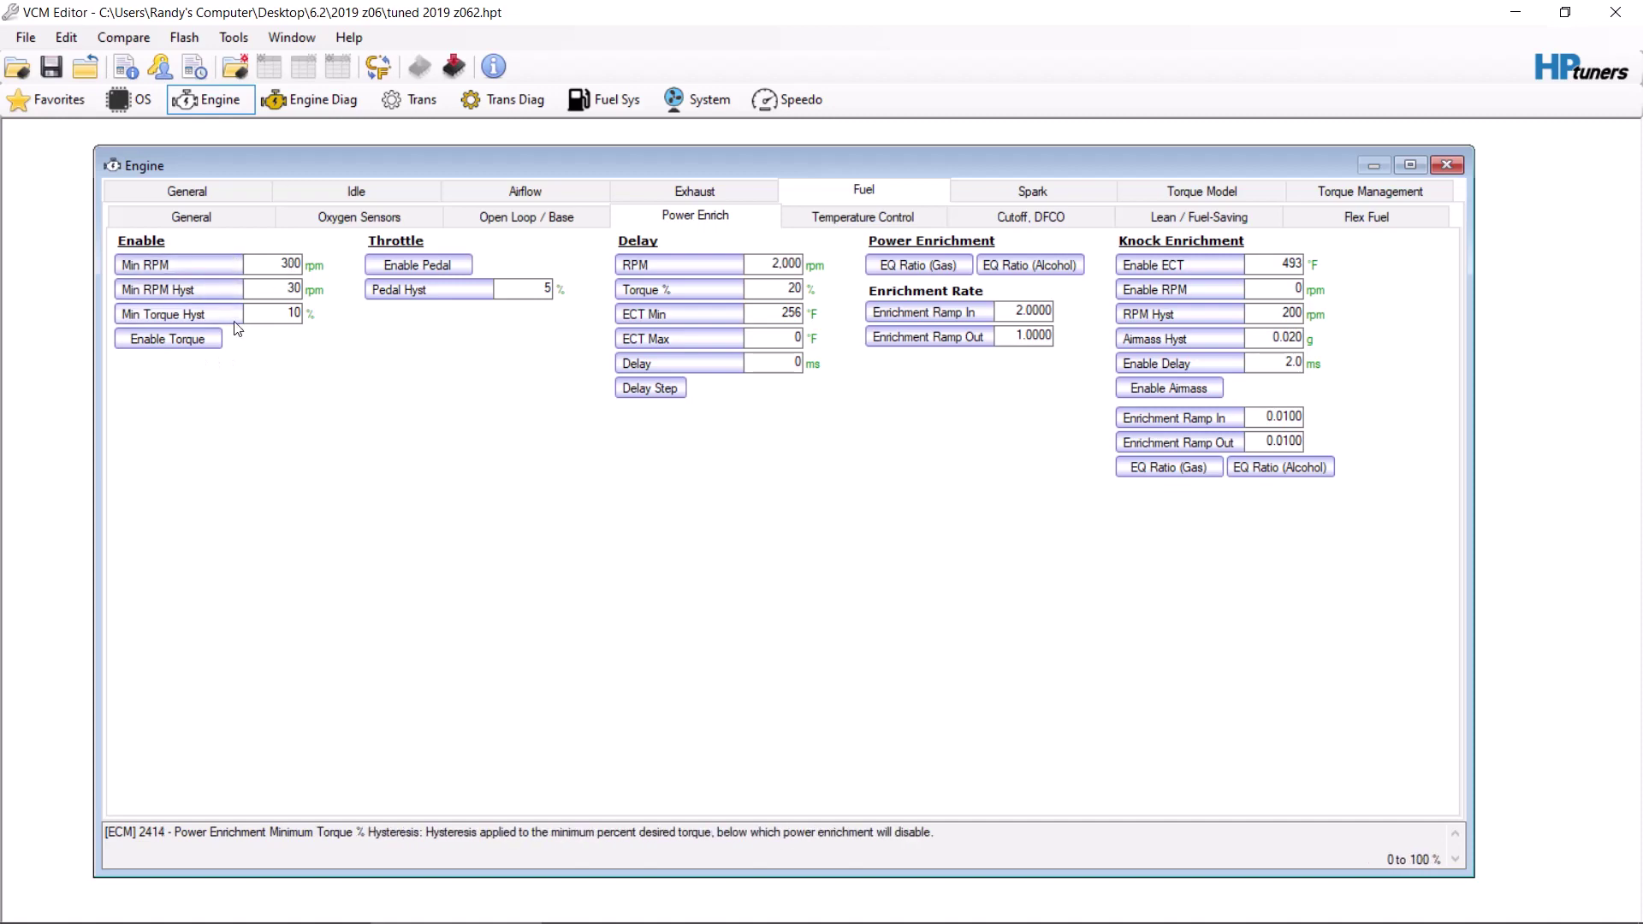
left_click(209, 340)
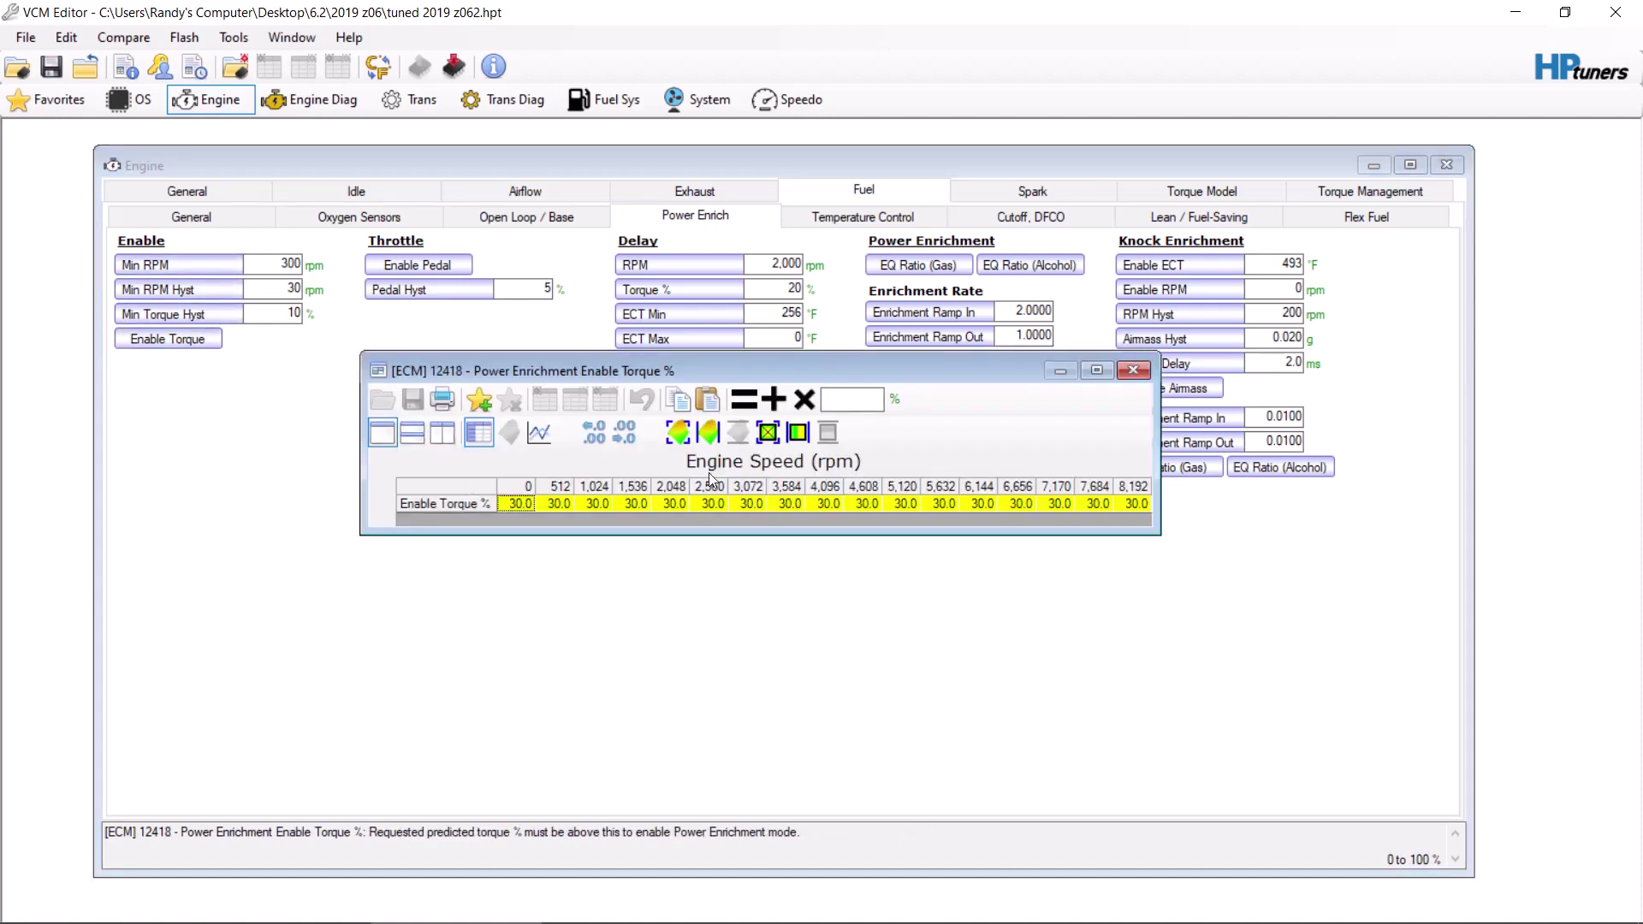
left_click(1138, 371)
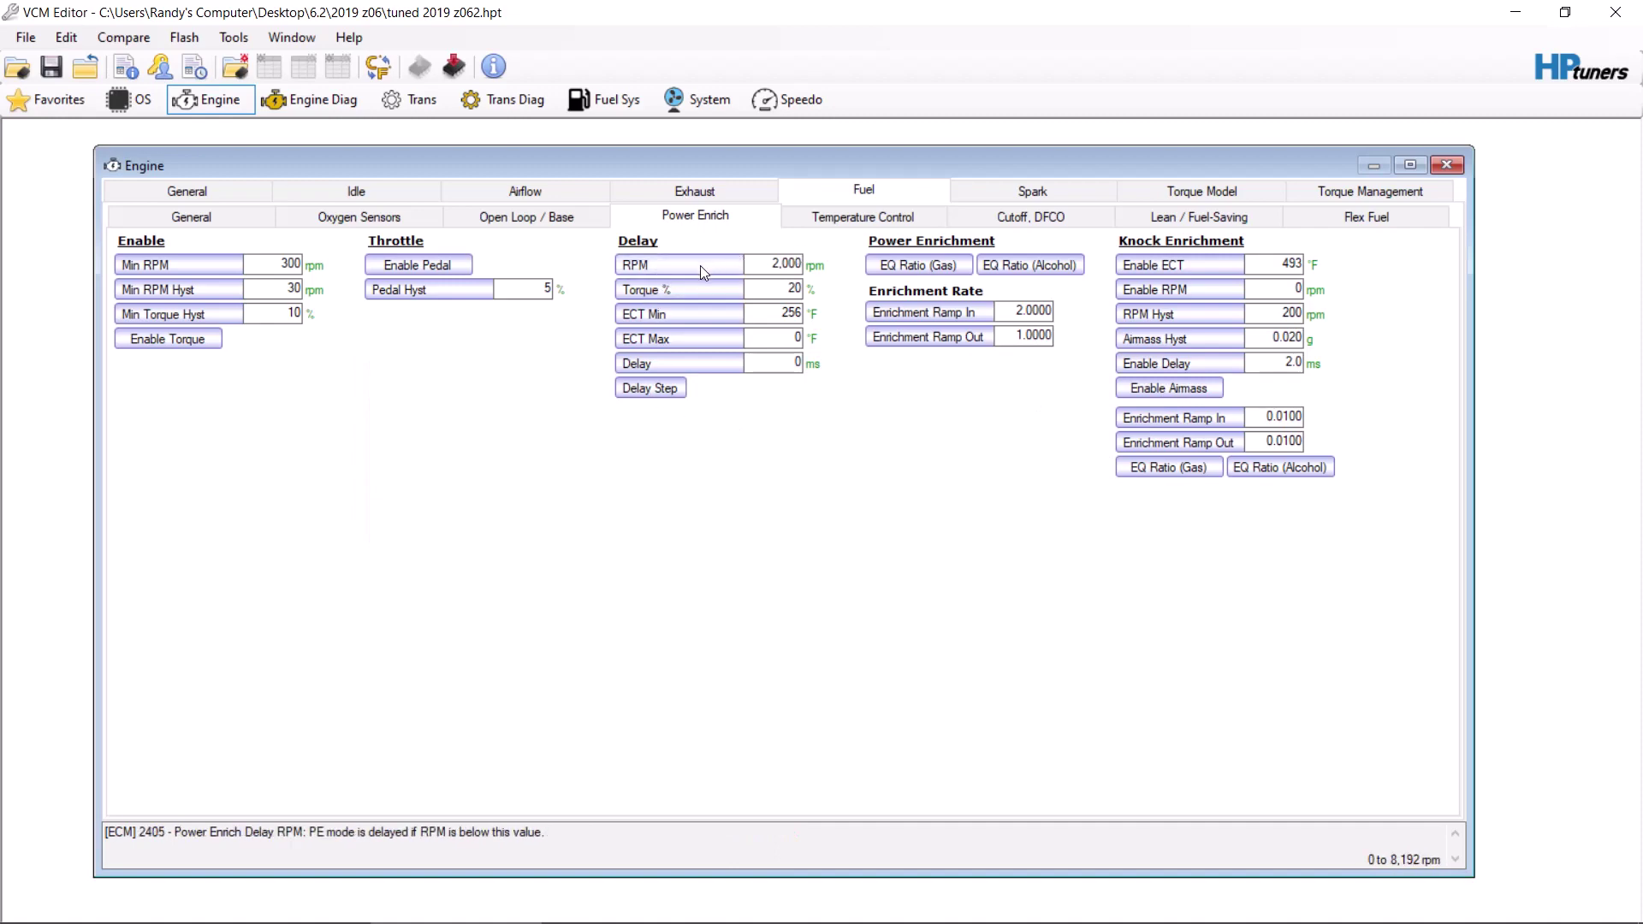
- Enter 1200 rpm as the Power Enrich Delay RPM, then step through ECT Min, ECT Max and Delay time
left_click(783, 264)
type("1200")
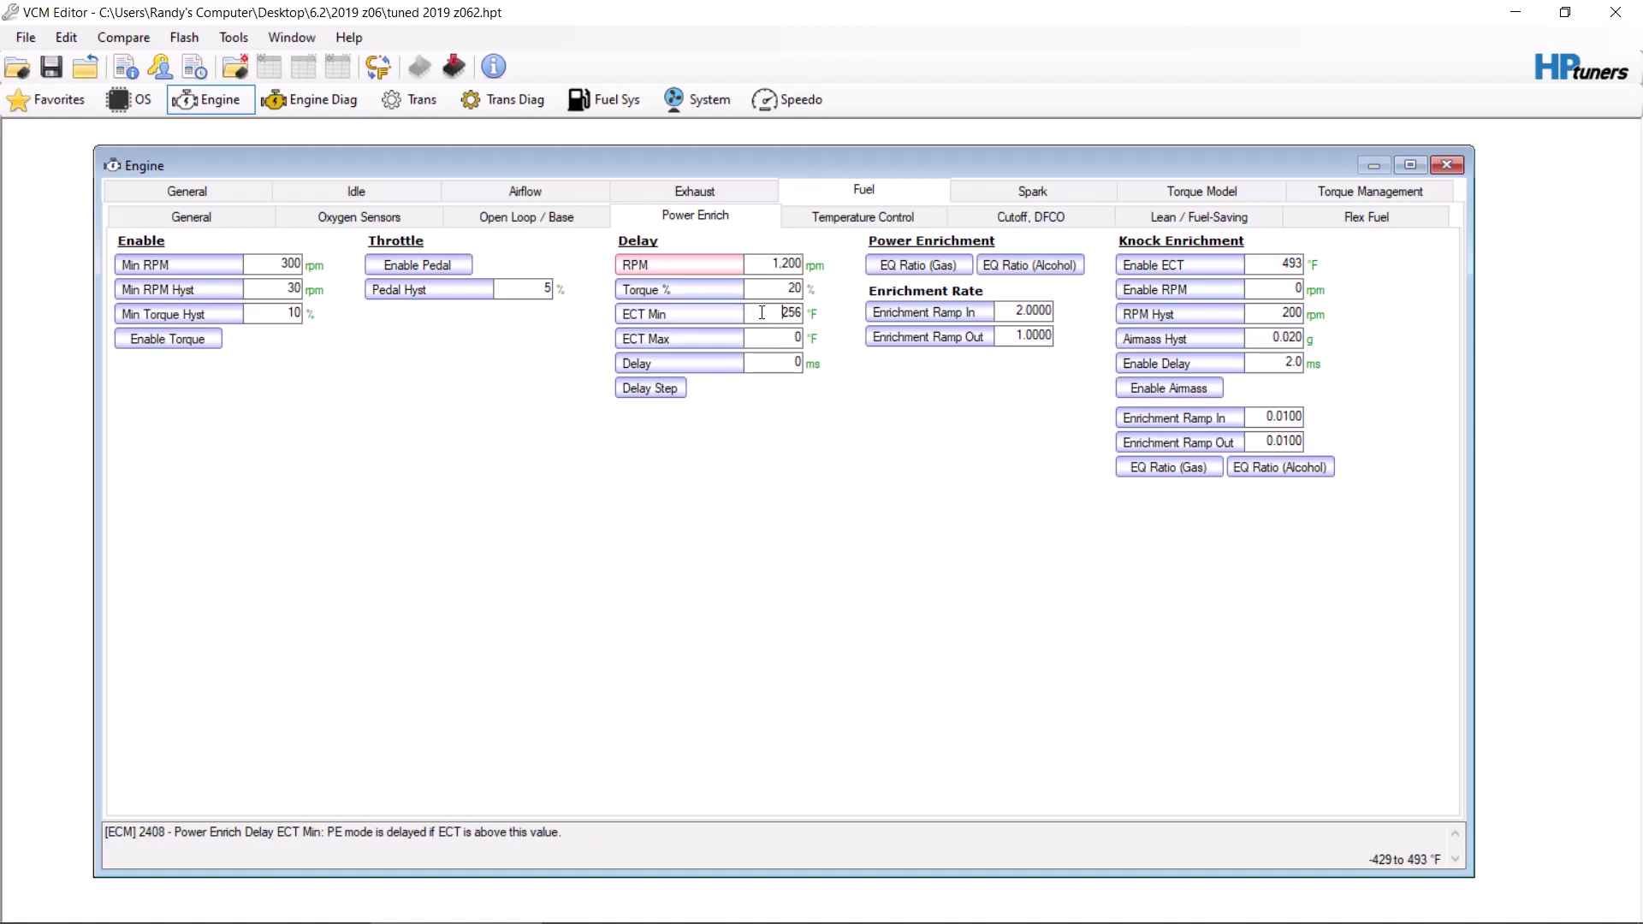
double_click(787, 313)
key("Tab")
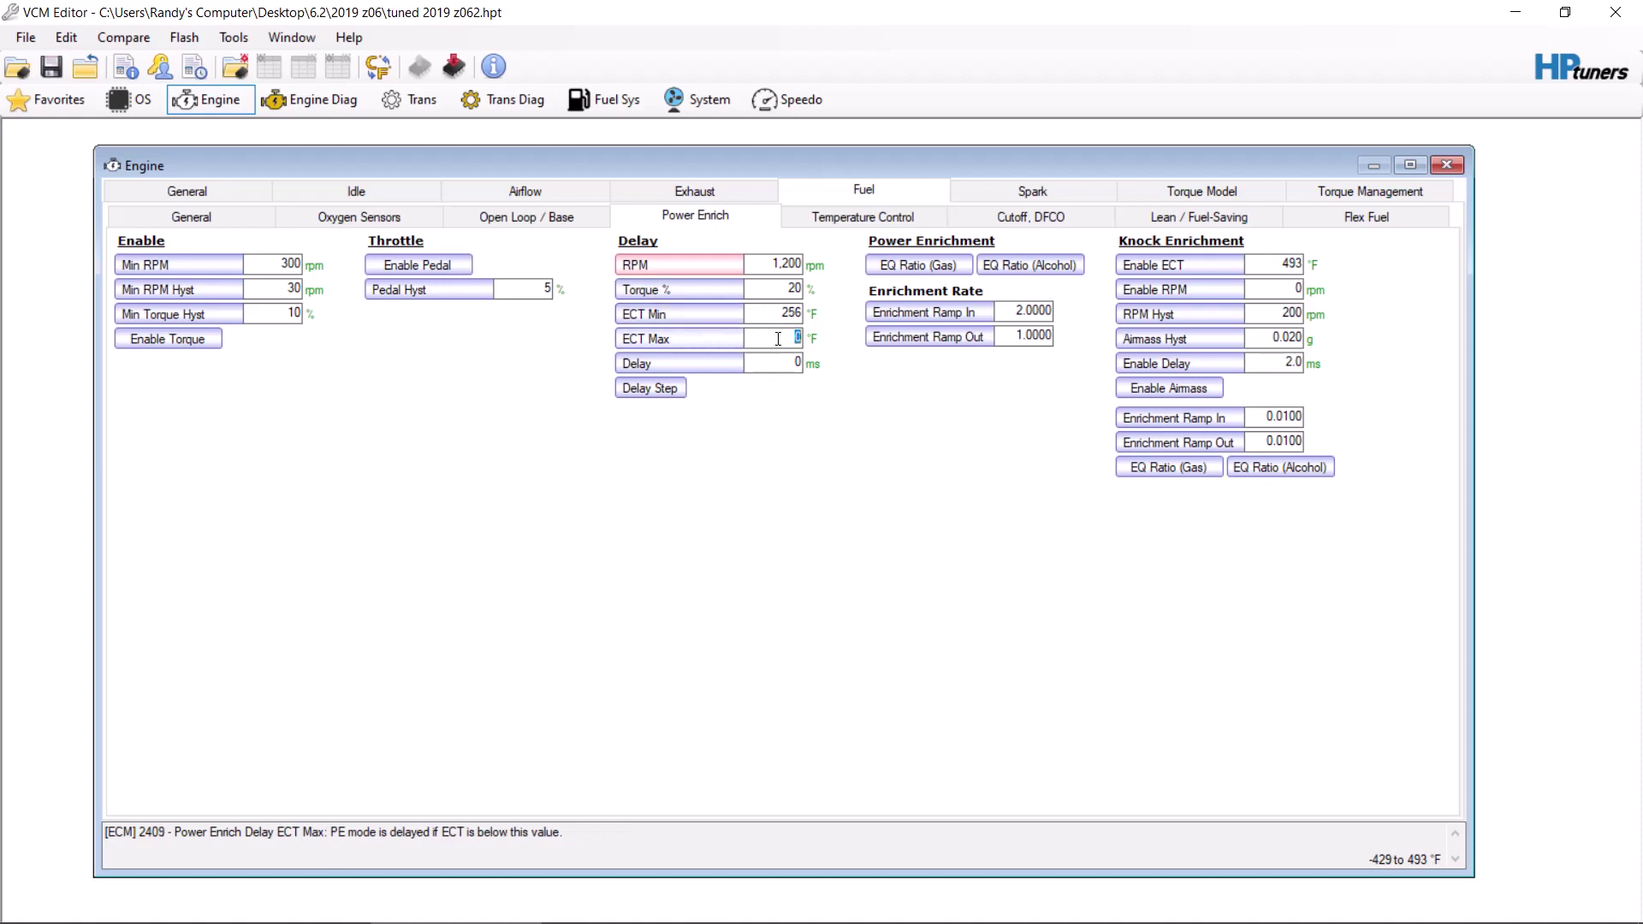
left_click(773, 344)
key("Tab")
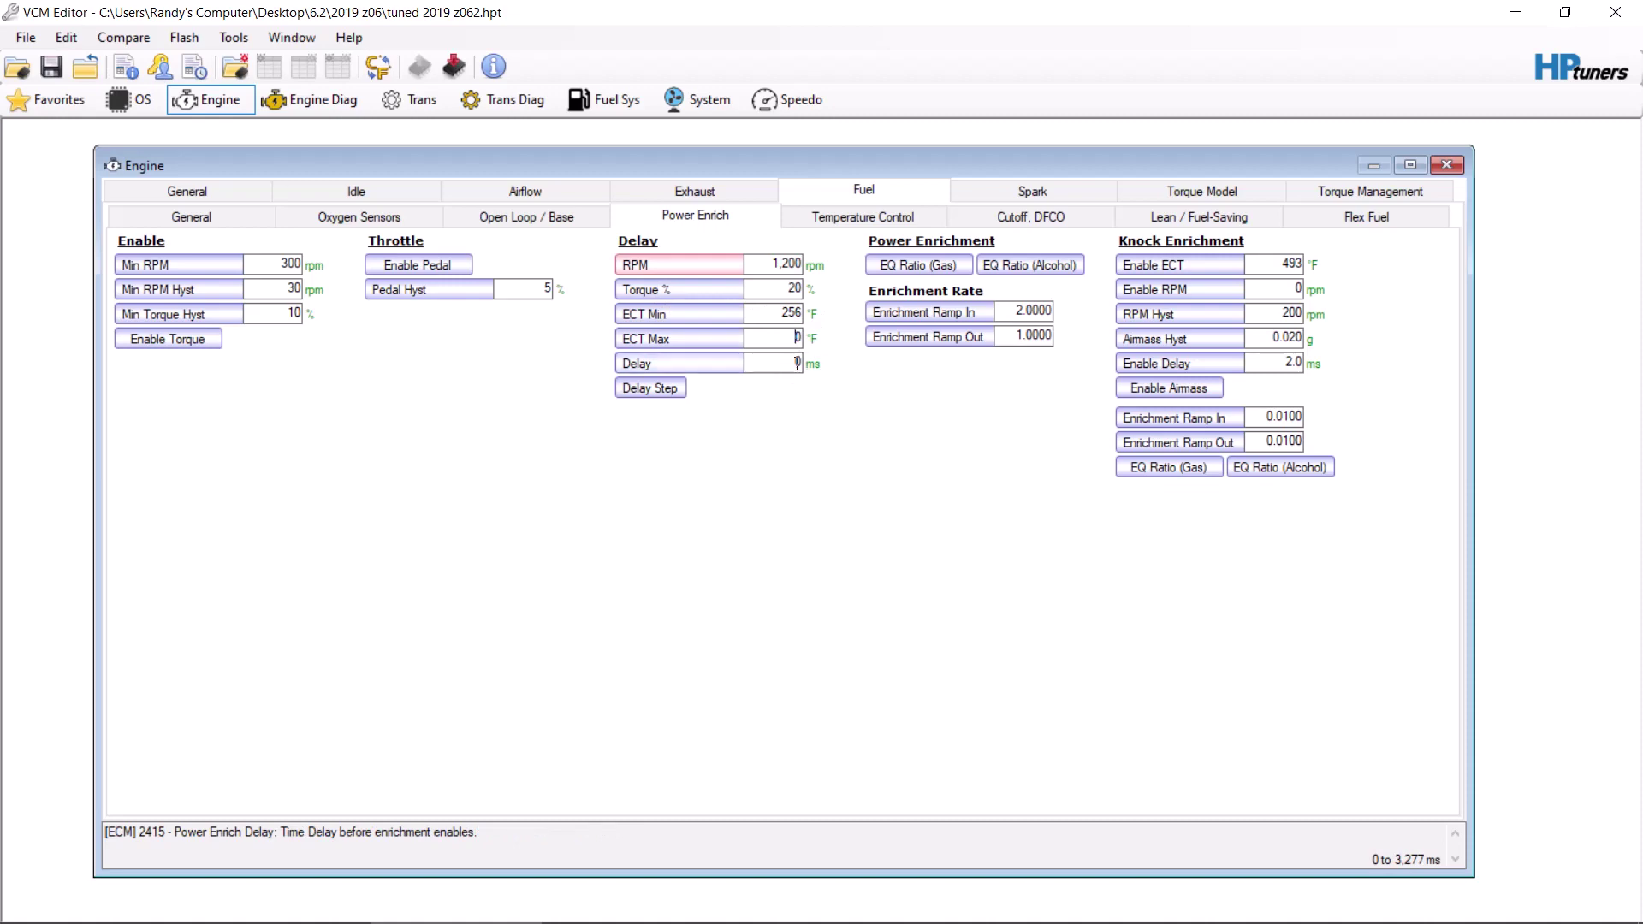
- Set Enrichment Ramp In to 1.0000 and bring up the gas Power Enrich EQ Ratio table
left_click(1033, 335)
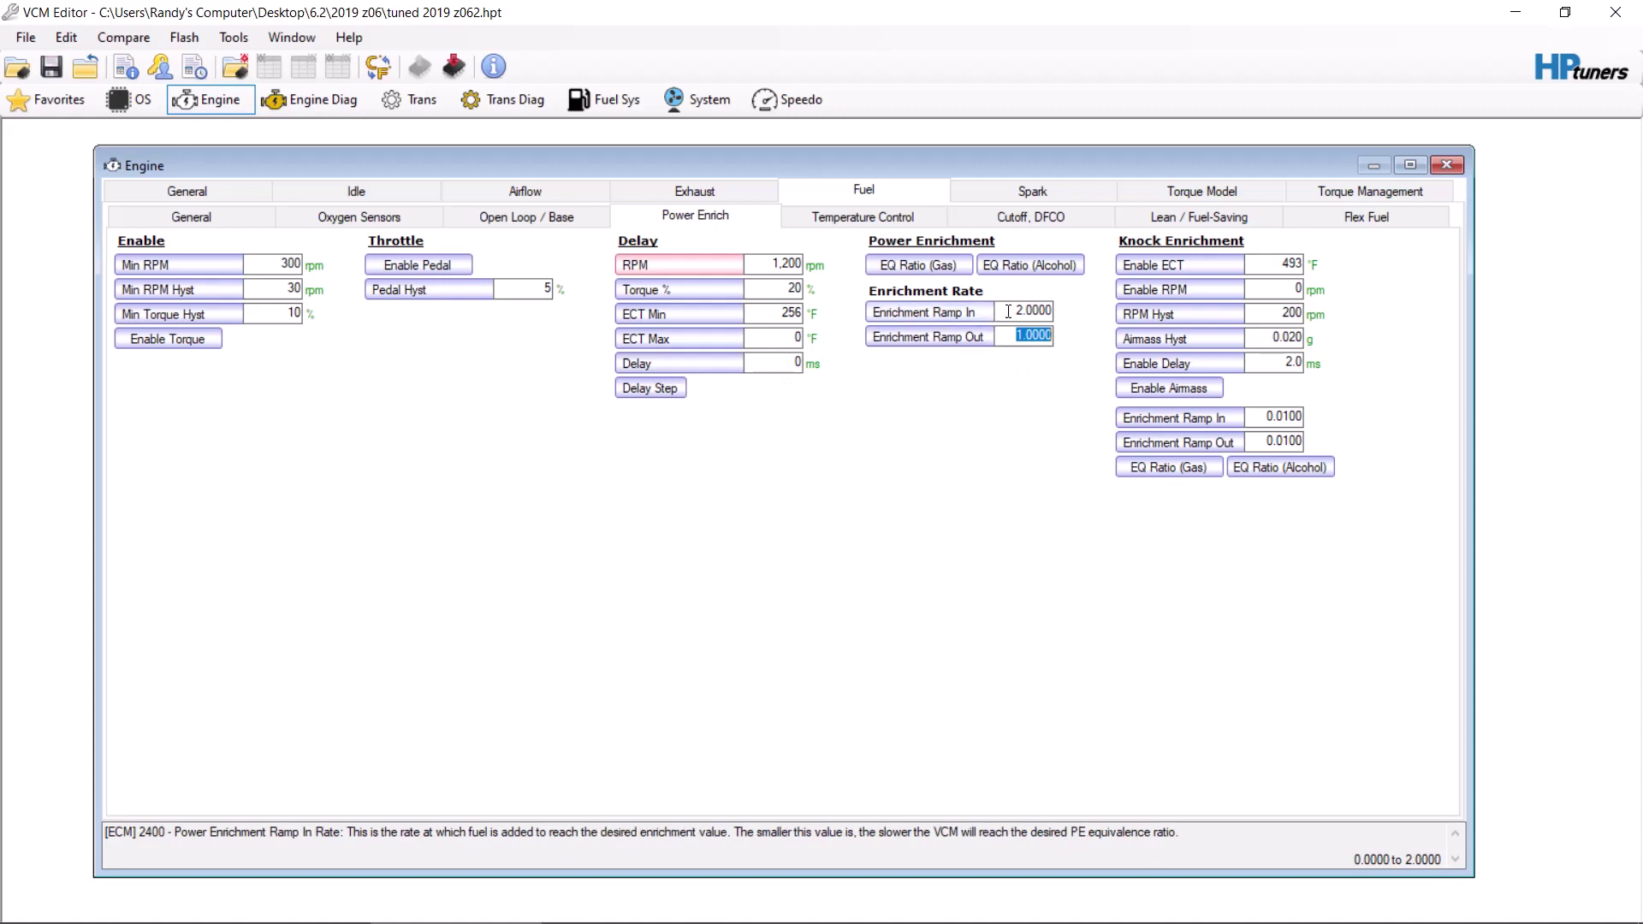
left_click(1018, 311)
left_click(1018, 310)
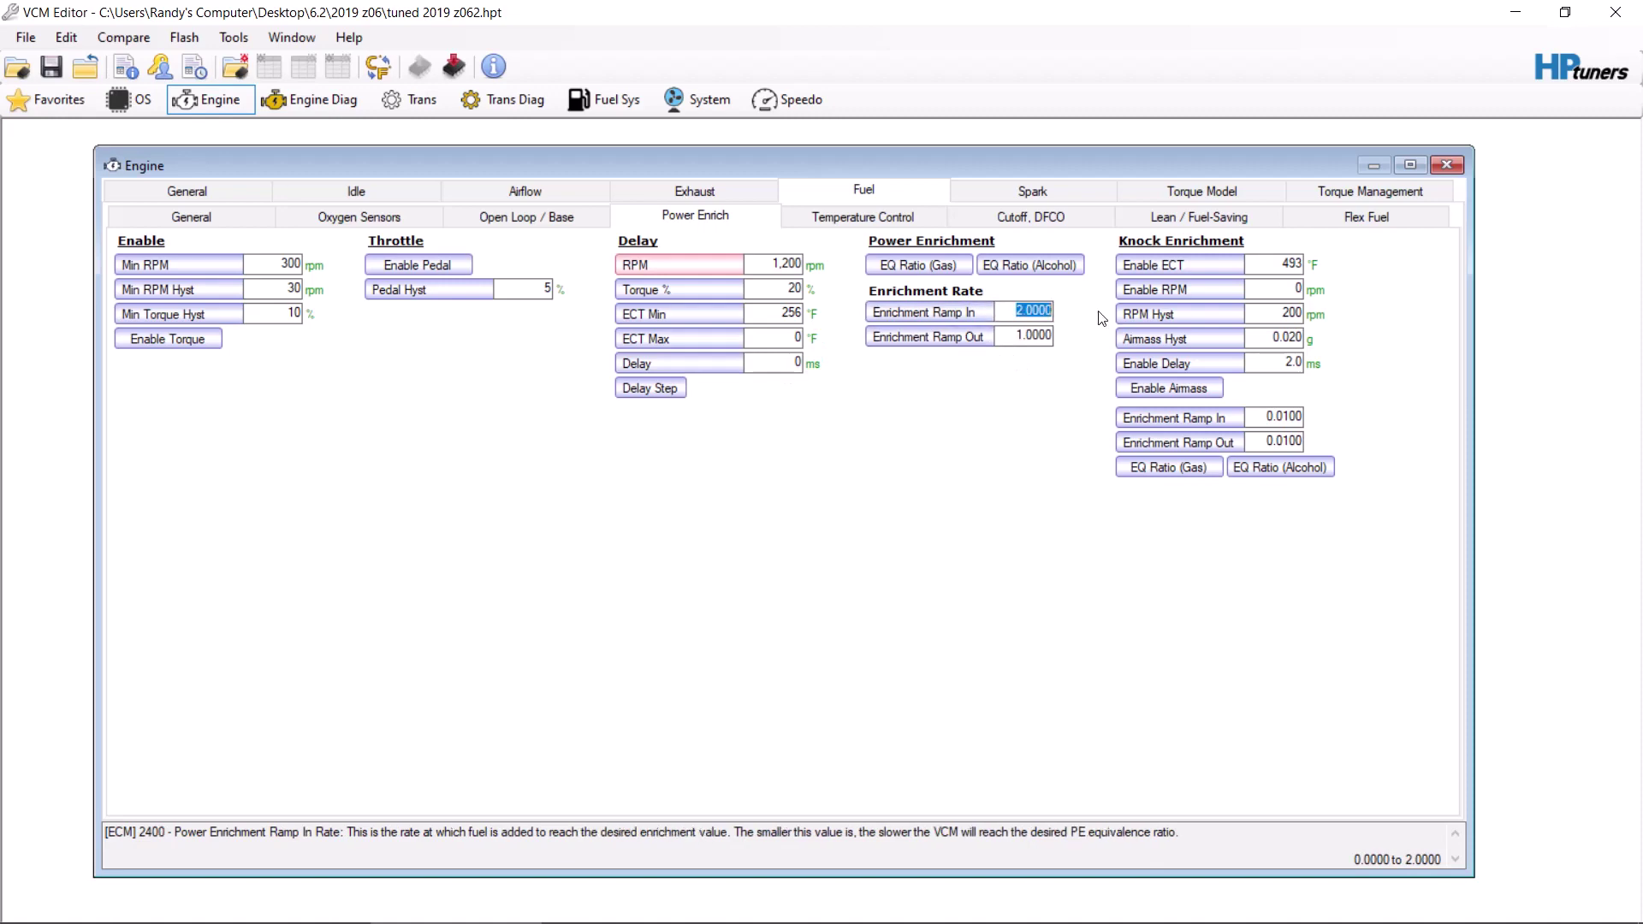
type("1")
key("Return")
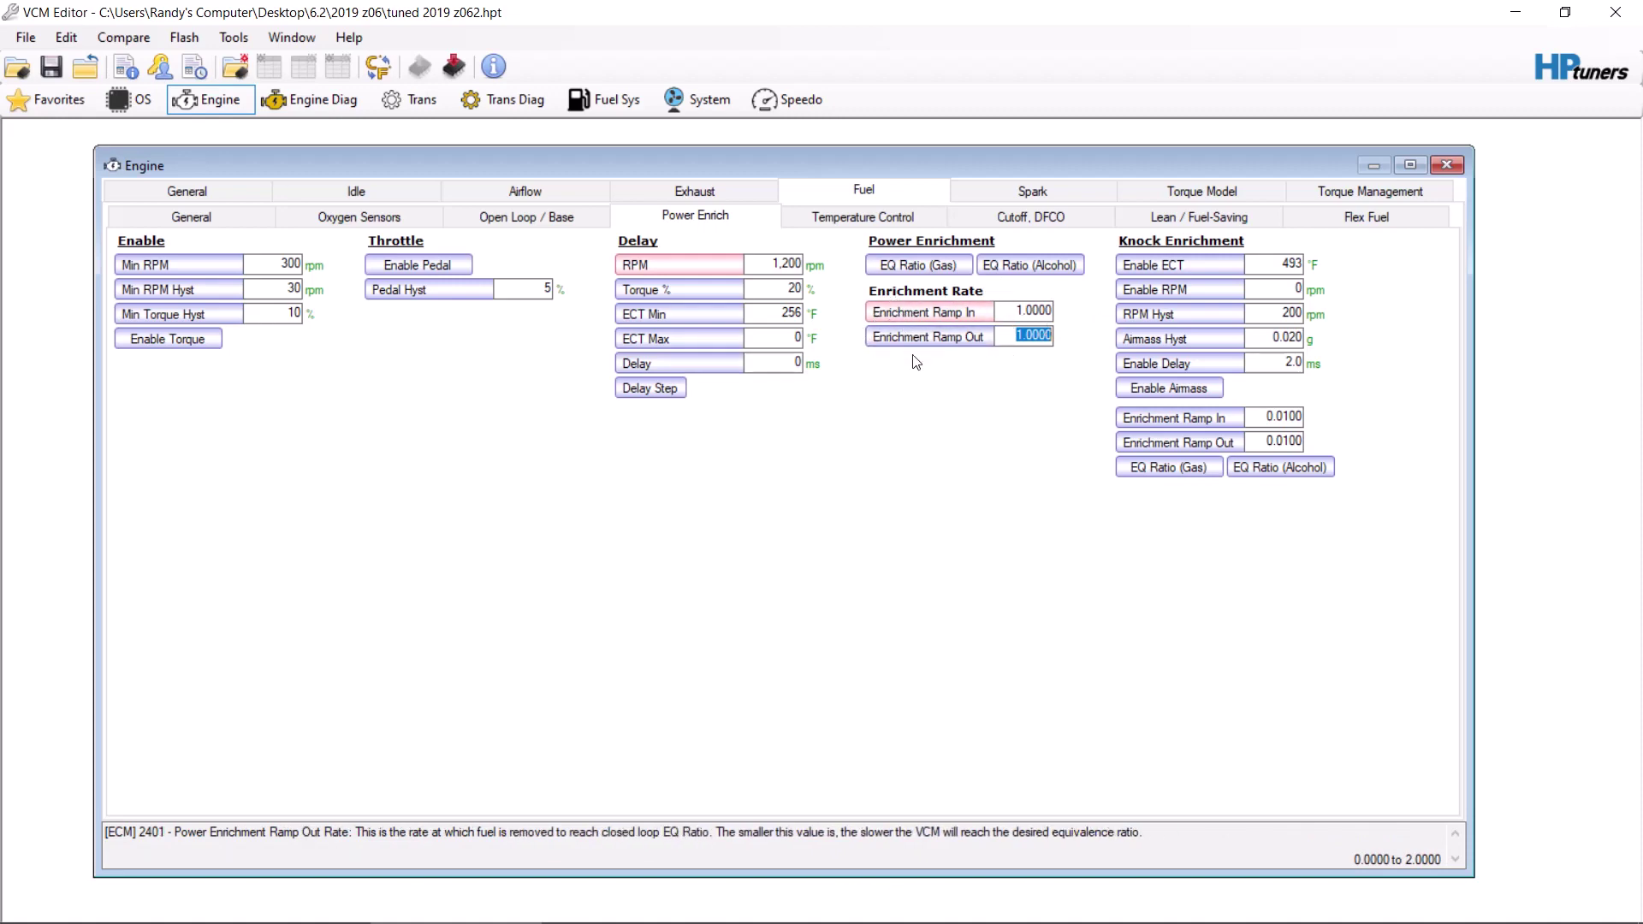
left_click(913, 272)
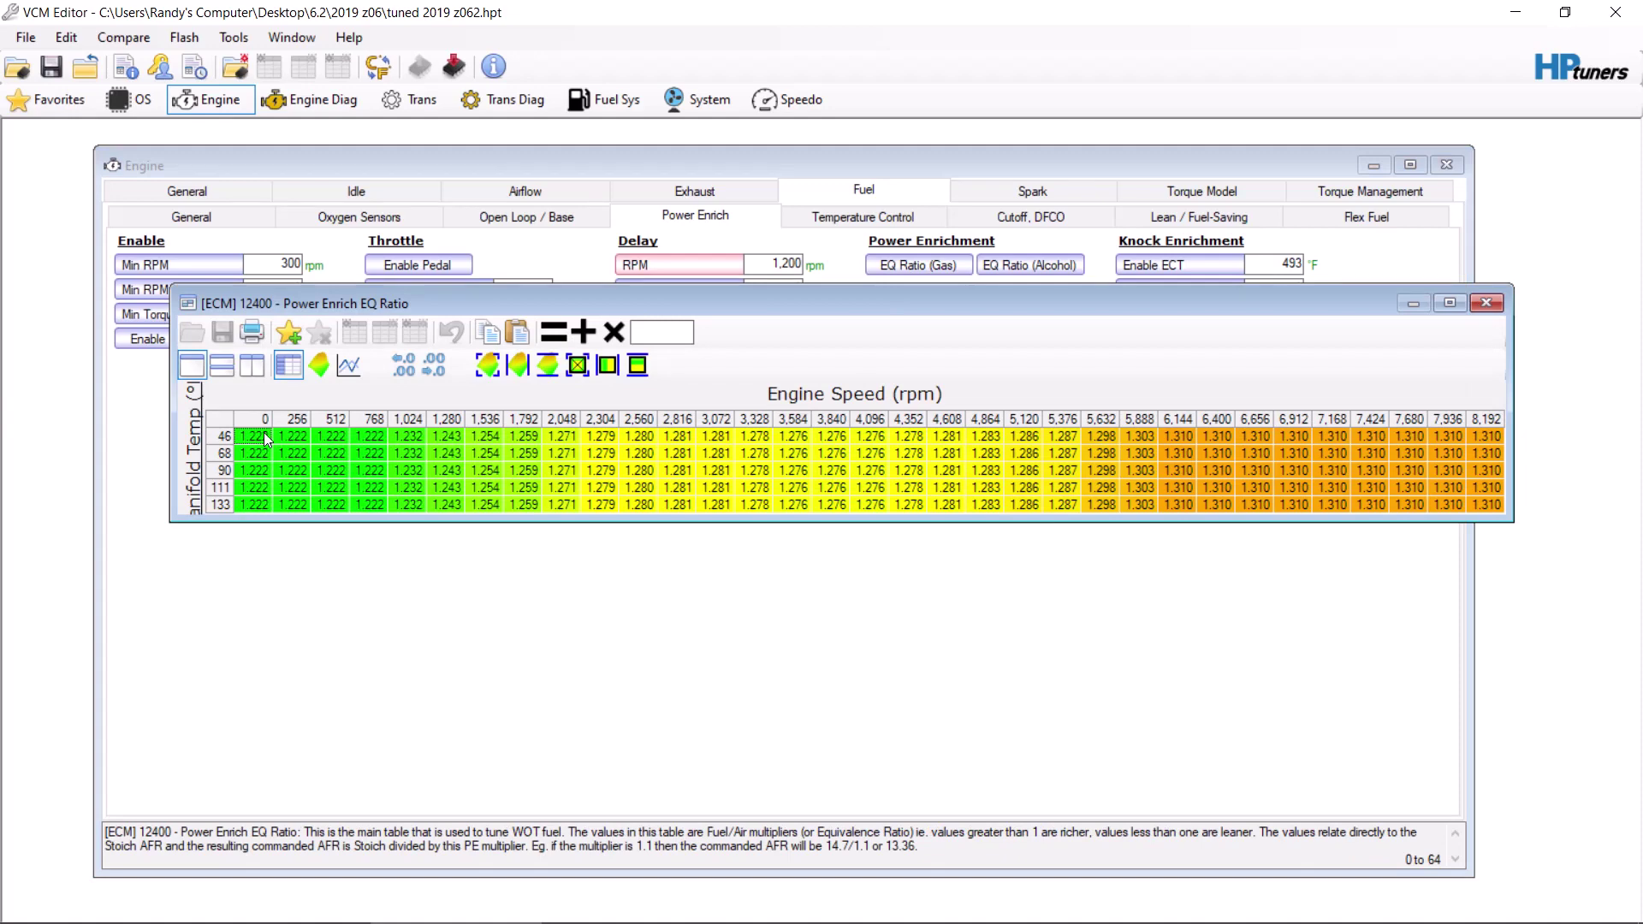
- Open the built-in Calculator from the Tools menu and move it clear of the EQ Ratio table
left_click(233, 37)
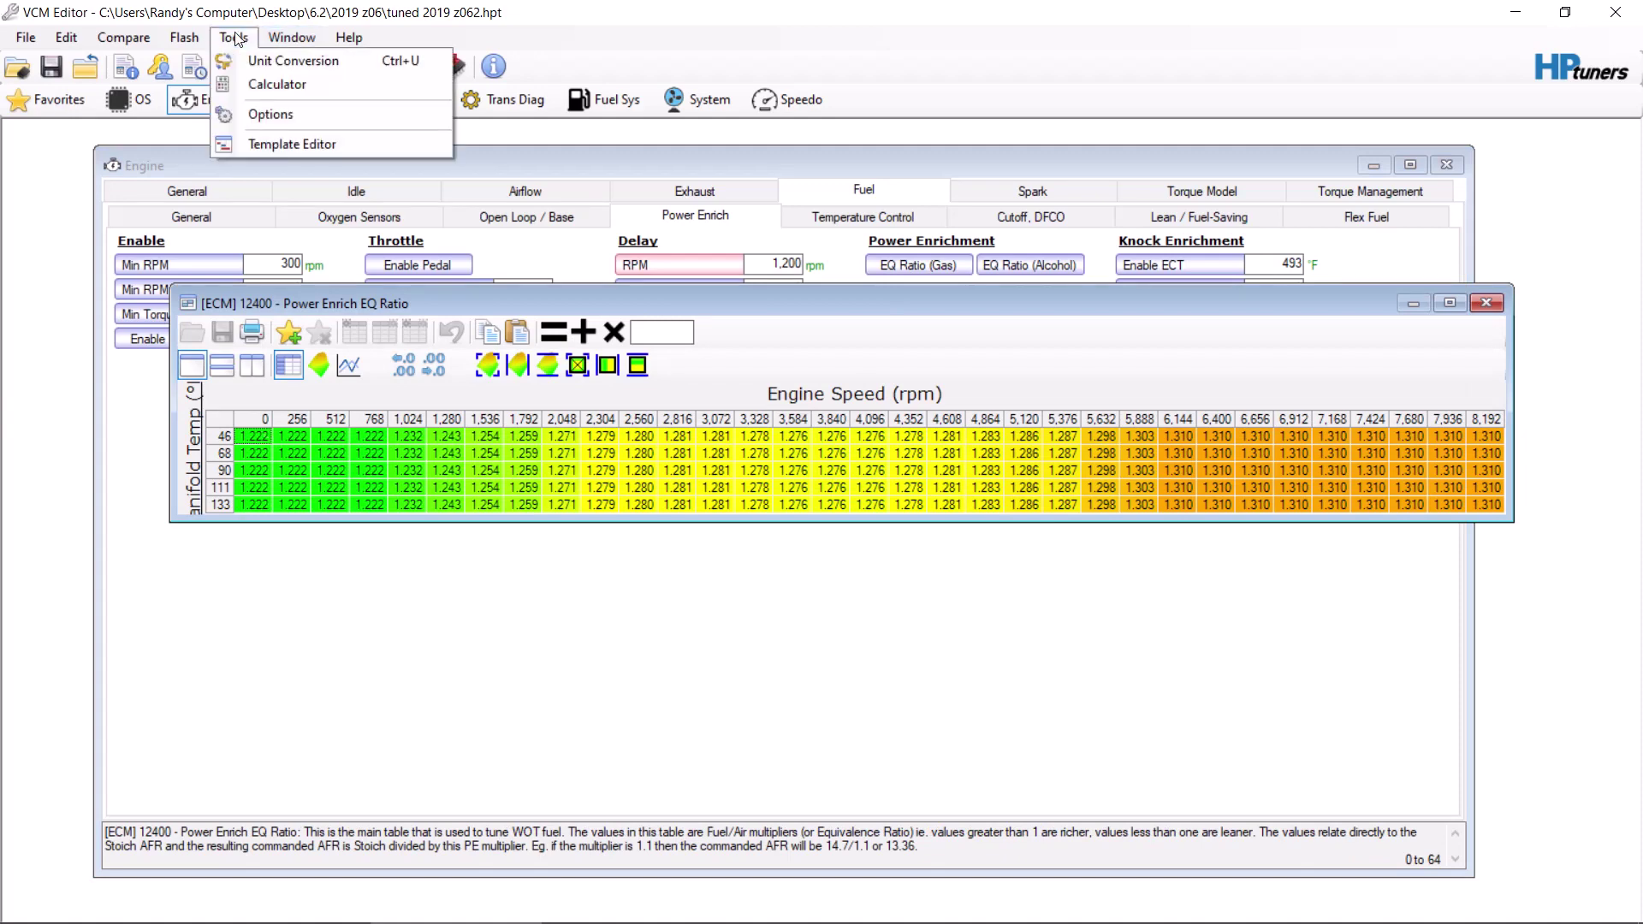
left_click(275, 61)
left_click(670, 248)
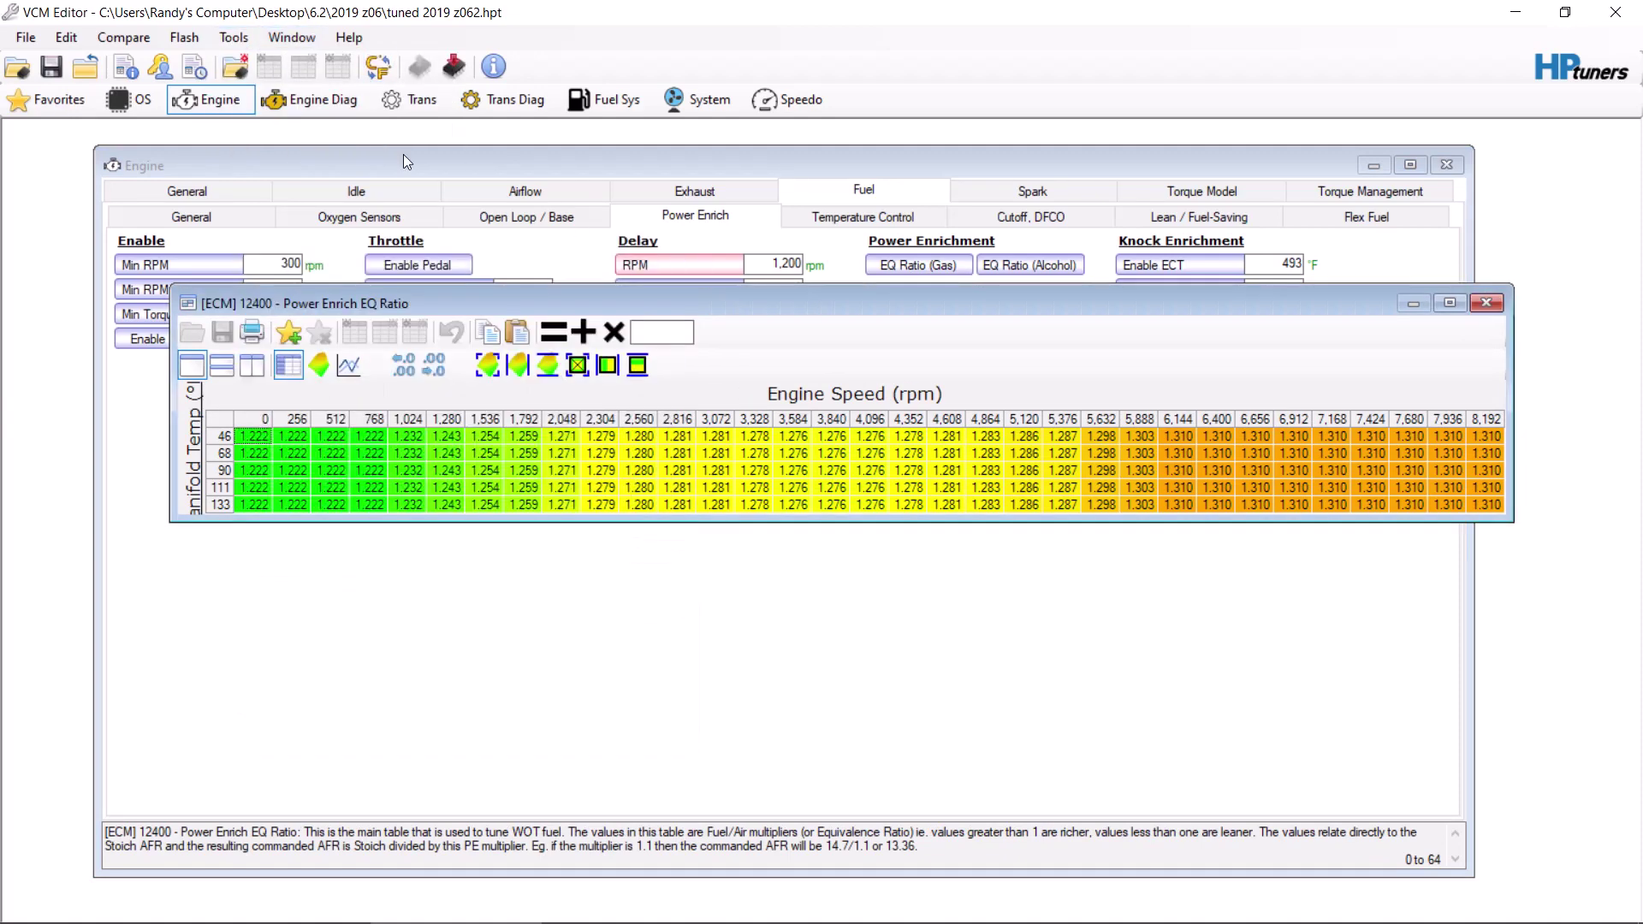
left_click(234, 37)
left_click(280, 85)
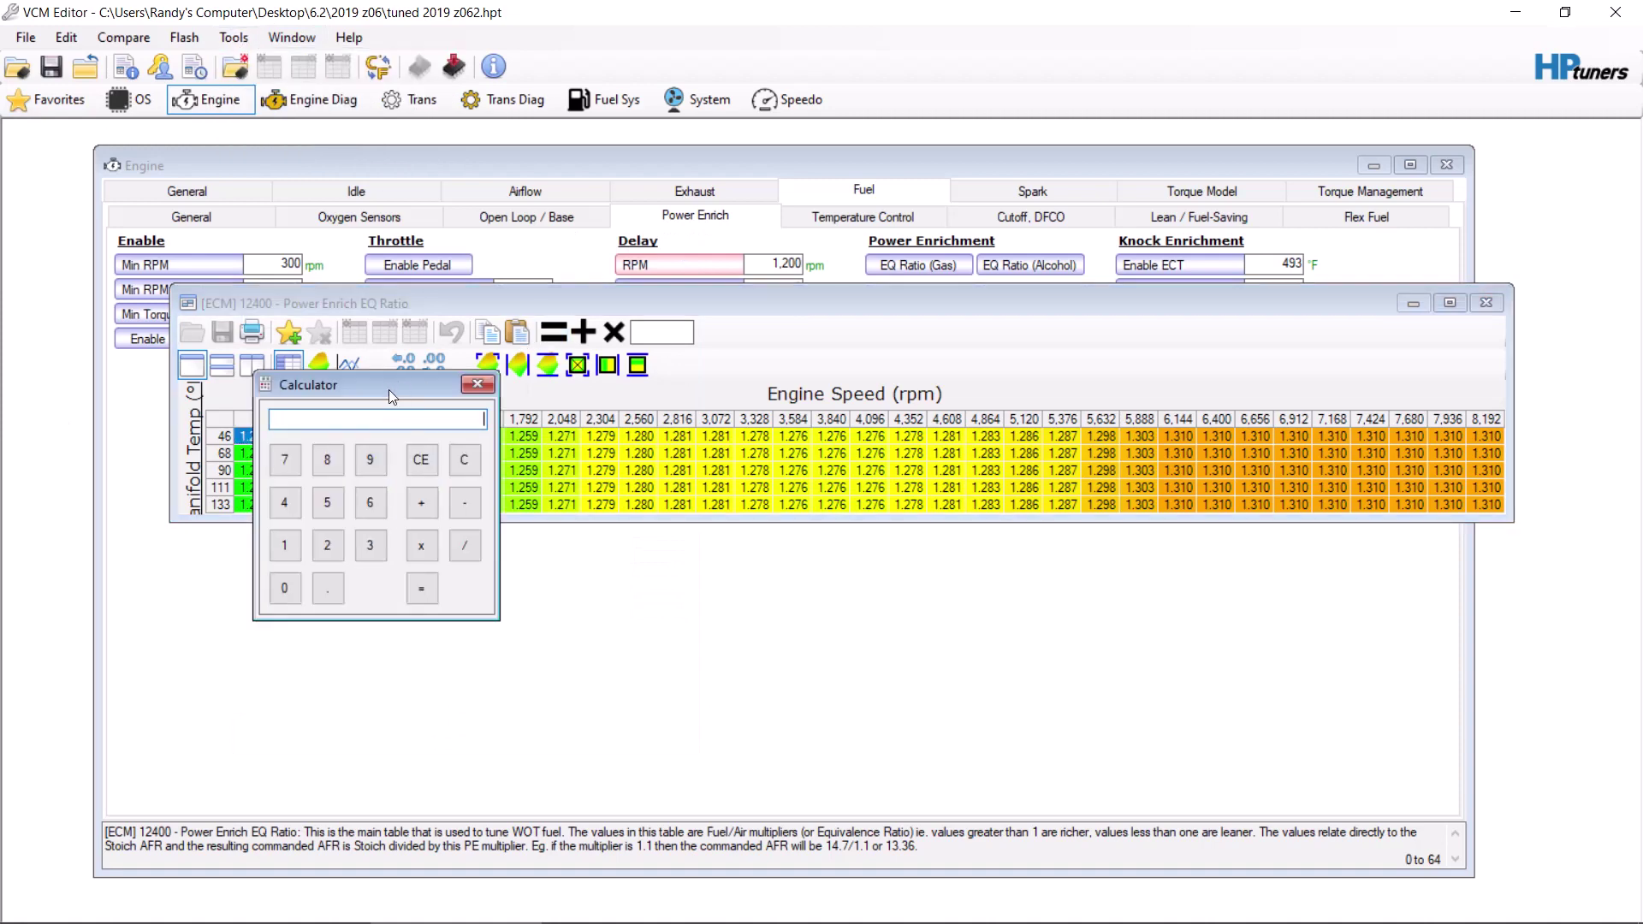
left_click_drag(389, 388, 504, 542)
- Add 14.7 + 1.222 in the Calculator, giving 15.922
left_click(407, 705)
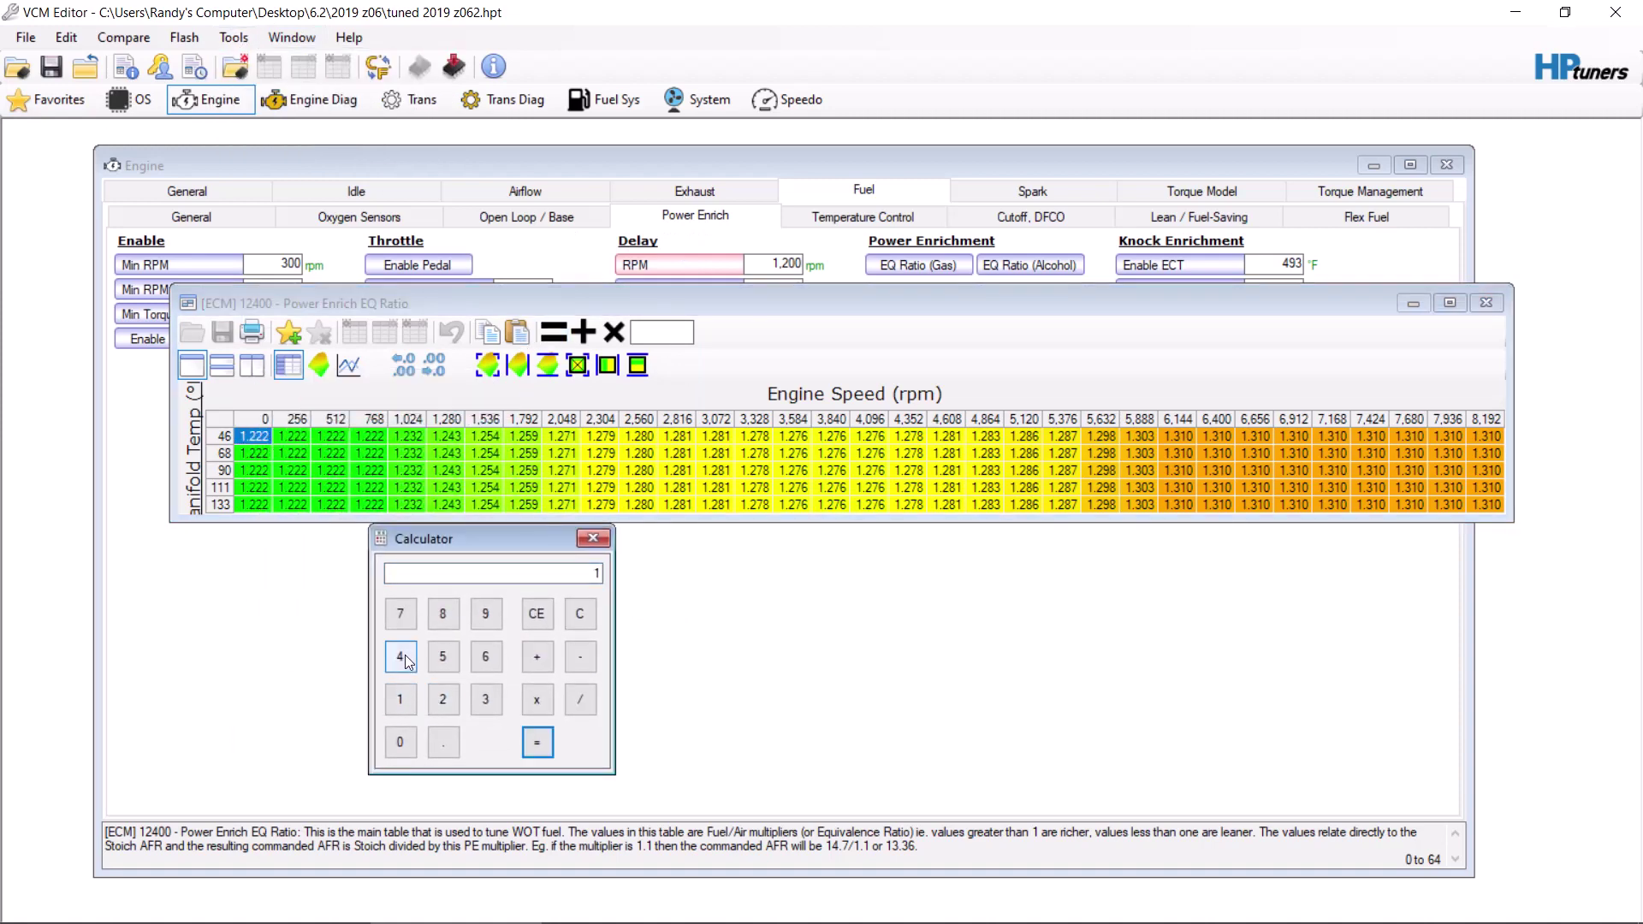
left_click(399, 656)
left_click(441, 748)
left_click(400, 613)
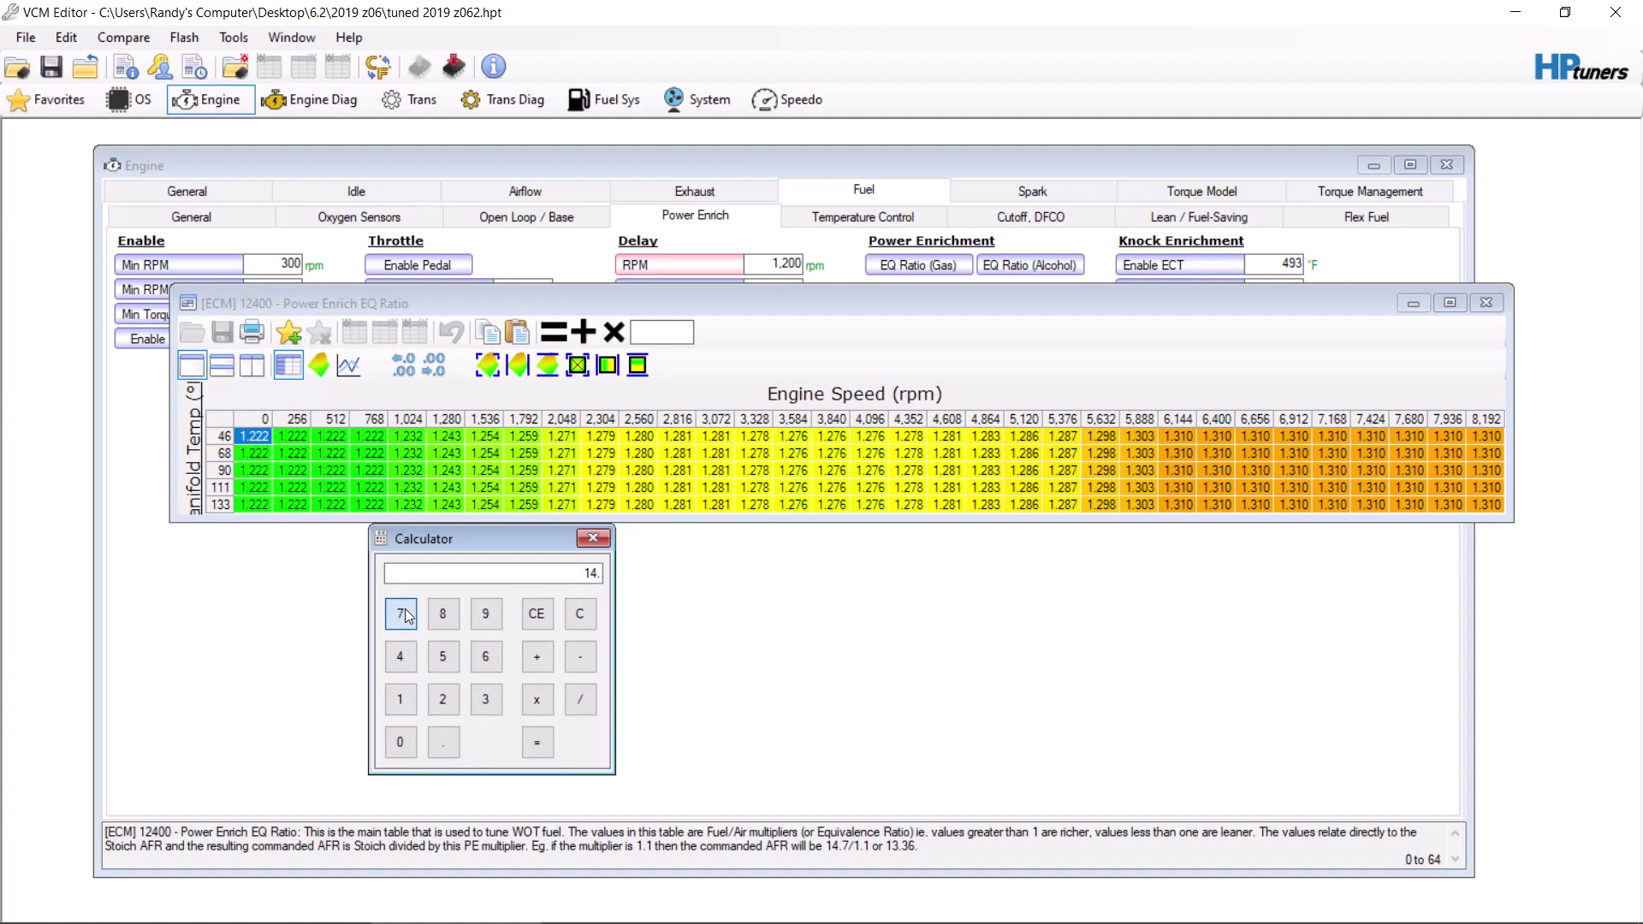
left_click(538, 660)
left_click(399, 698)
left_click(443, 742)
left_click(442, 699)
left_click(443, 699)
left_click(443, 700)
left_click(537, 742)
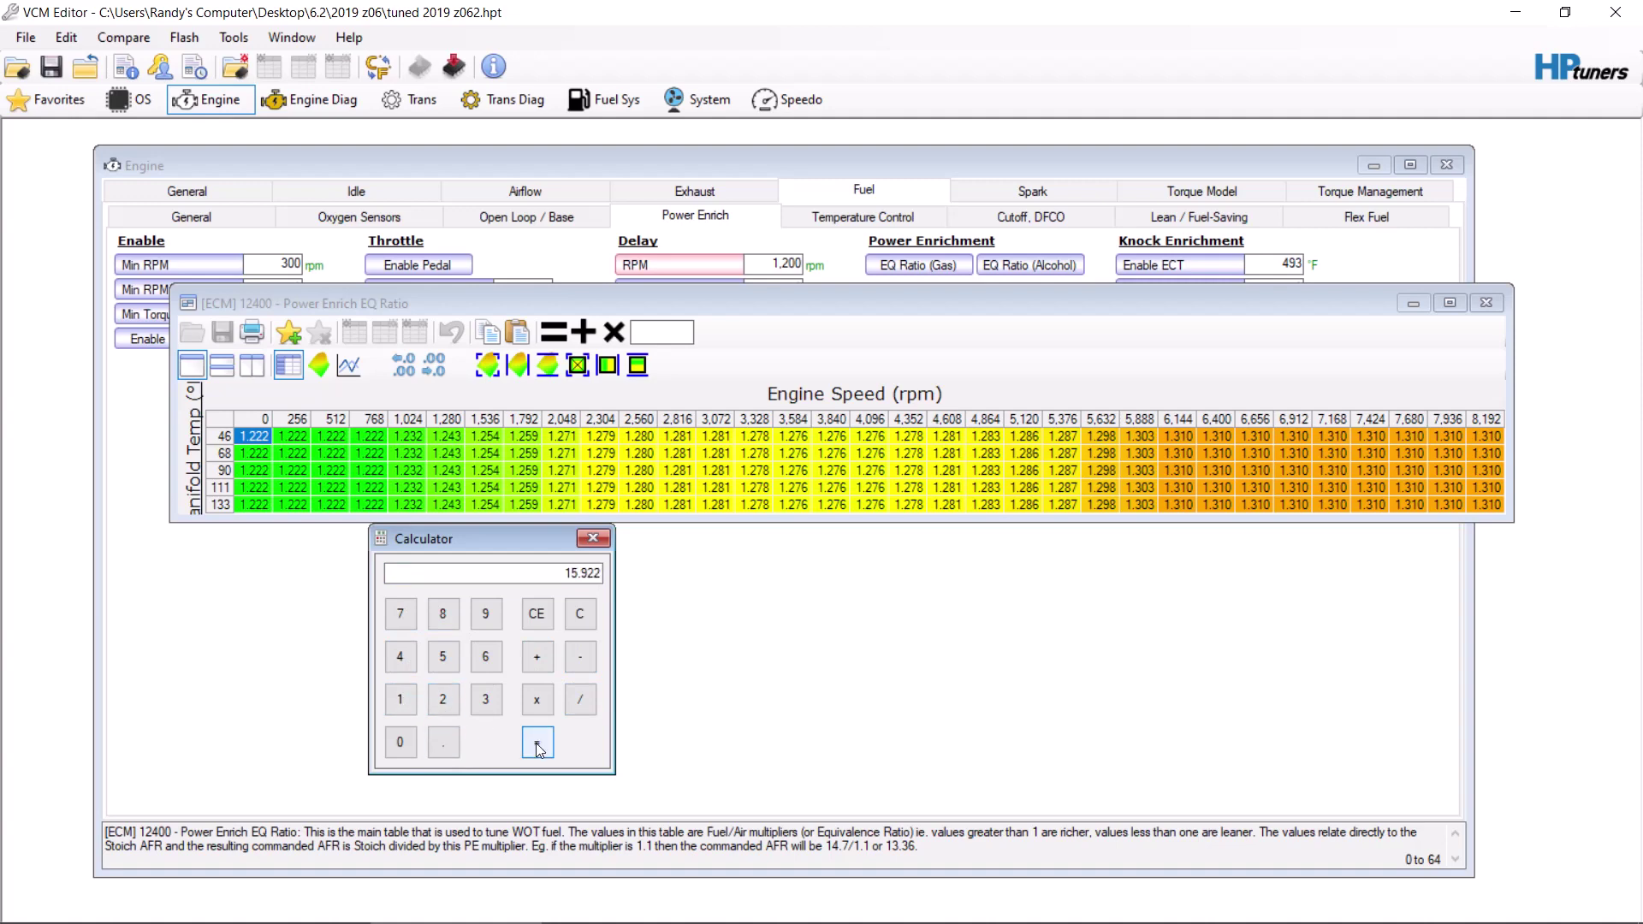
- Divide 14.7 by 1.222 to get a commanded AFR of 12.0294599018003
left_click(396, 707)
left_click(399, 656)
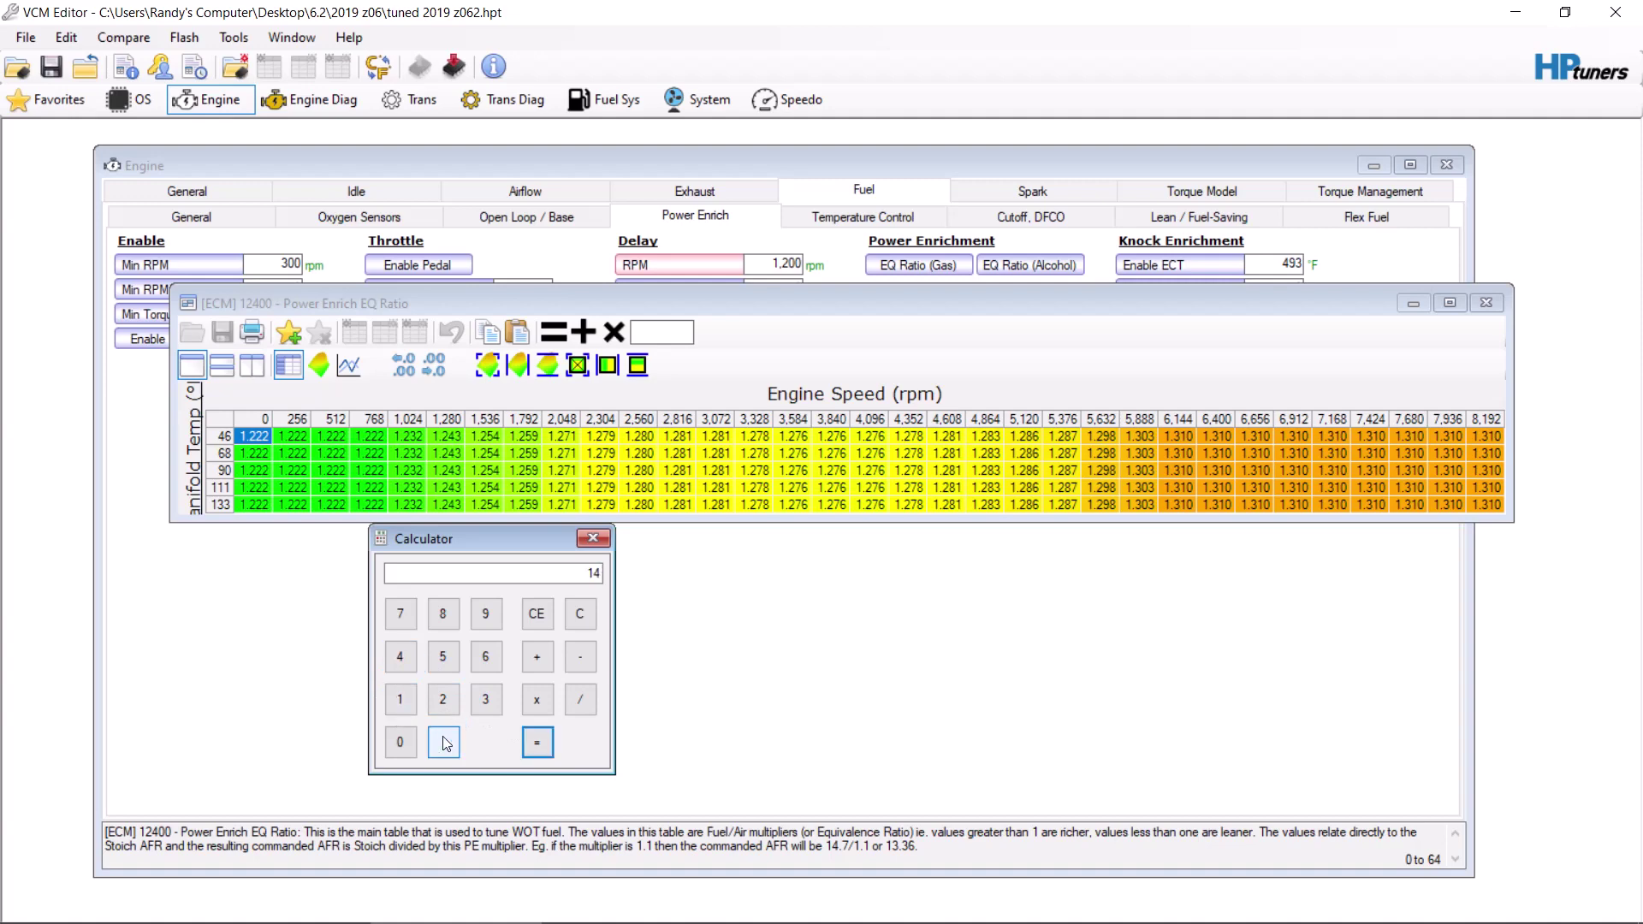
left_click(443, 743)
left_click(400, 616)
left_click(536, 699)
left_click(441, 703)
left_click(441, 703)
left_click(441, 703)
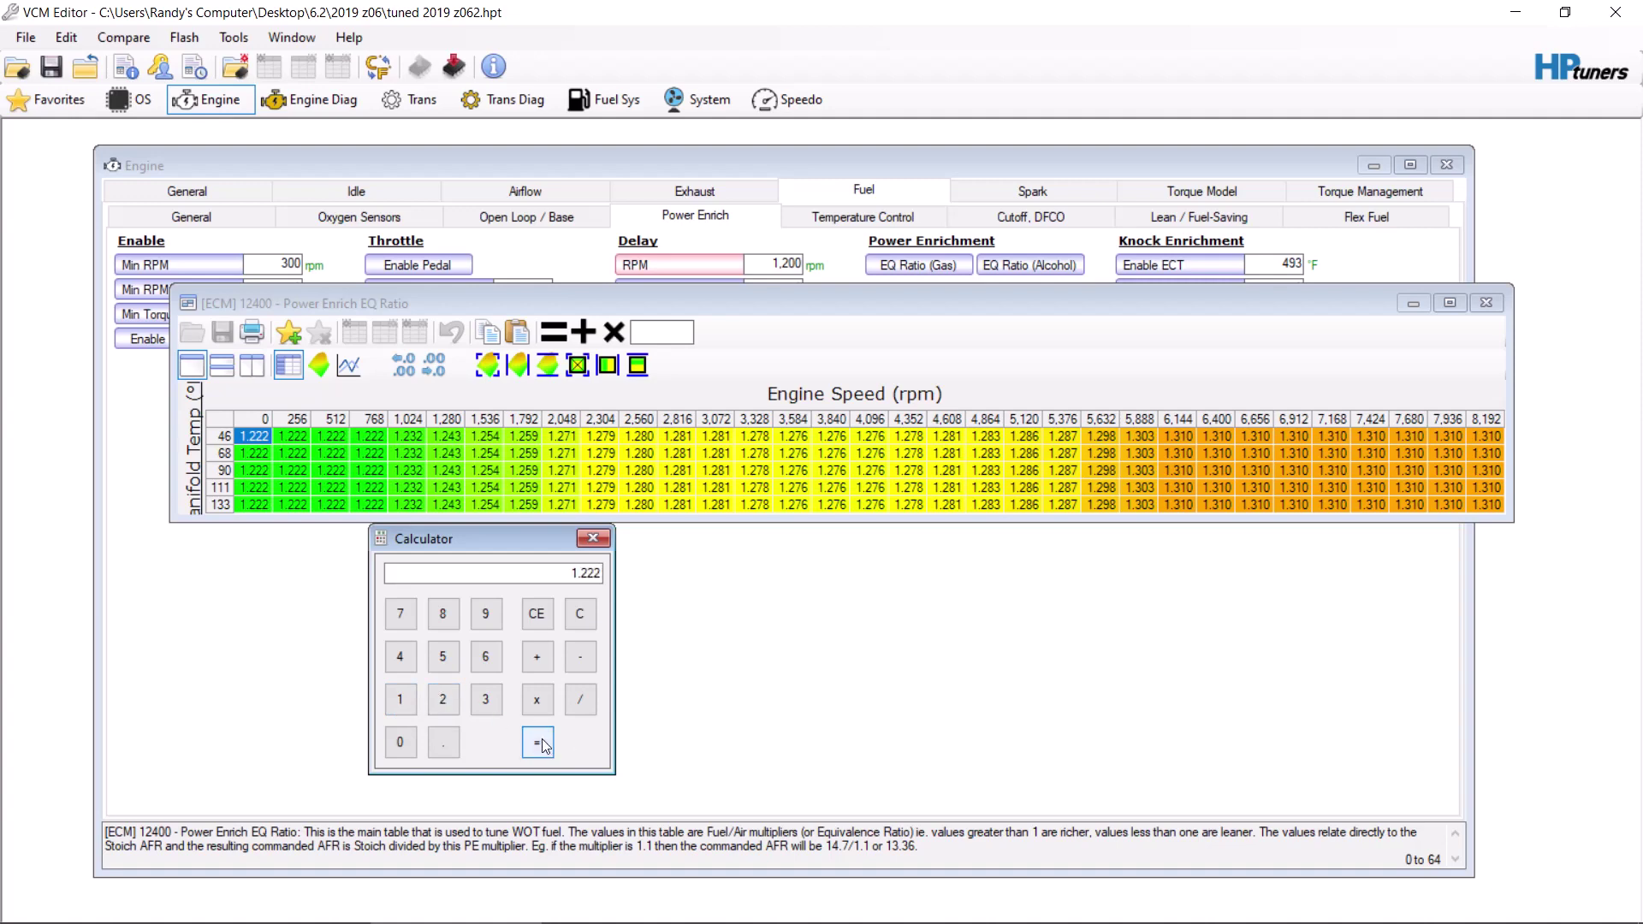
left_click(540, 743)
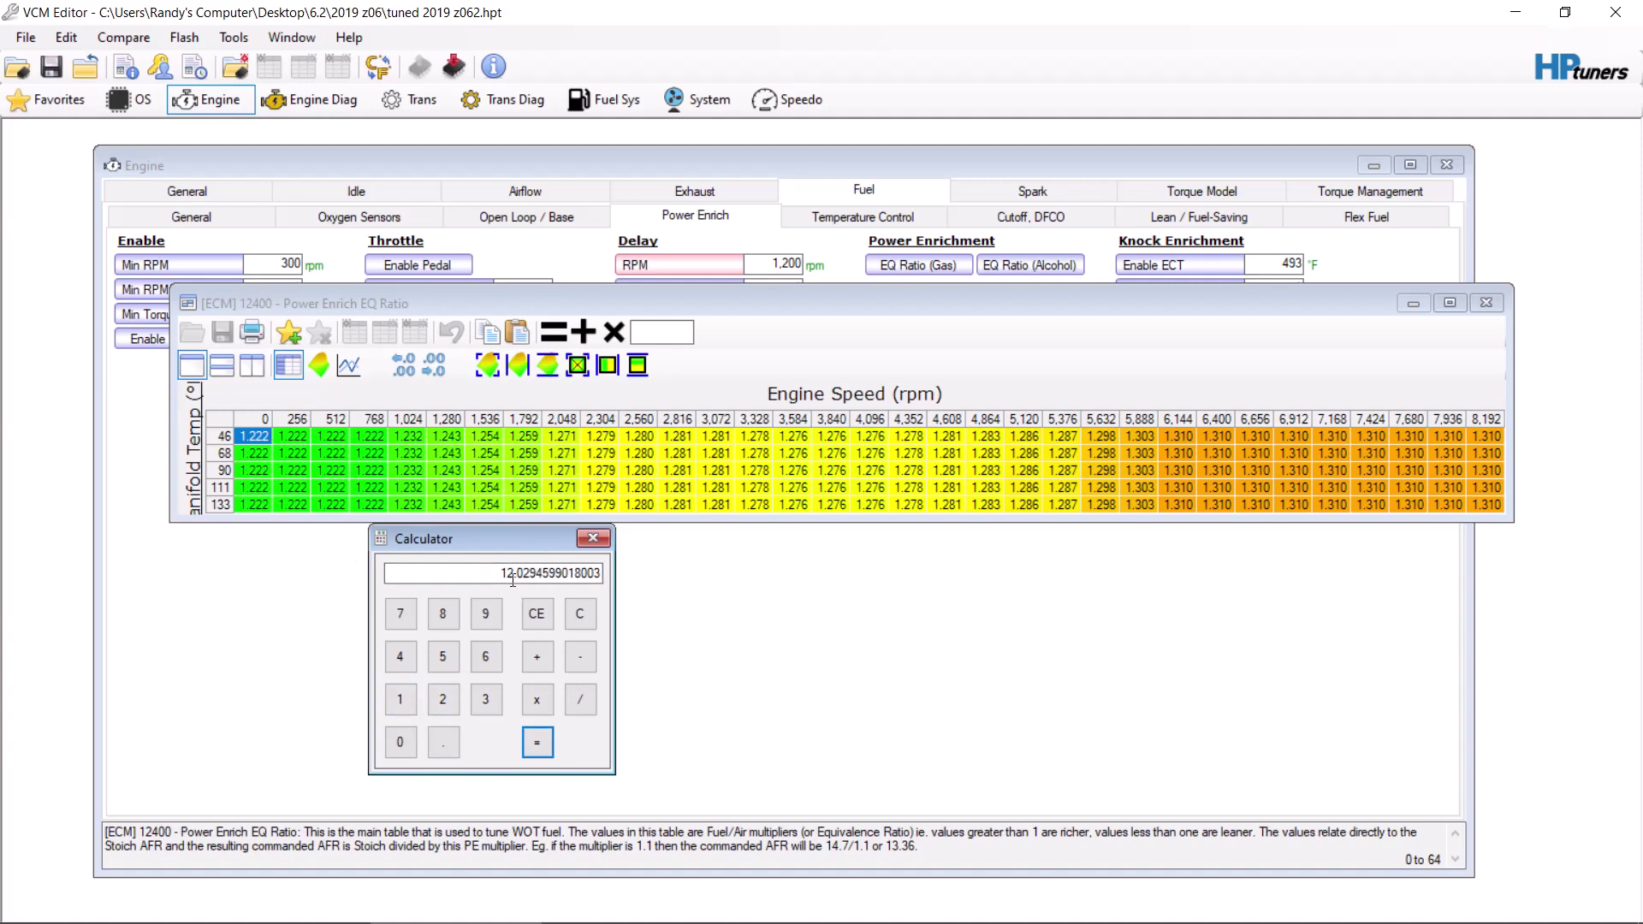
- Compute 14.7 ÷ 1.31 = 11.2213740458015 in the Calculator, then close it
left_click(400, 689)
left_click(400, 658)
left_click(443, 742)
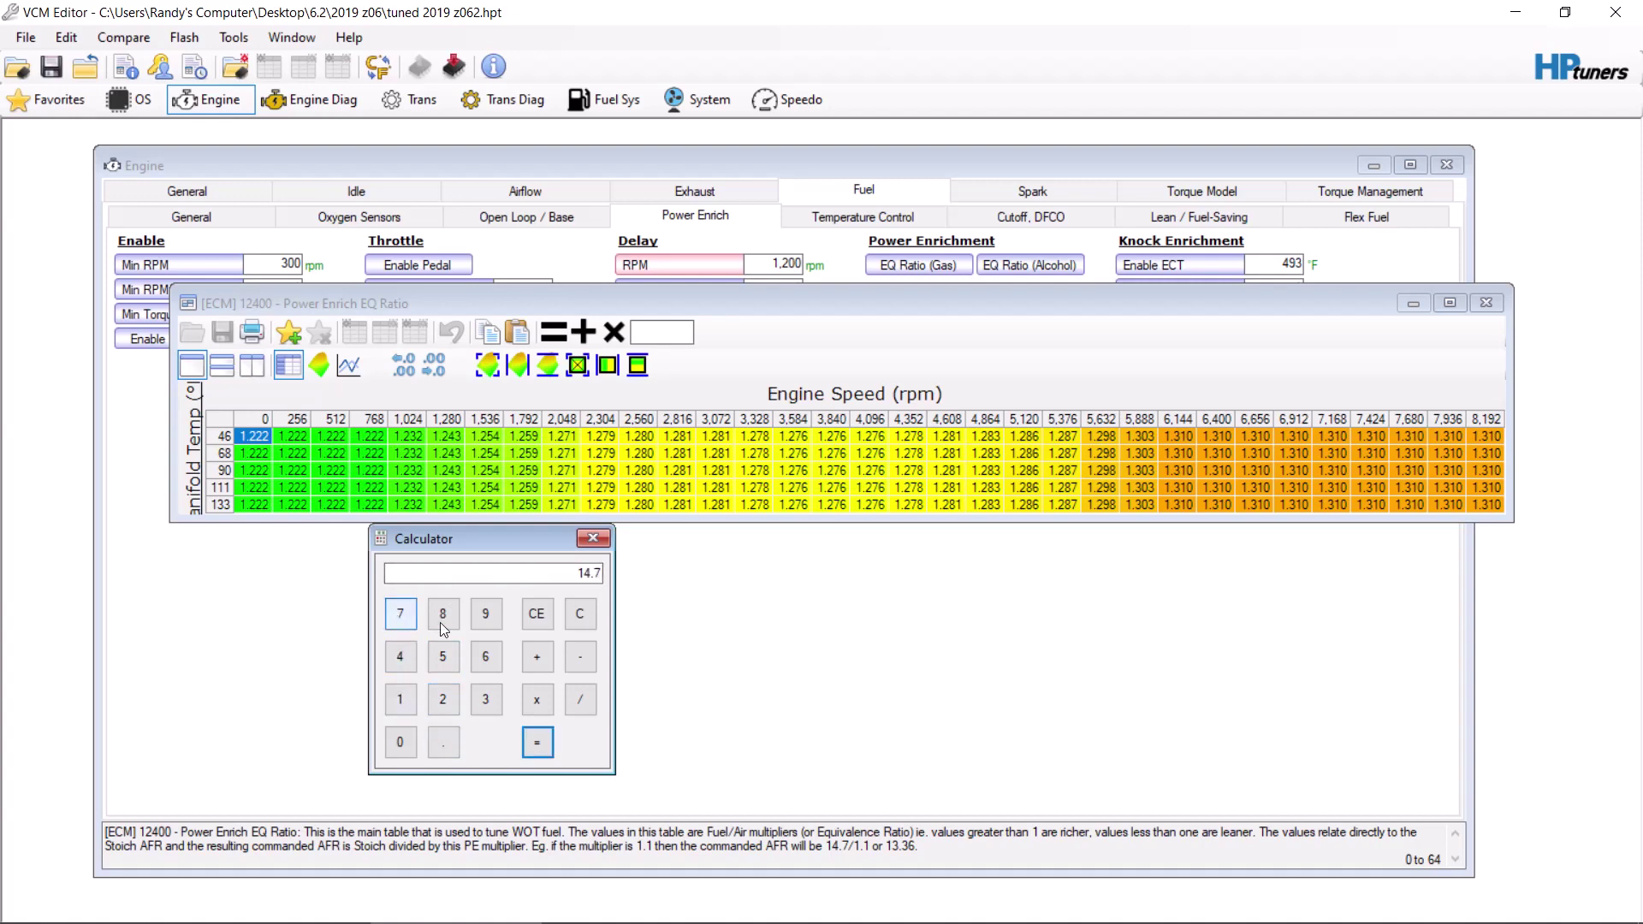
left_click(574, 700)
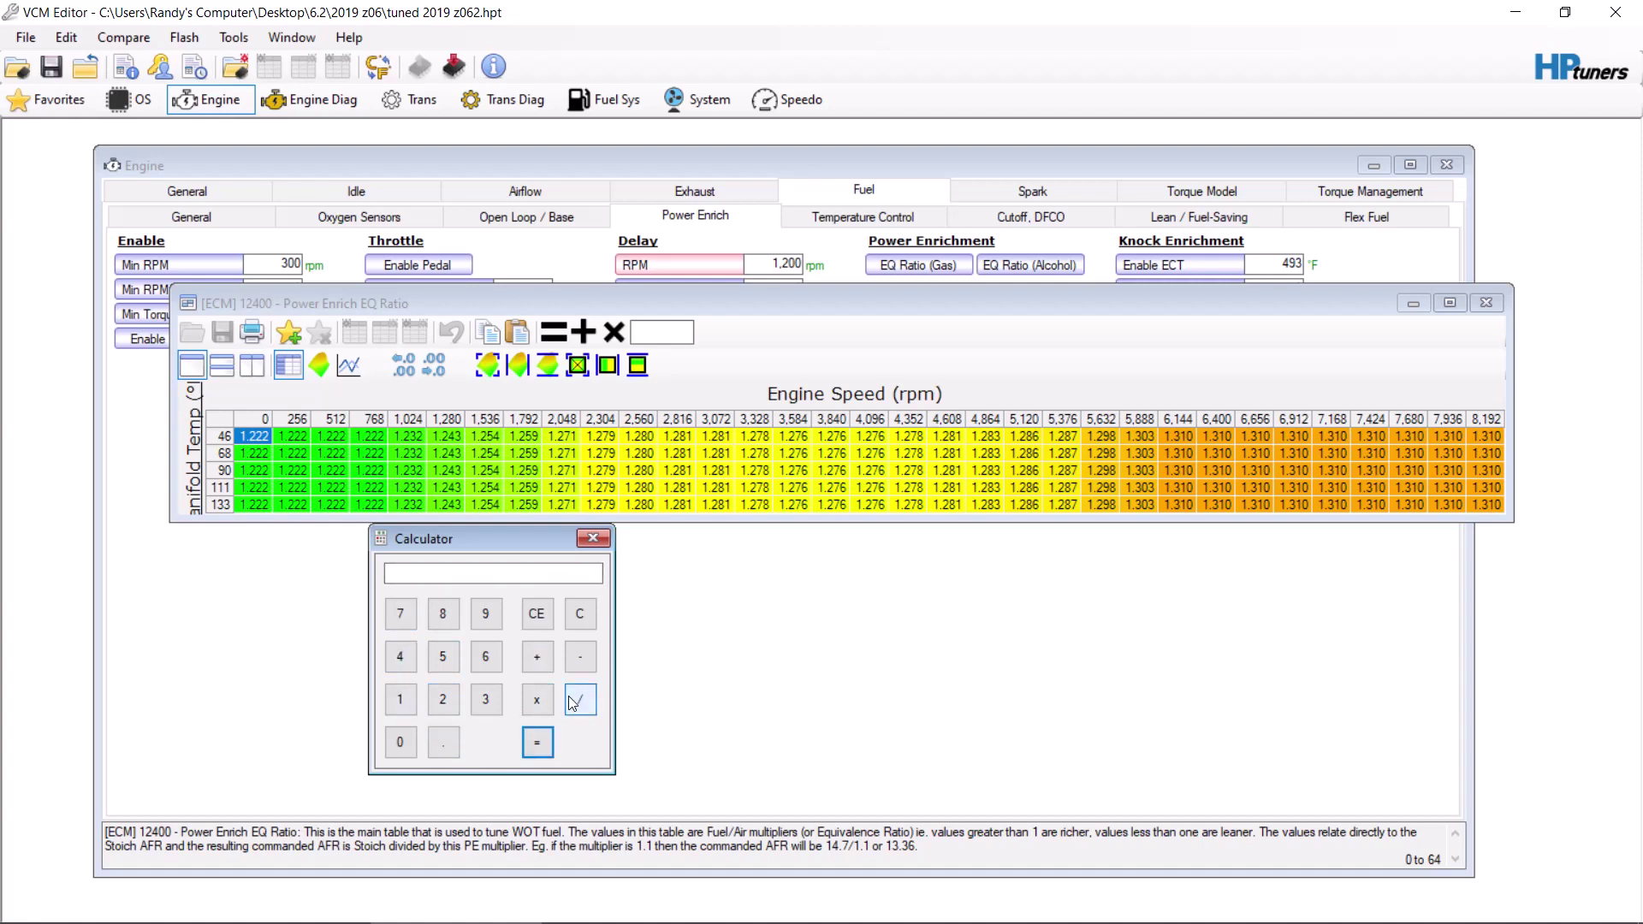
left_click(485, 701)
left_click(400, 700)
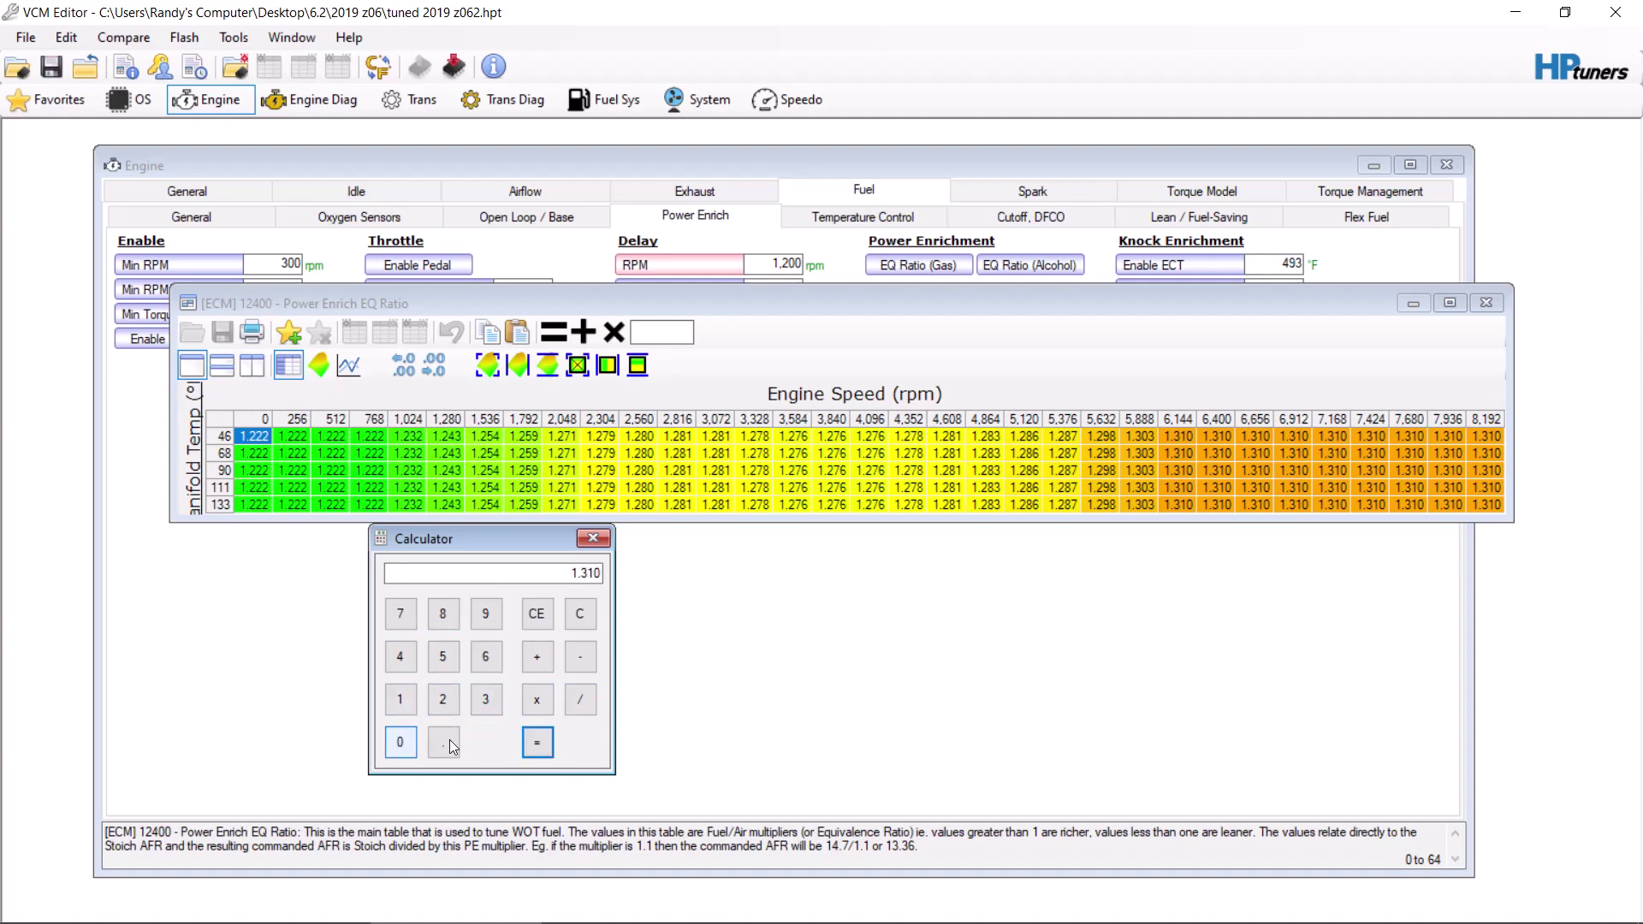
left_click(537, 742)
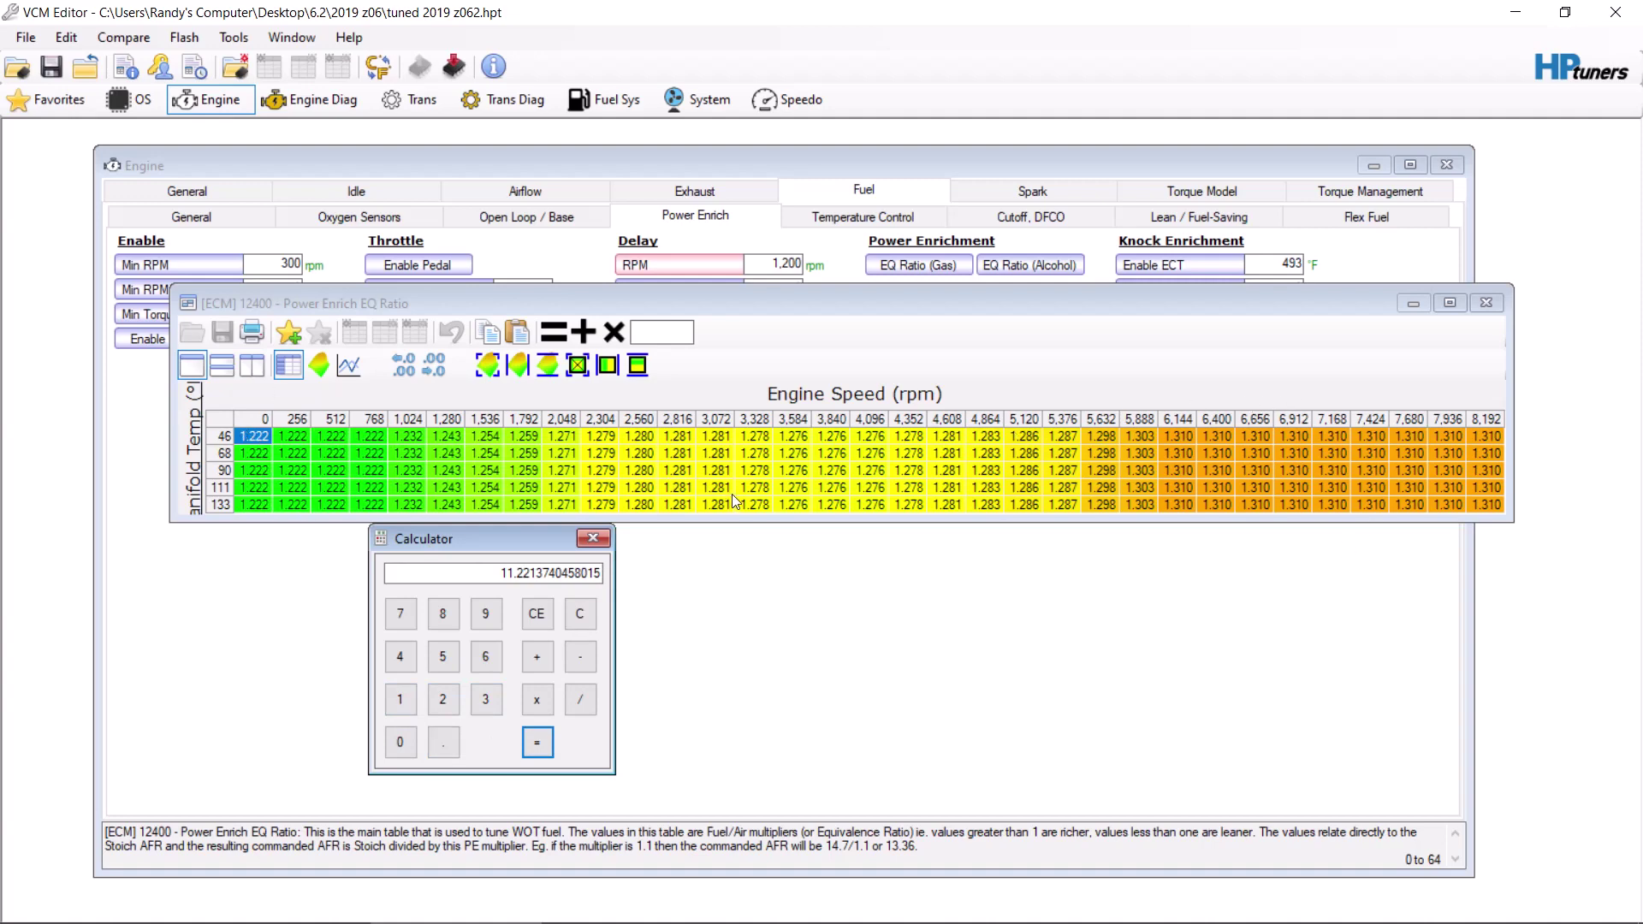
left_click(592, 539)
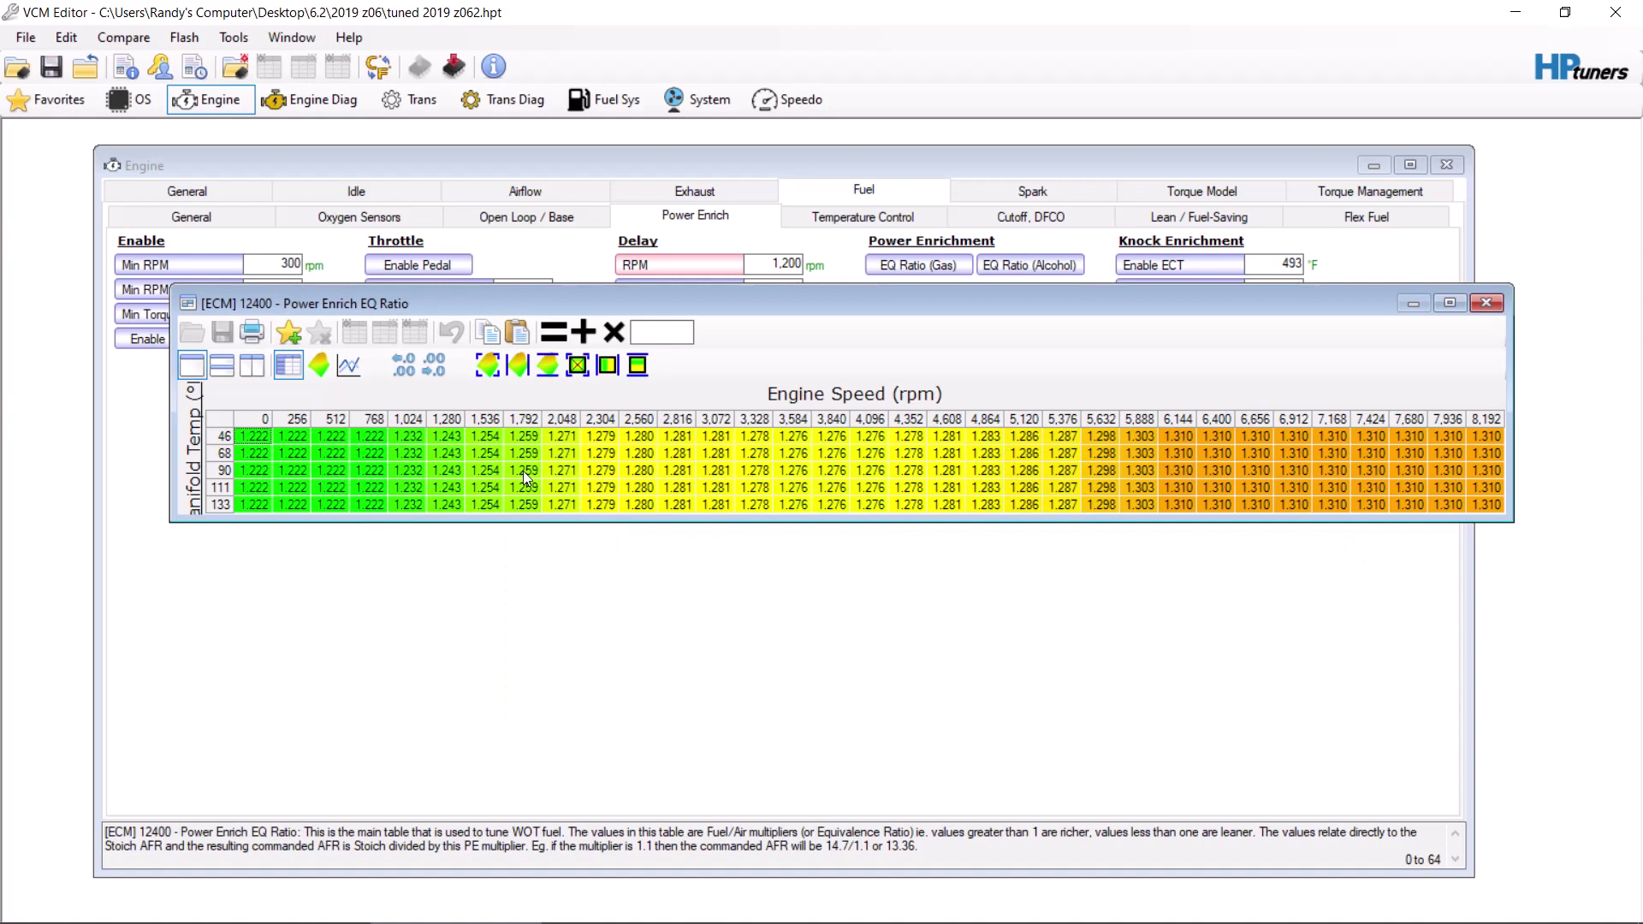
- Close the gas EQ Ratio table, inspect and close the alcohol EQ Ratio table, and begin closing the tune
left_click(1486, 302)
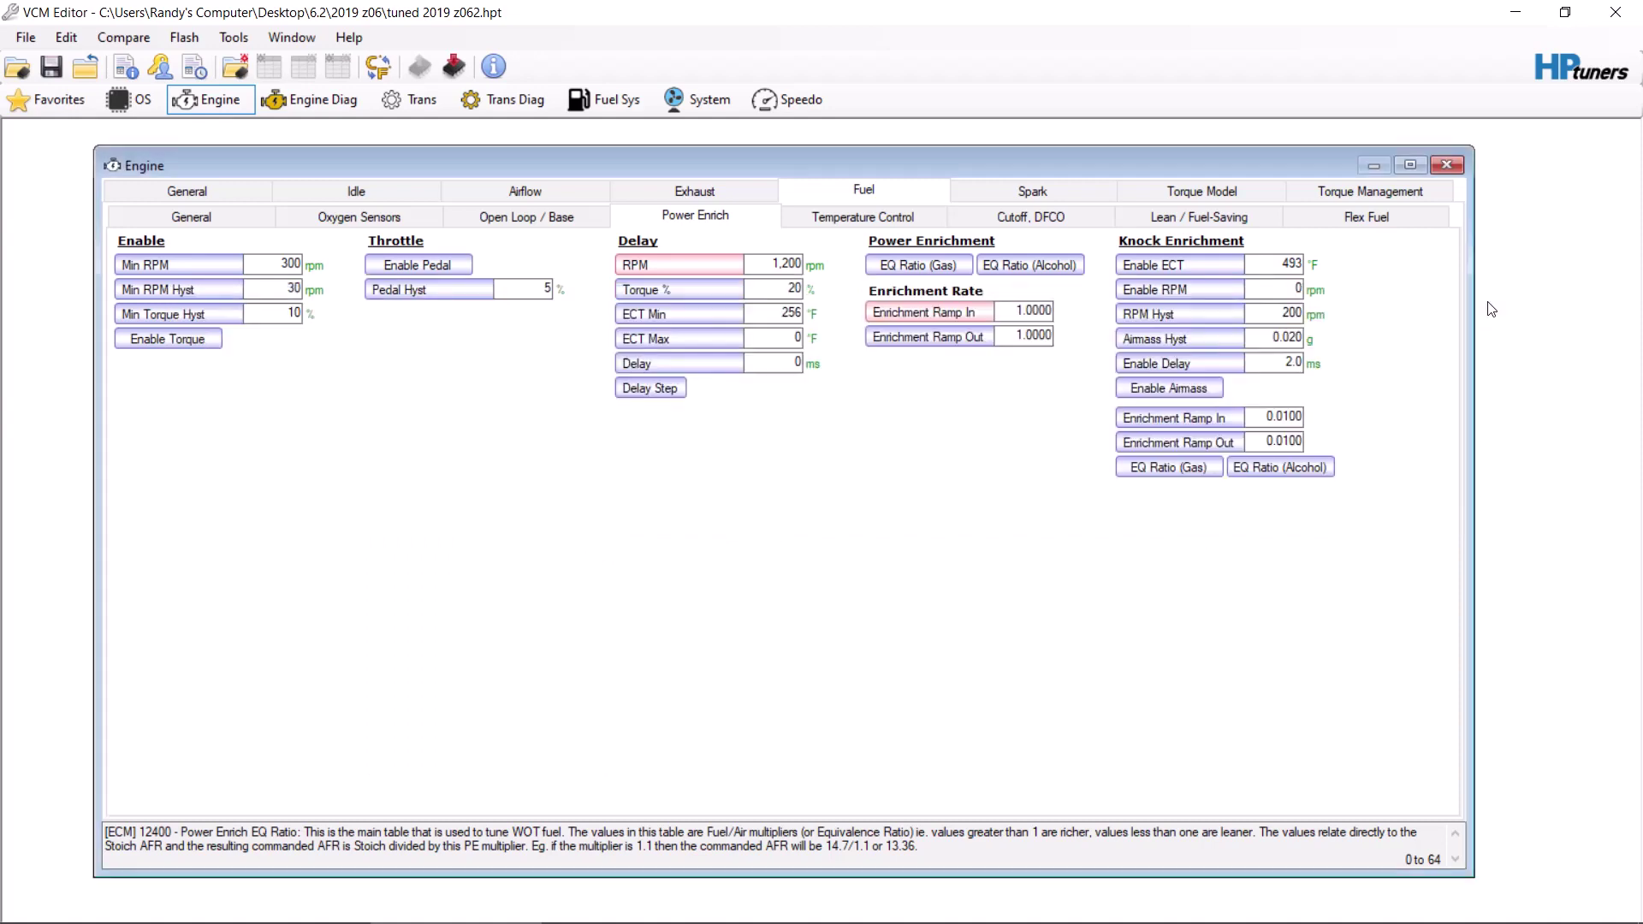
left_click(1022, 264)
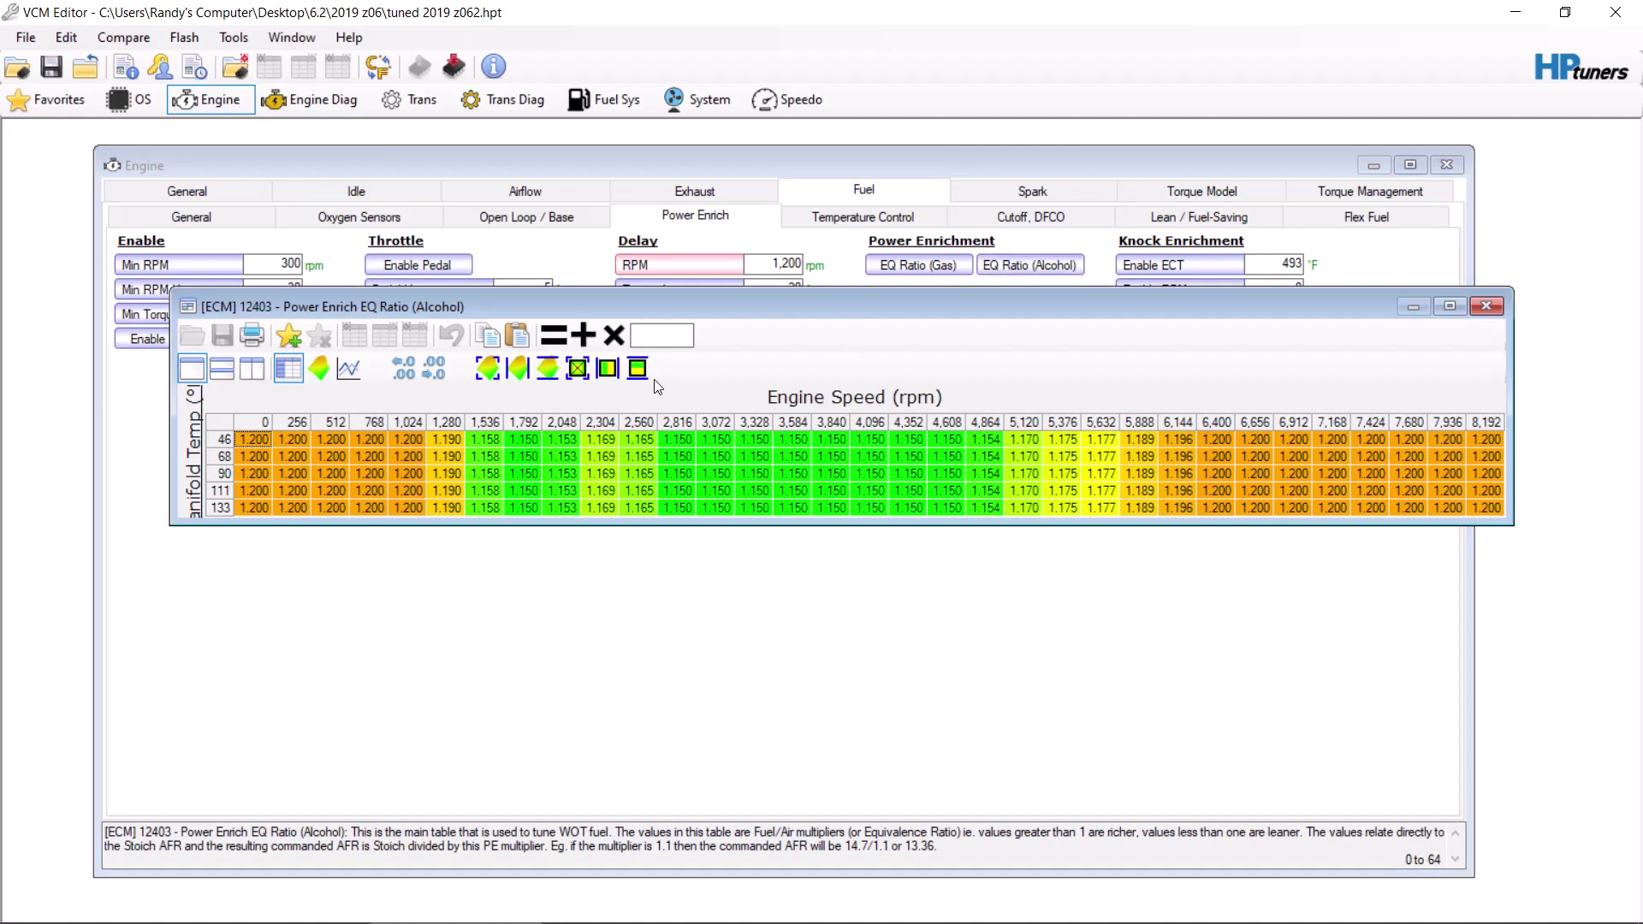
left_click(1493, 308)
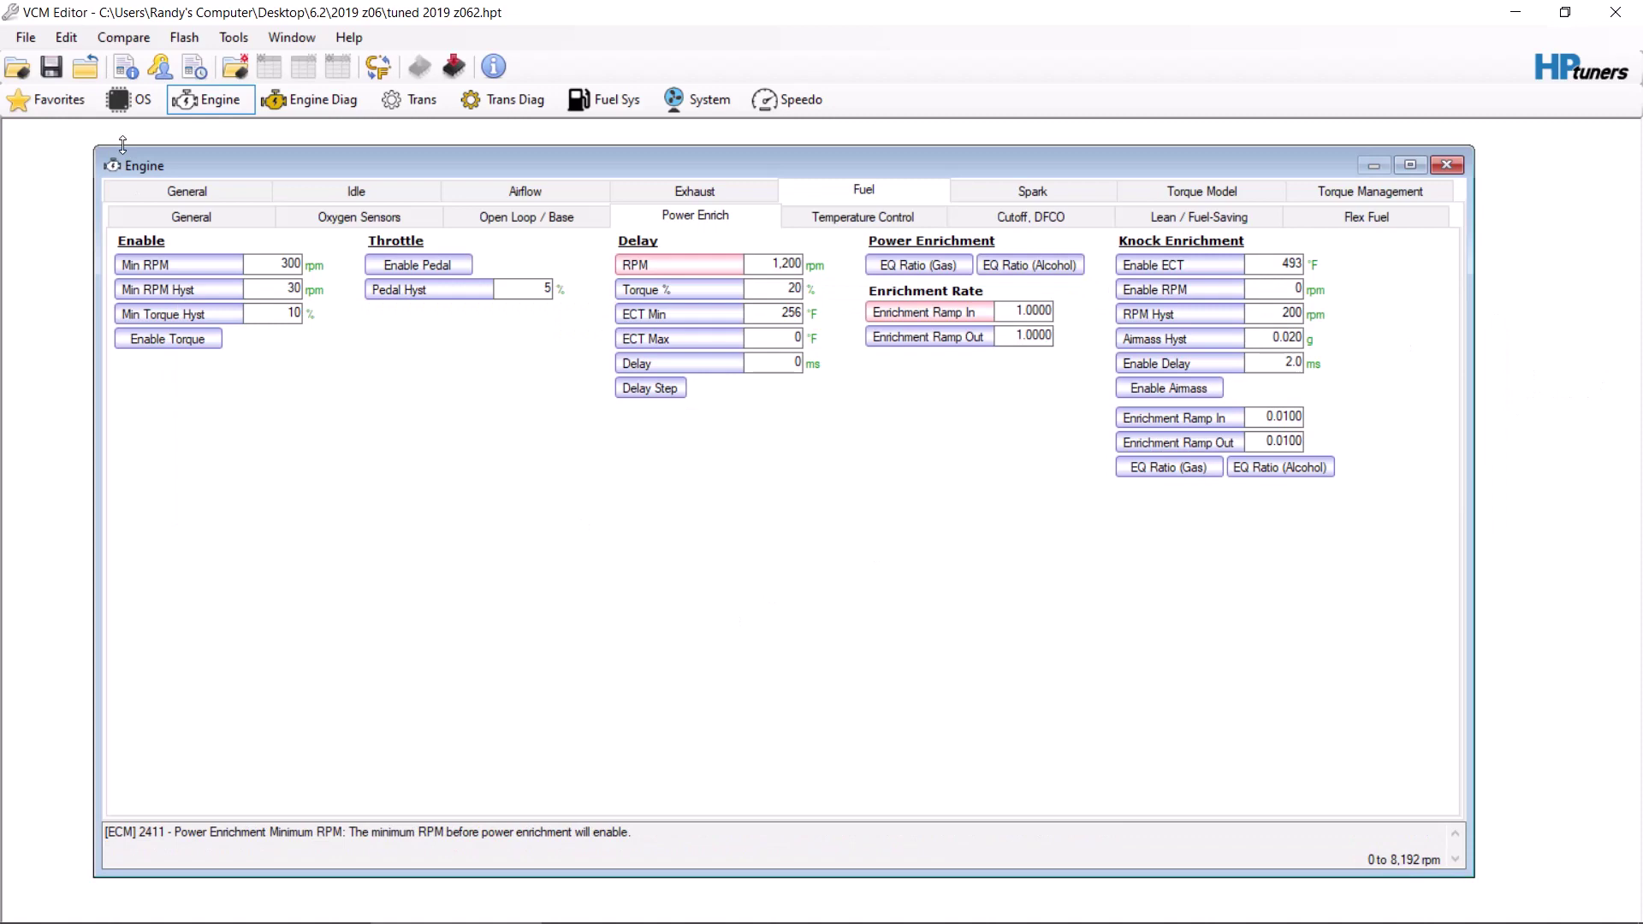
left_click(26, 37)
- Close the current tune without saving and browse the 6.2 folder in the Open dialog
left_click(41, 60)
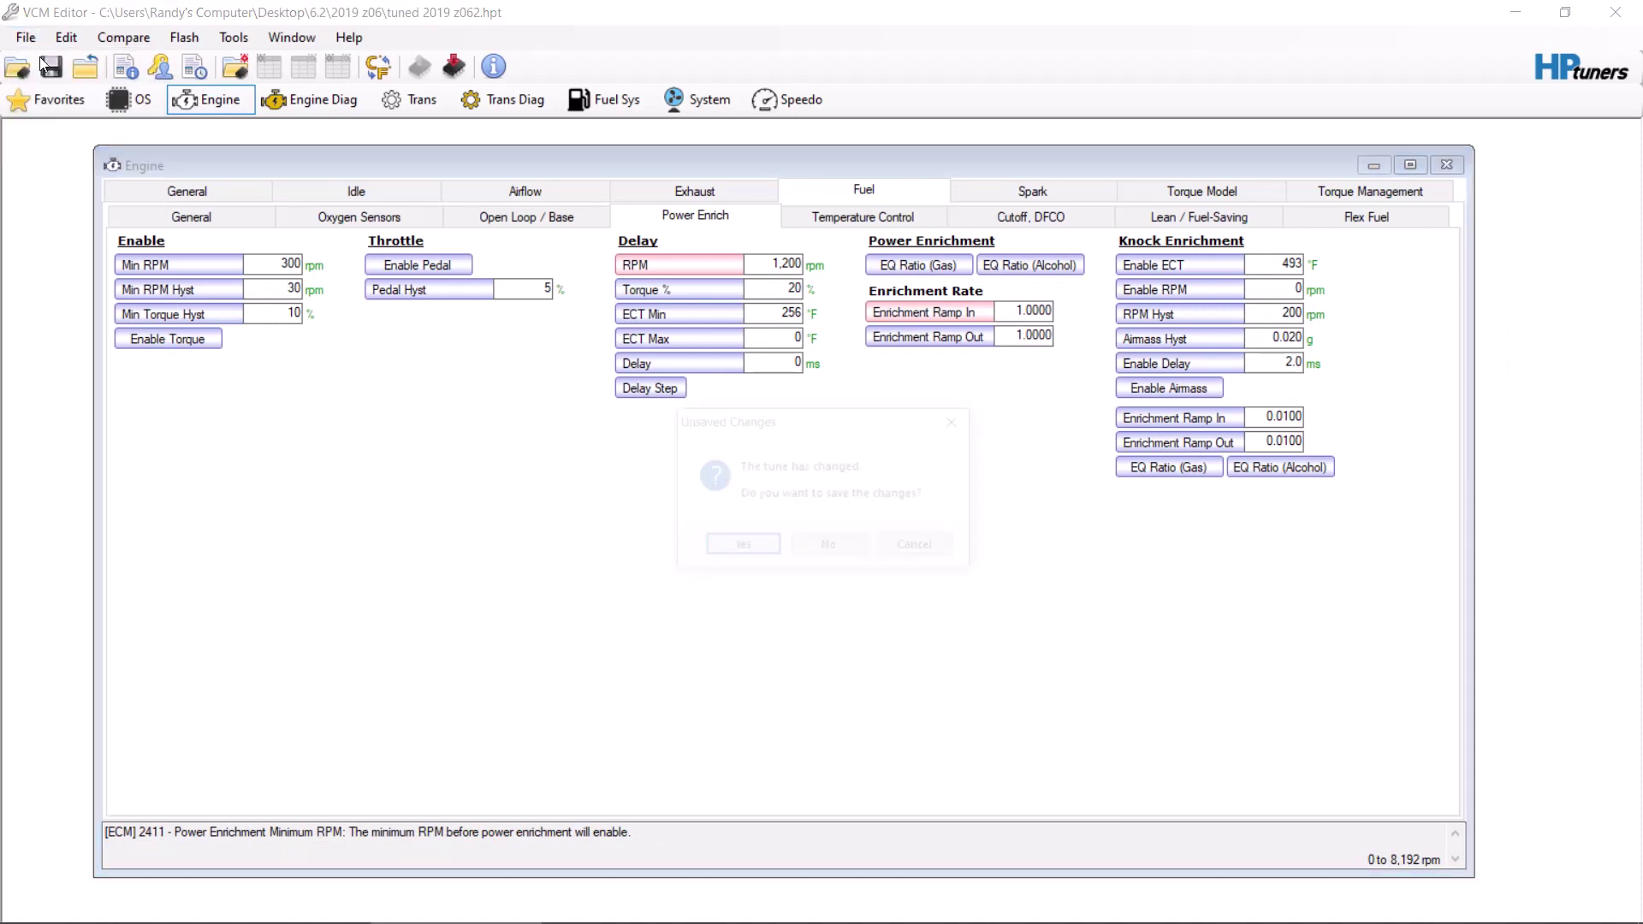
left_click(830, 546)
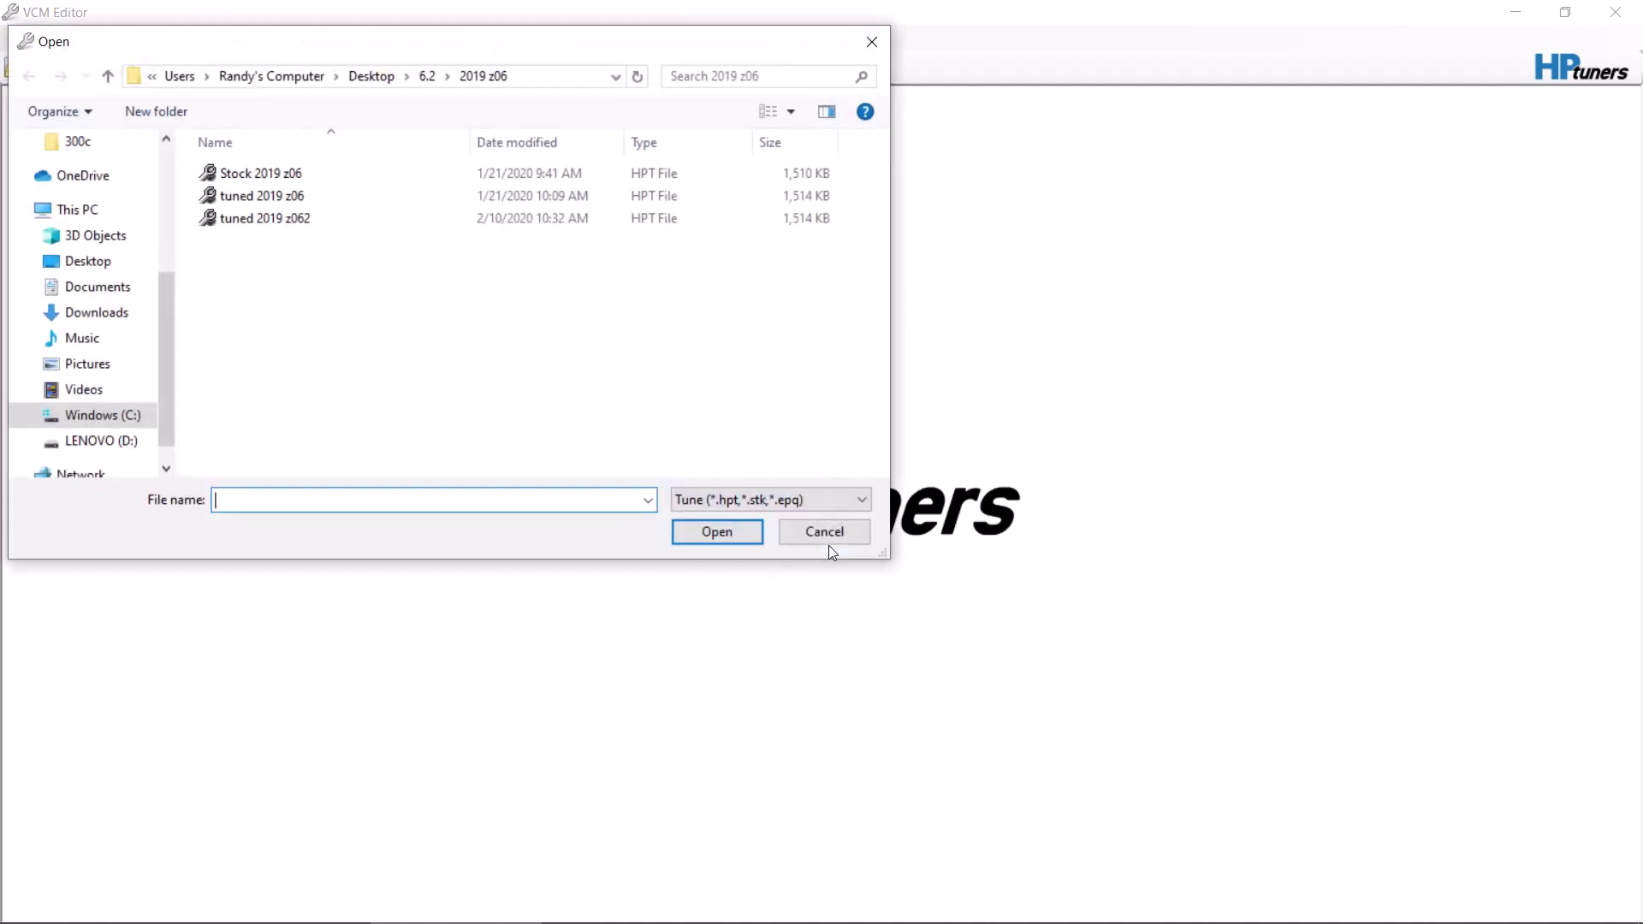
left_click(427, 76)
scroll(381, 310, "down", 1)
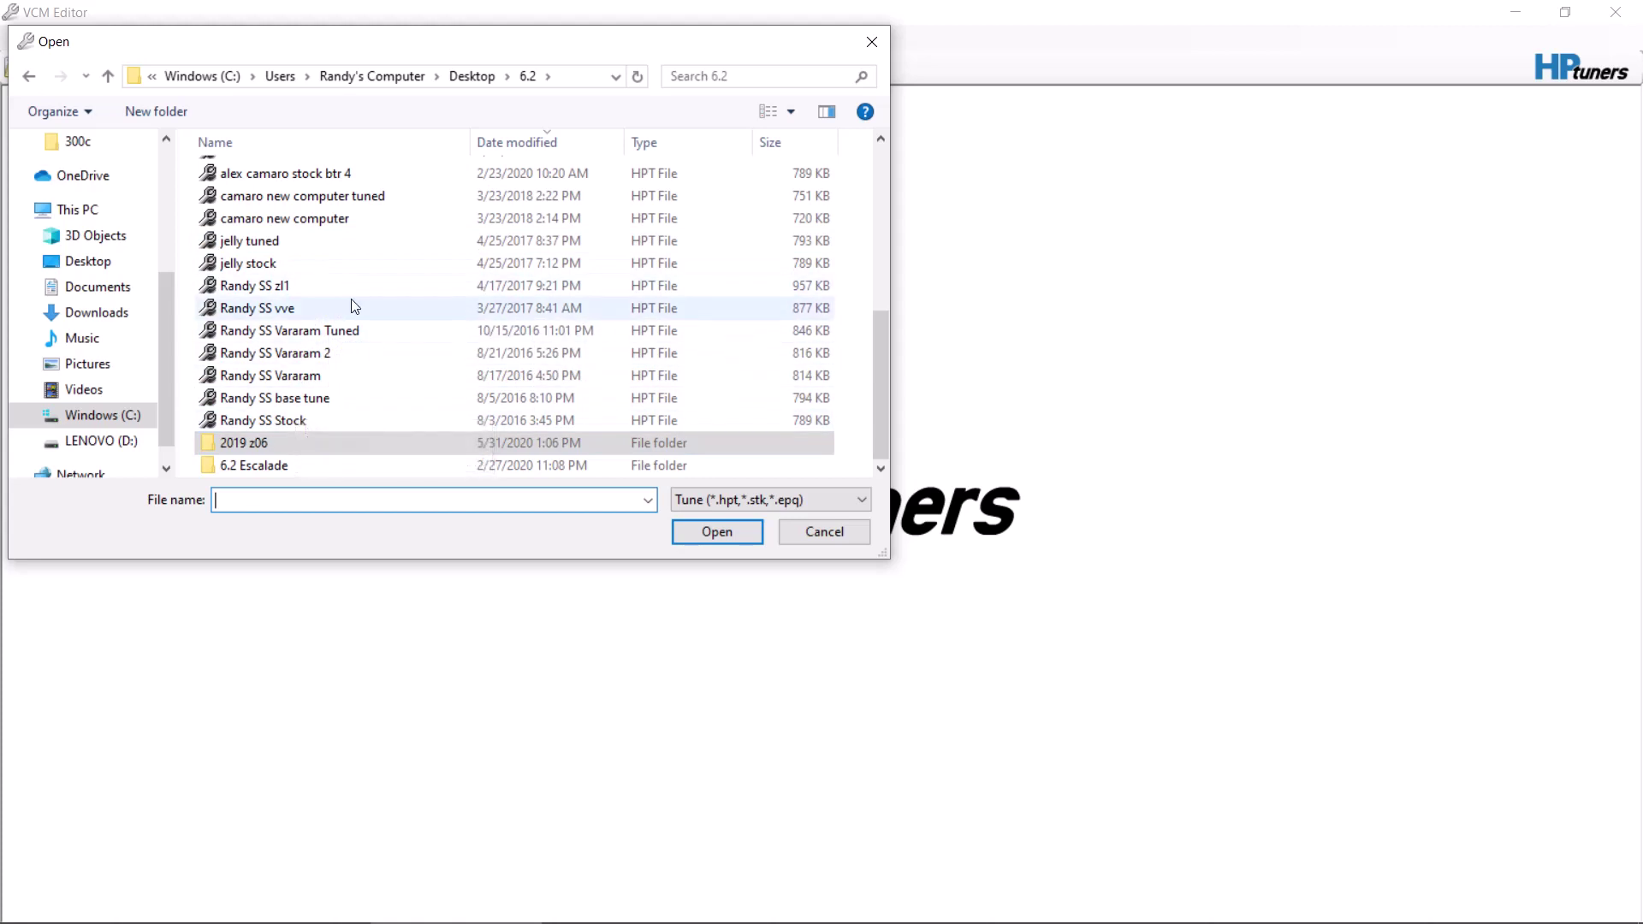
scroll(423, 258, "up", 6)
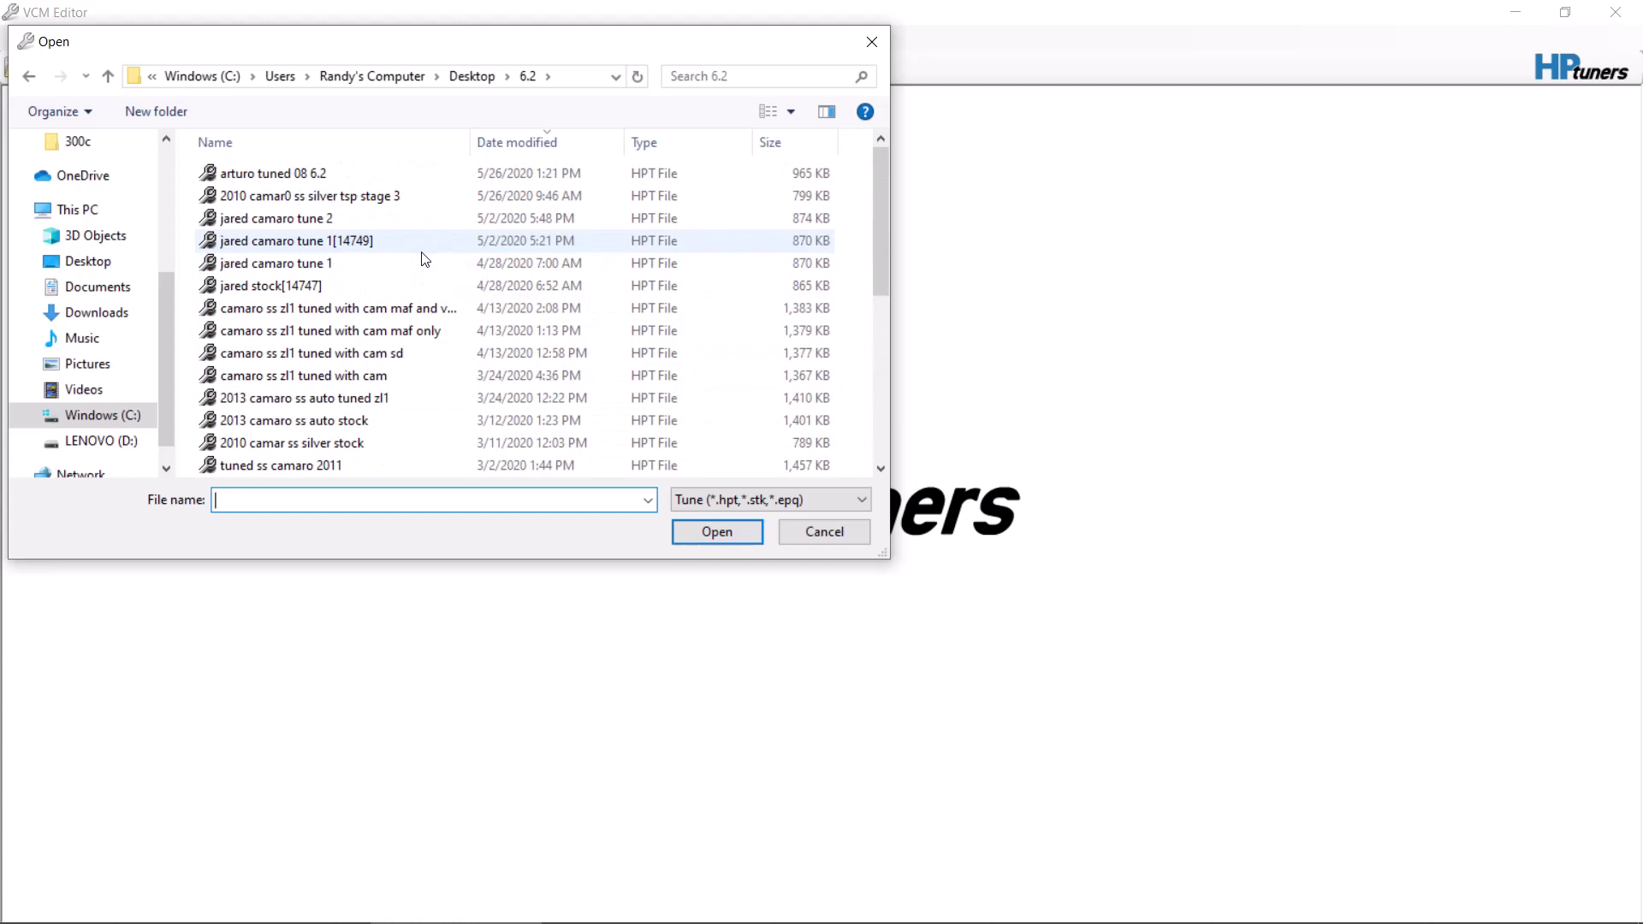
scroll(423, 258, "down", 2)
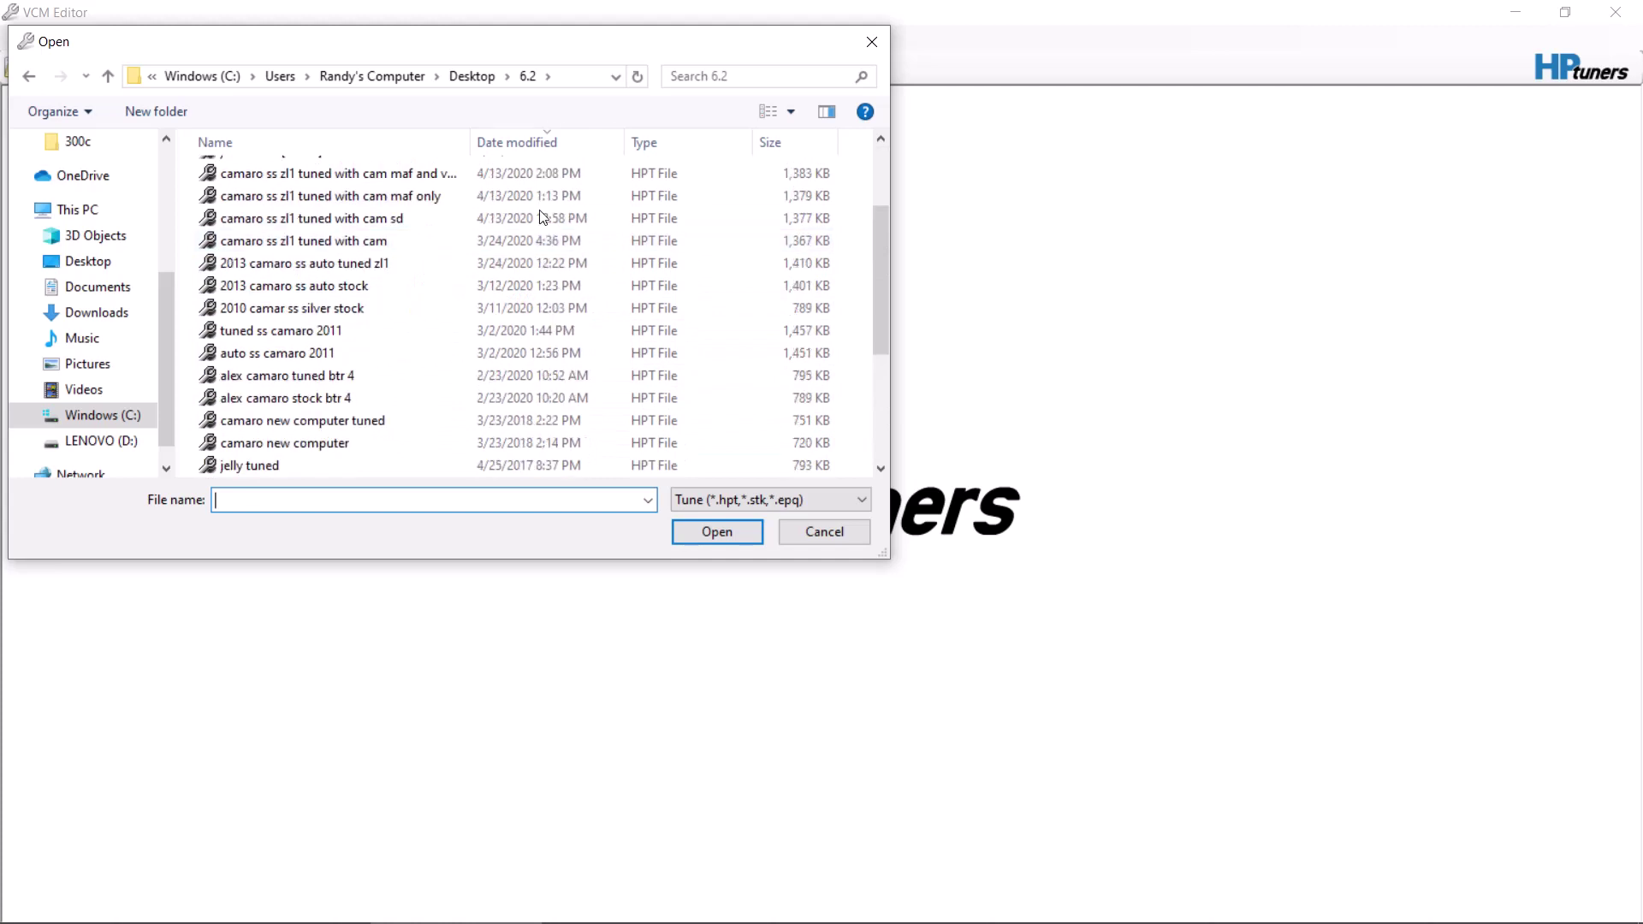
scroll(482, 387, "down", 2)
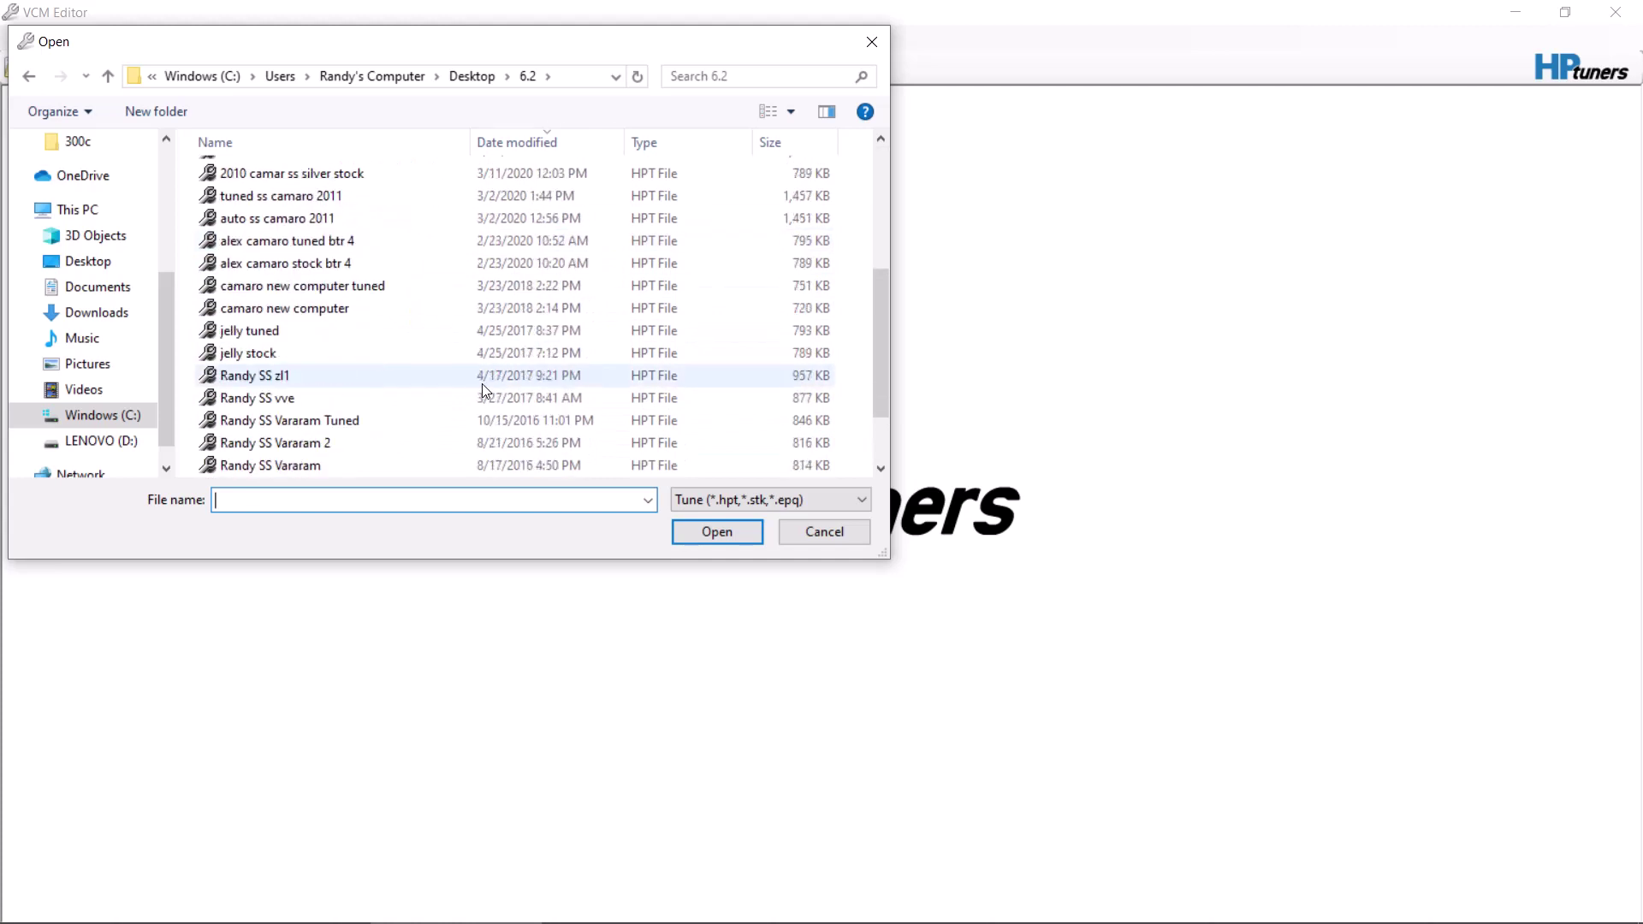
scroll(482, 386, "down", 2)
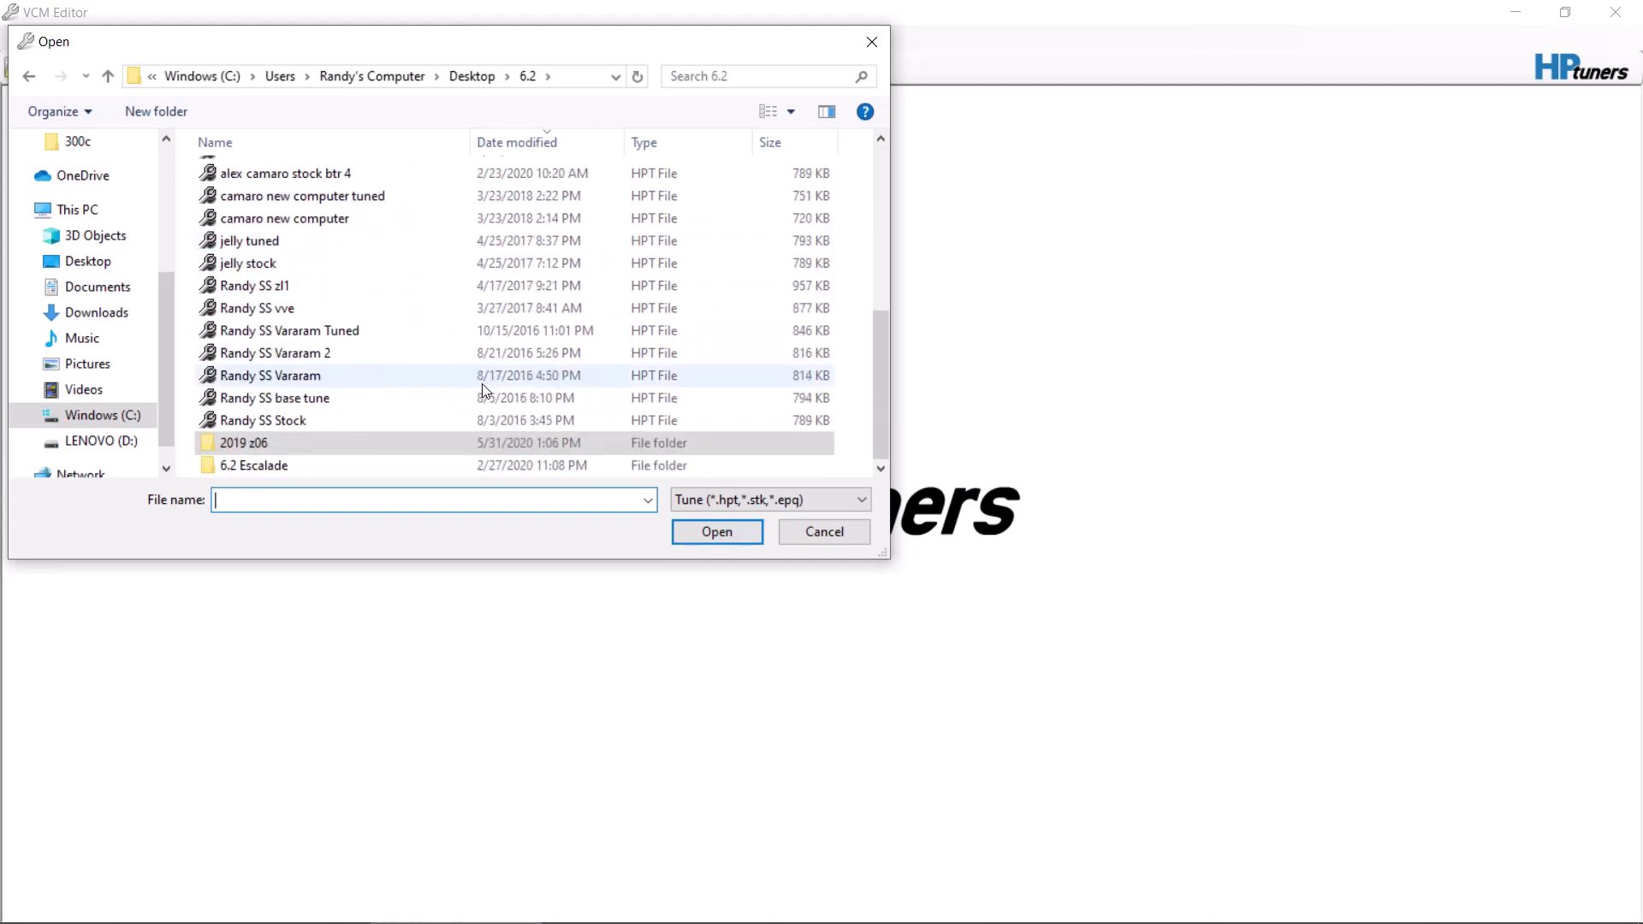
- Go to Desktop > 7.0, sort by date modified, and select 427 WIR TUNE
left_click(480, 77)
scroll(407, 323, "down", 5)
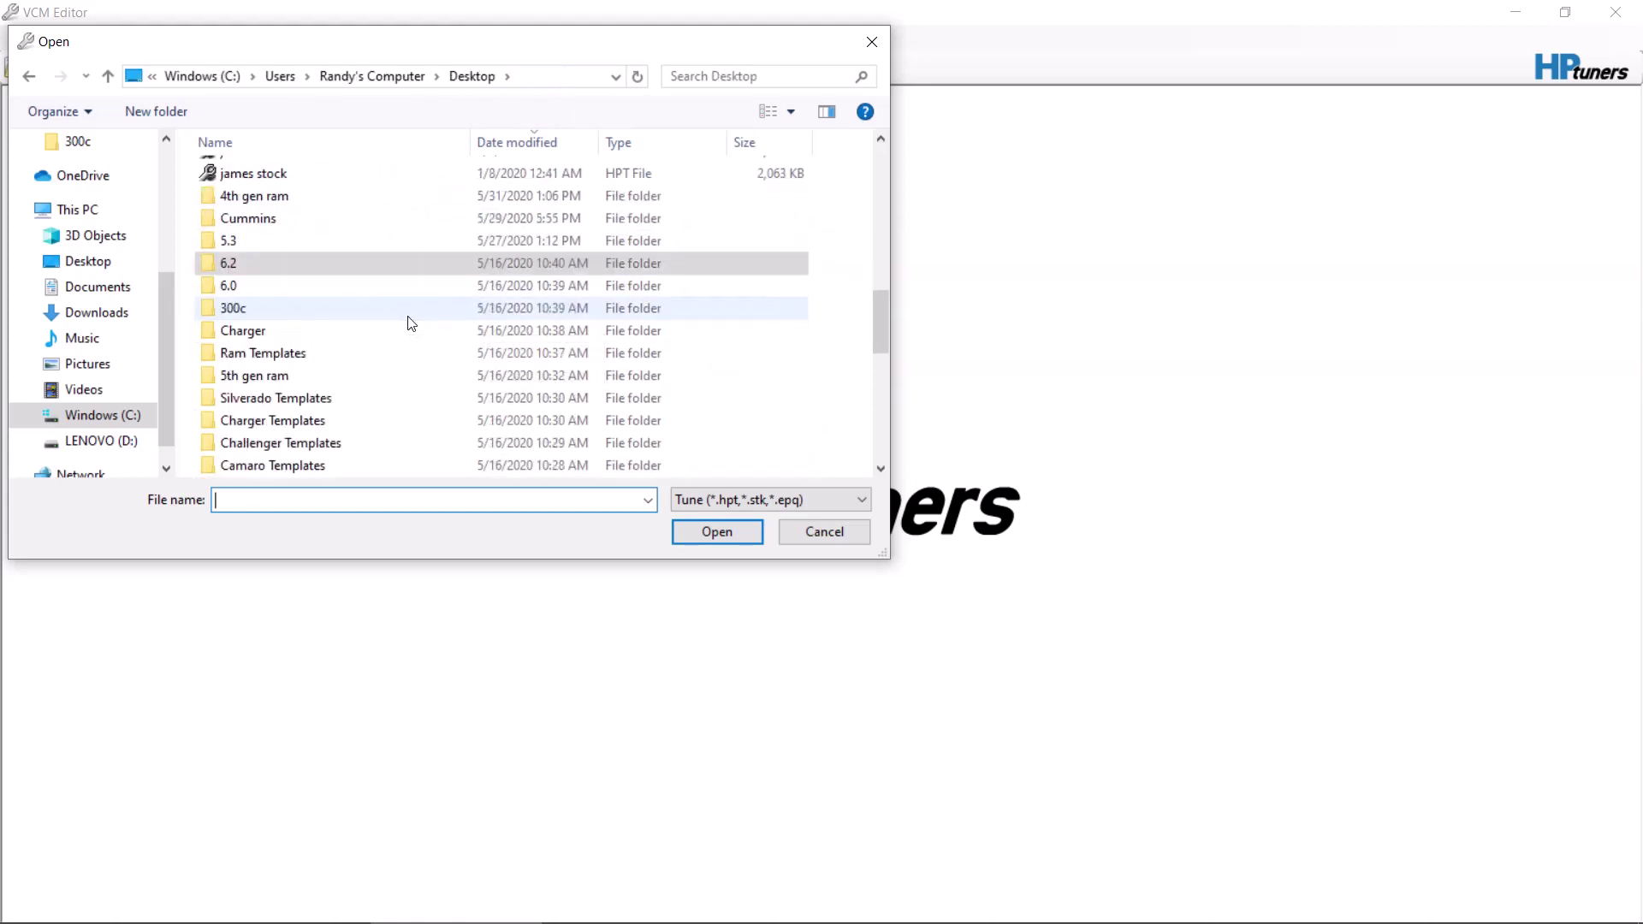
scroll(400, 342, "down", 3)
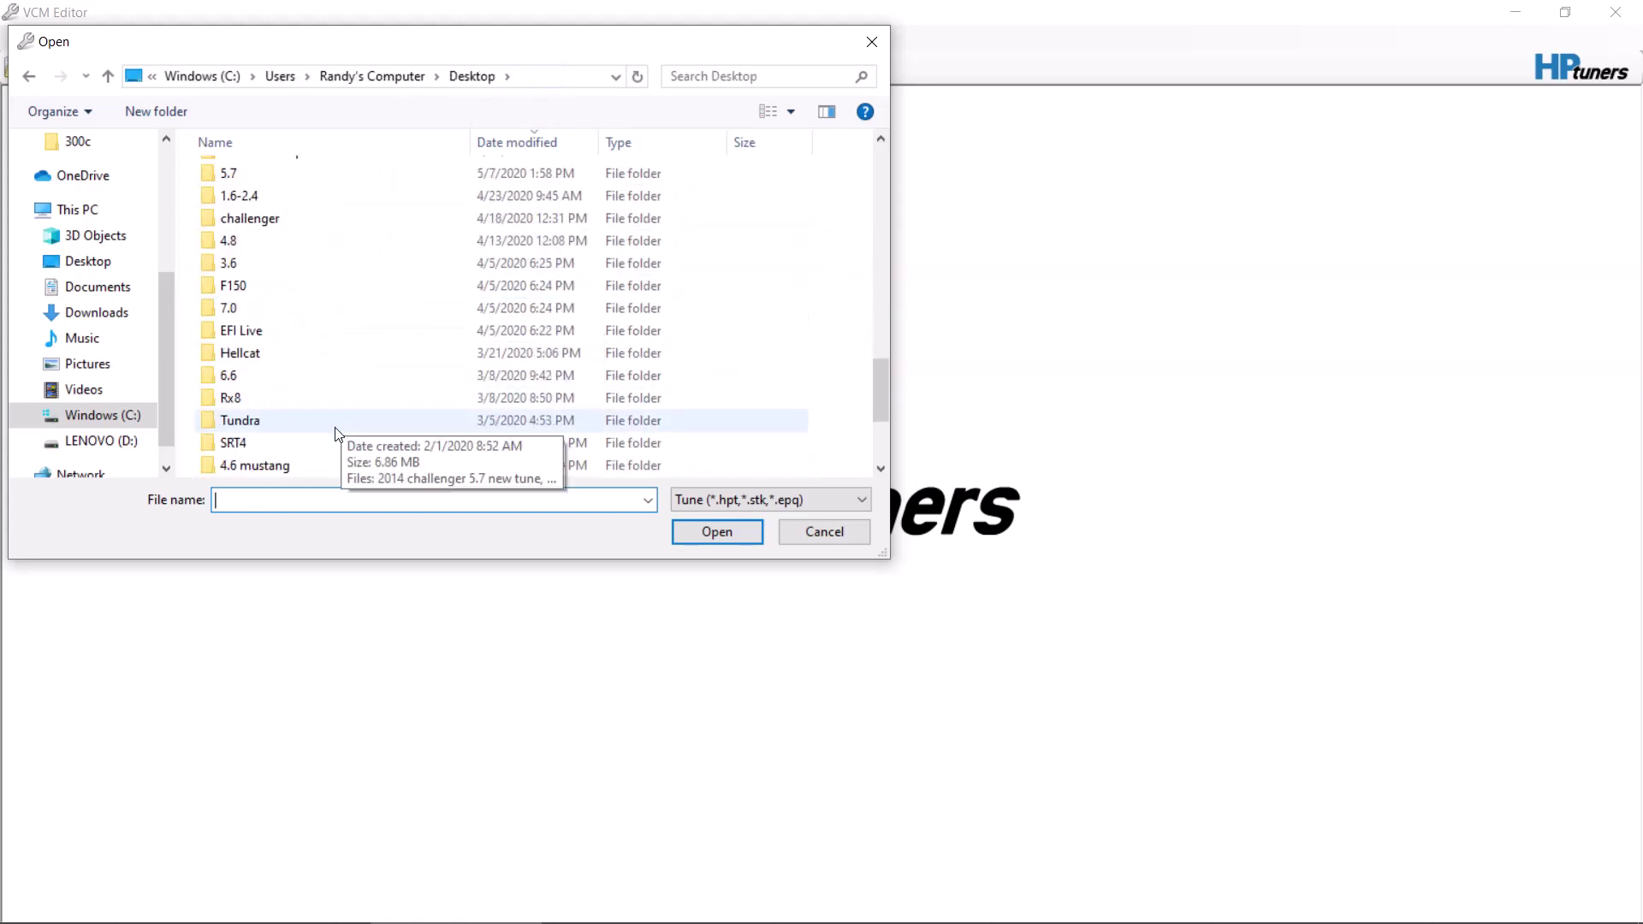
left_click(310, 308)
double_click(306, 308)
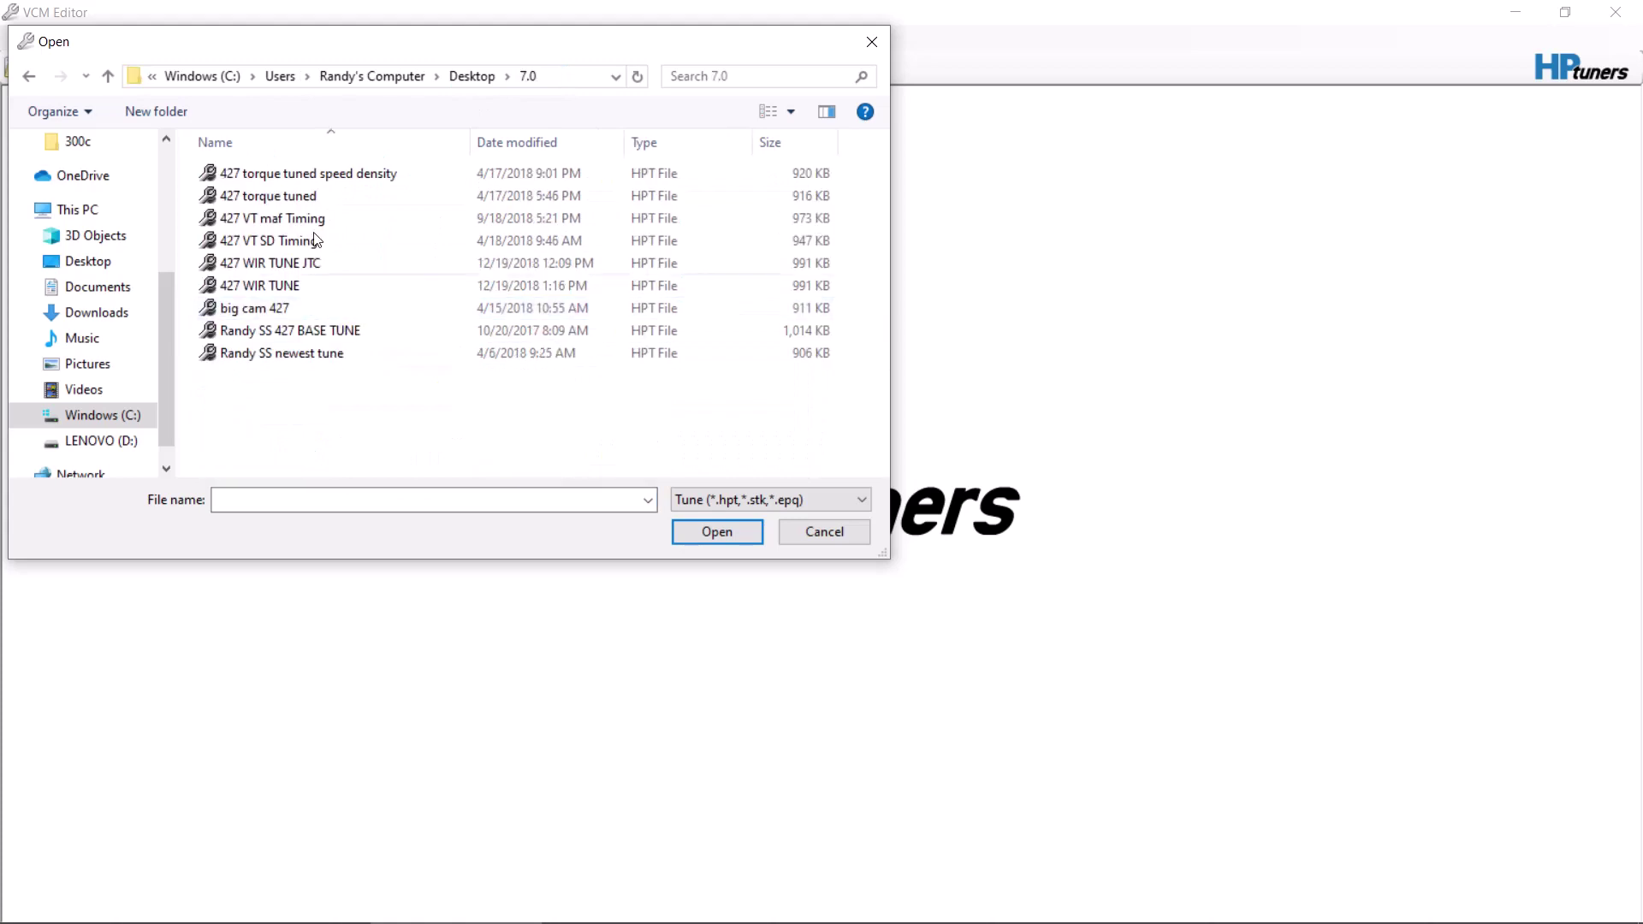
left_click(389, 171)
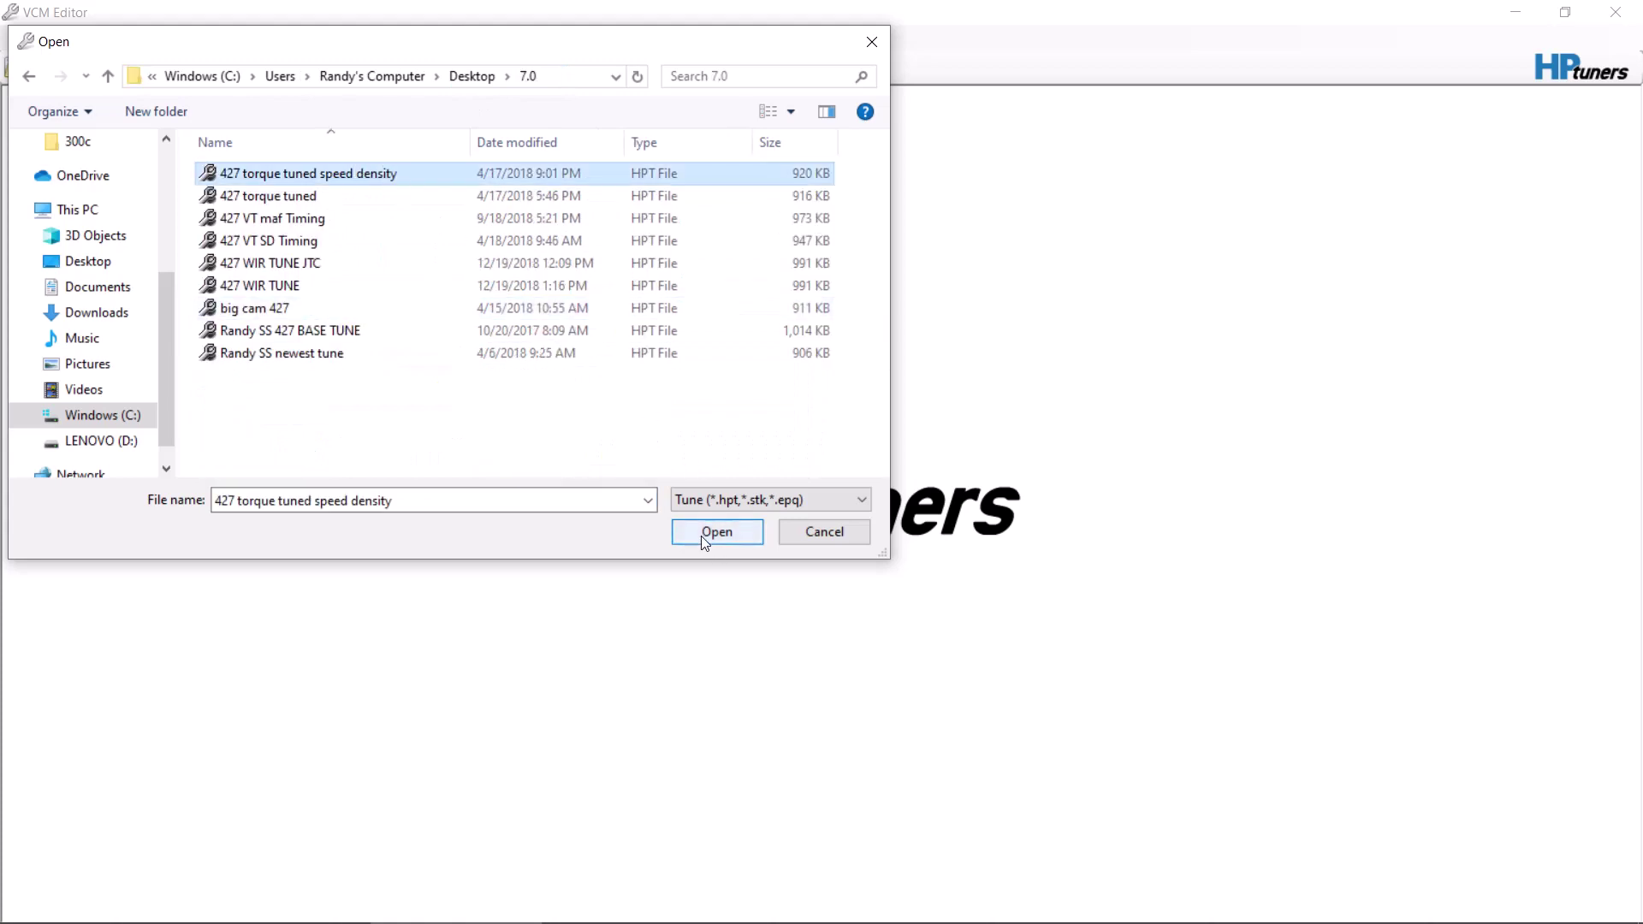
left_click(546, 140)
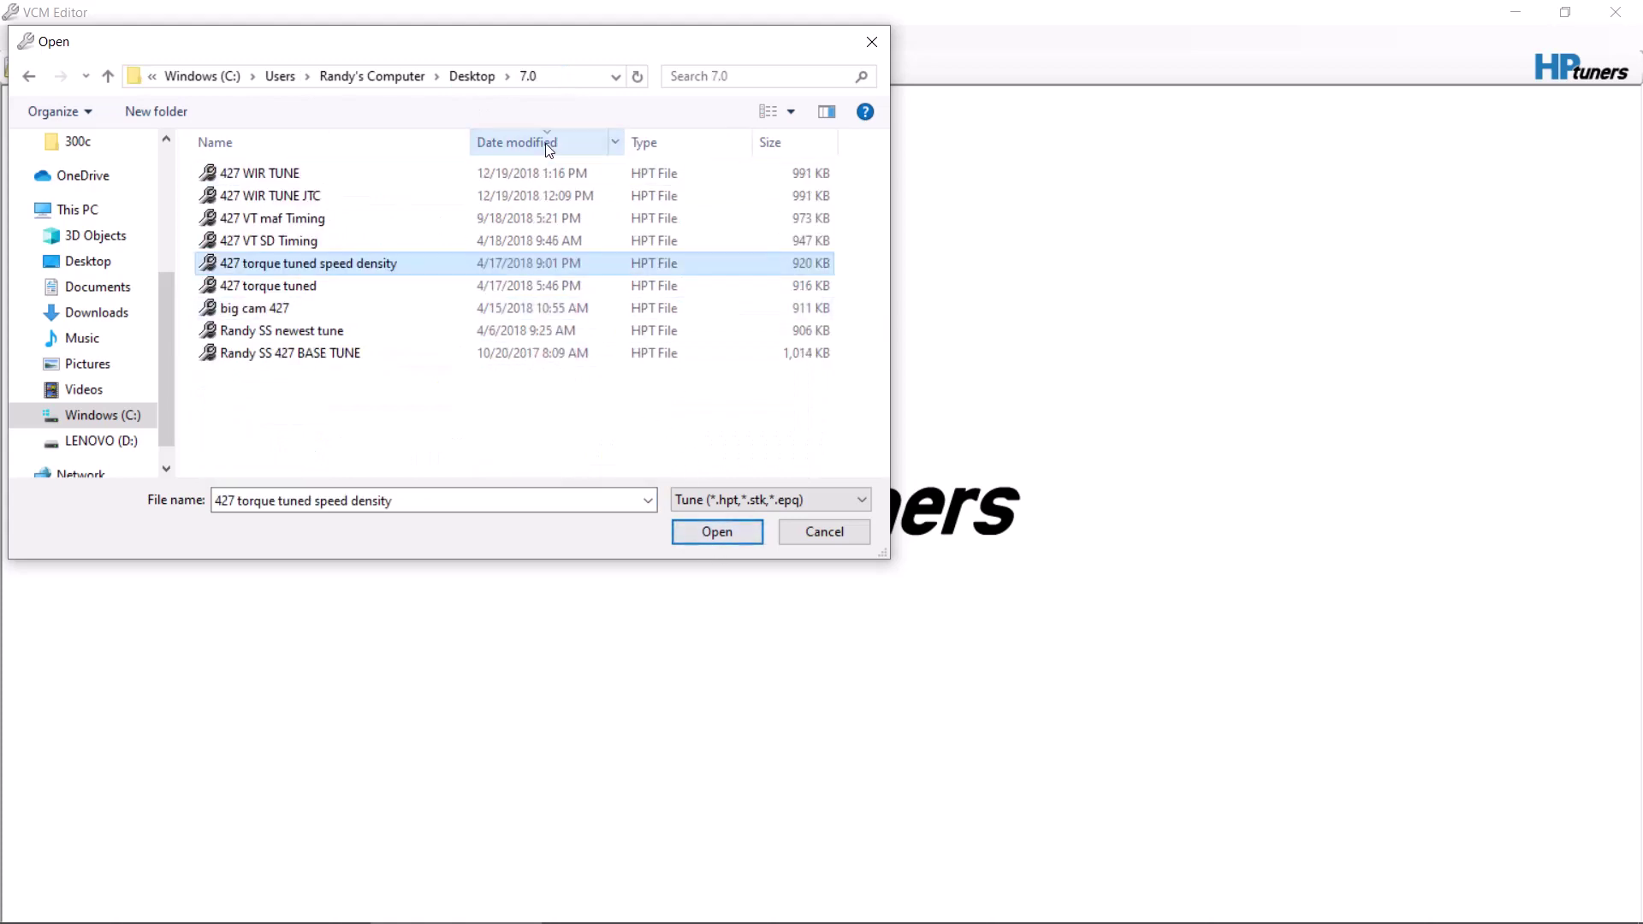
left_click(418, 171)
- Open 427 WIR TUNE.hpt and raise Enrichment Ramp Out from 0.0250 to 1.0000
left_click(717, 532)
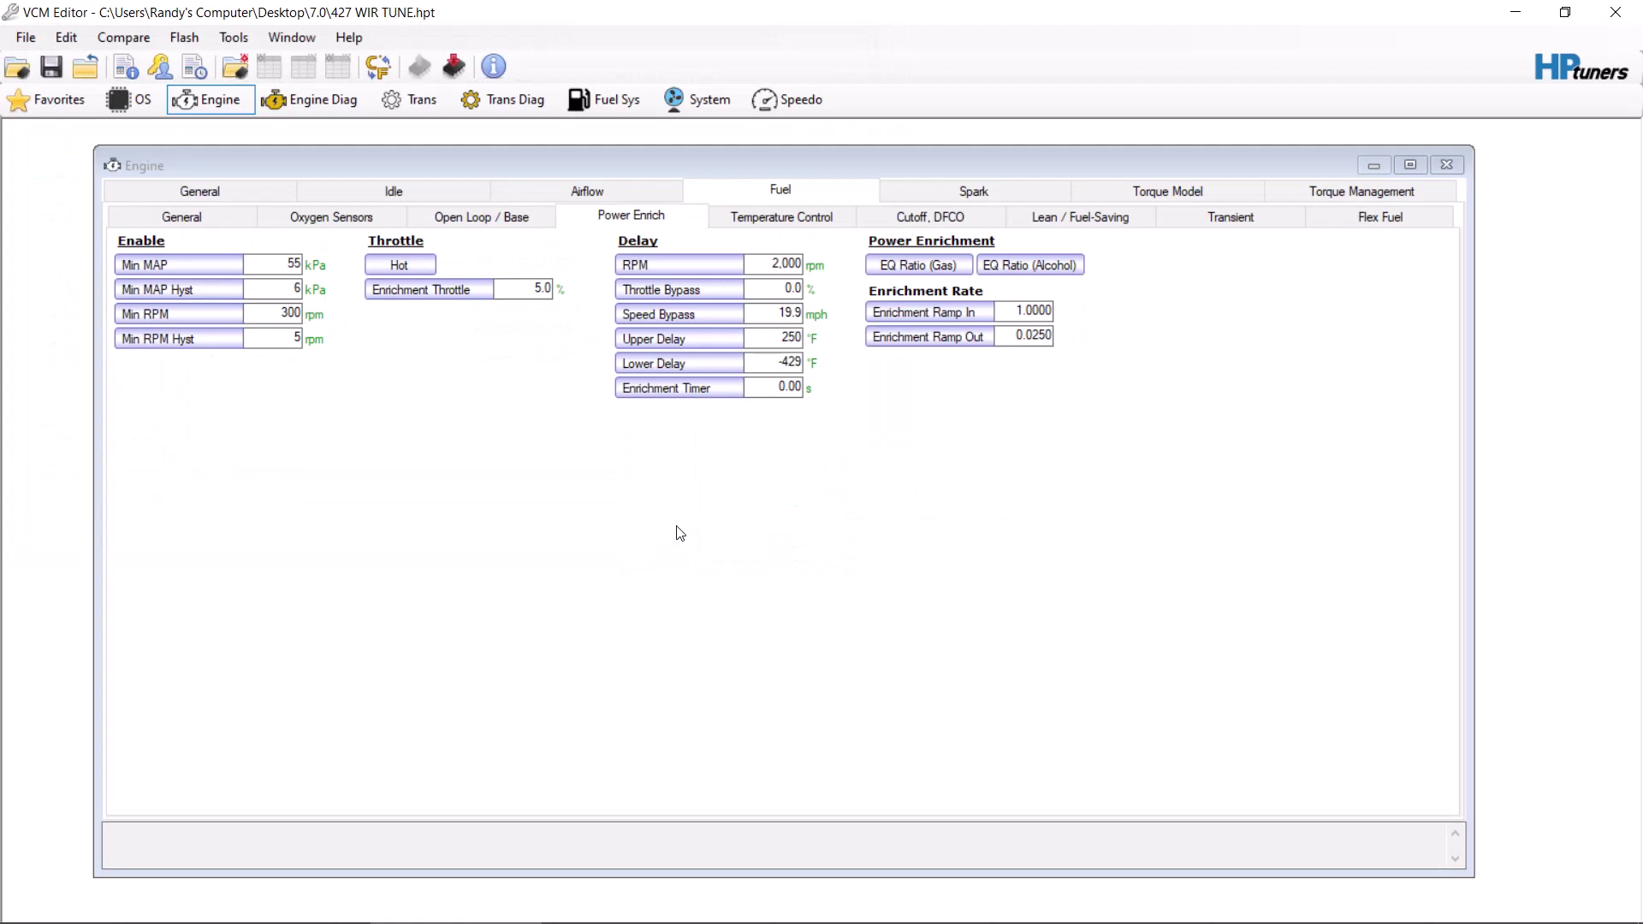
mouse_move(984, 338)
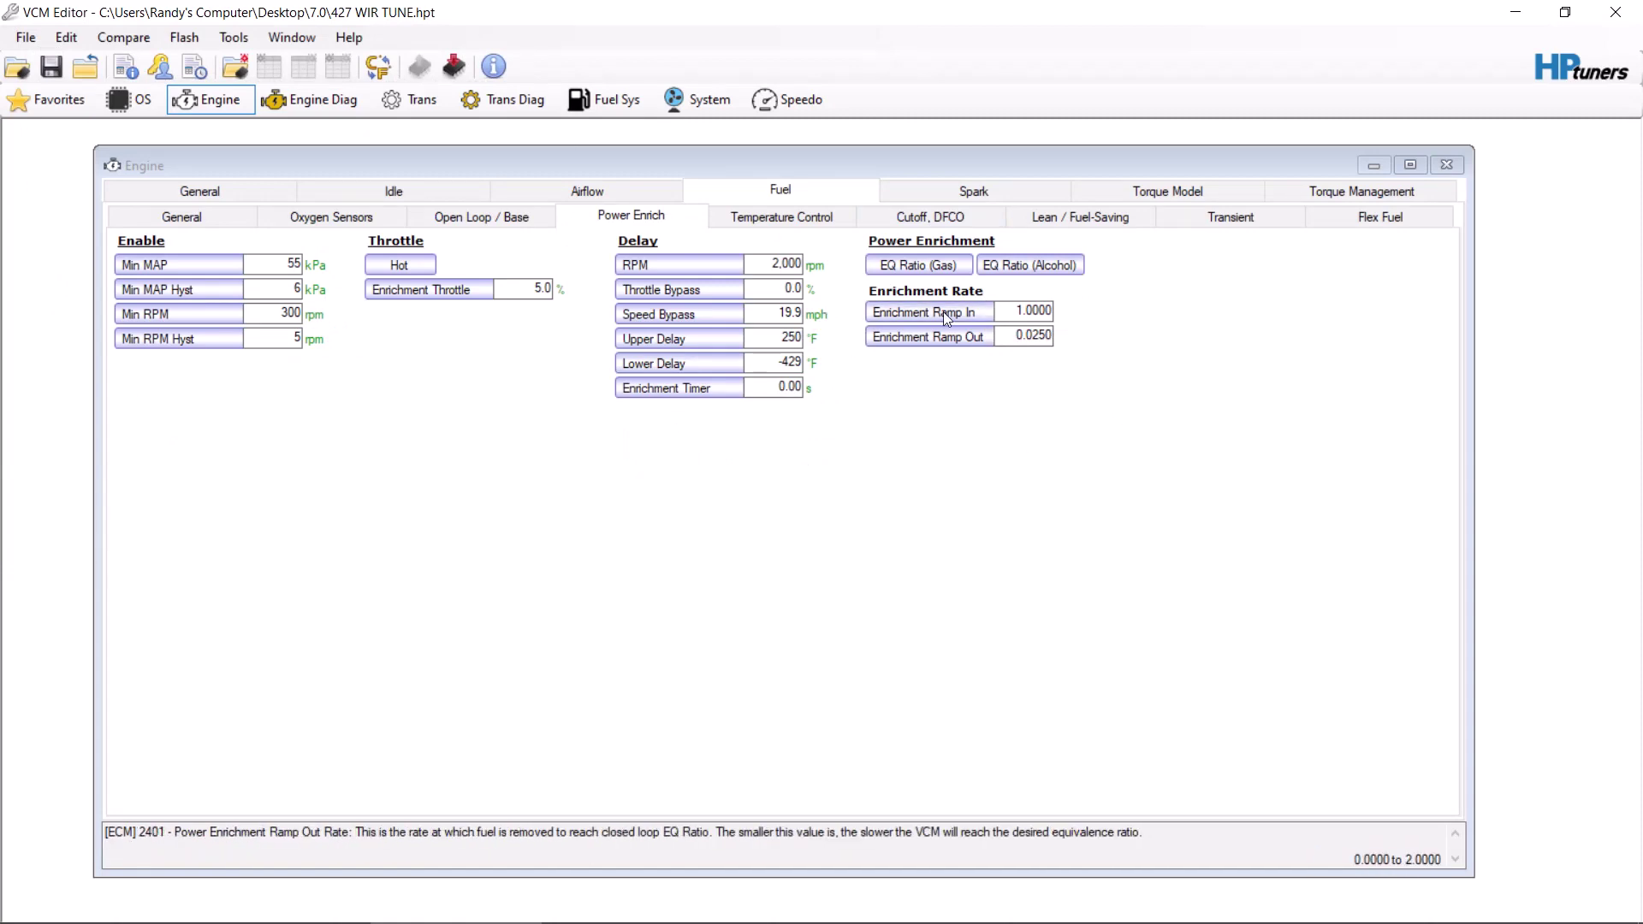
left_click(1033, 335)
key("alt+Tab")
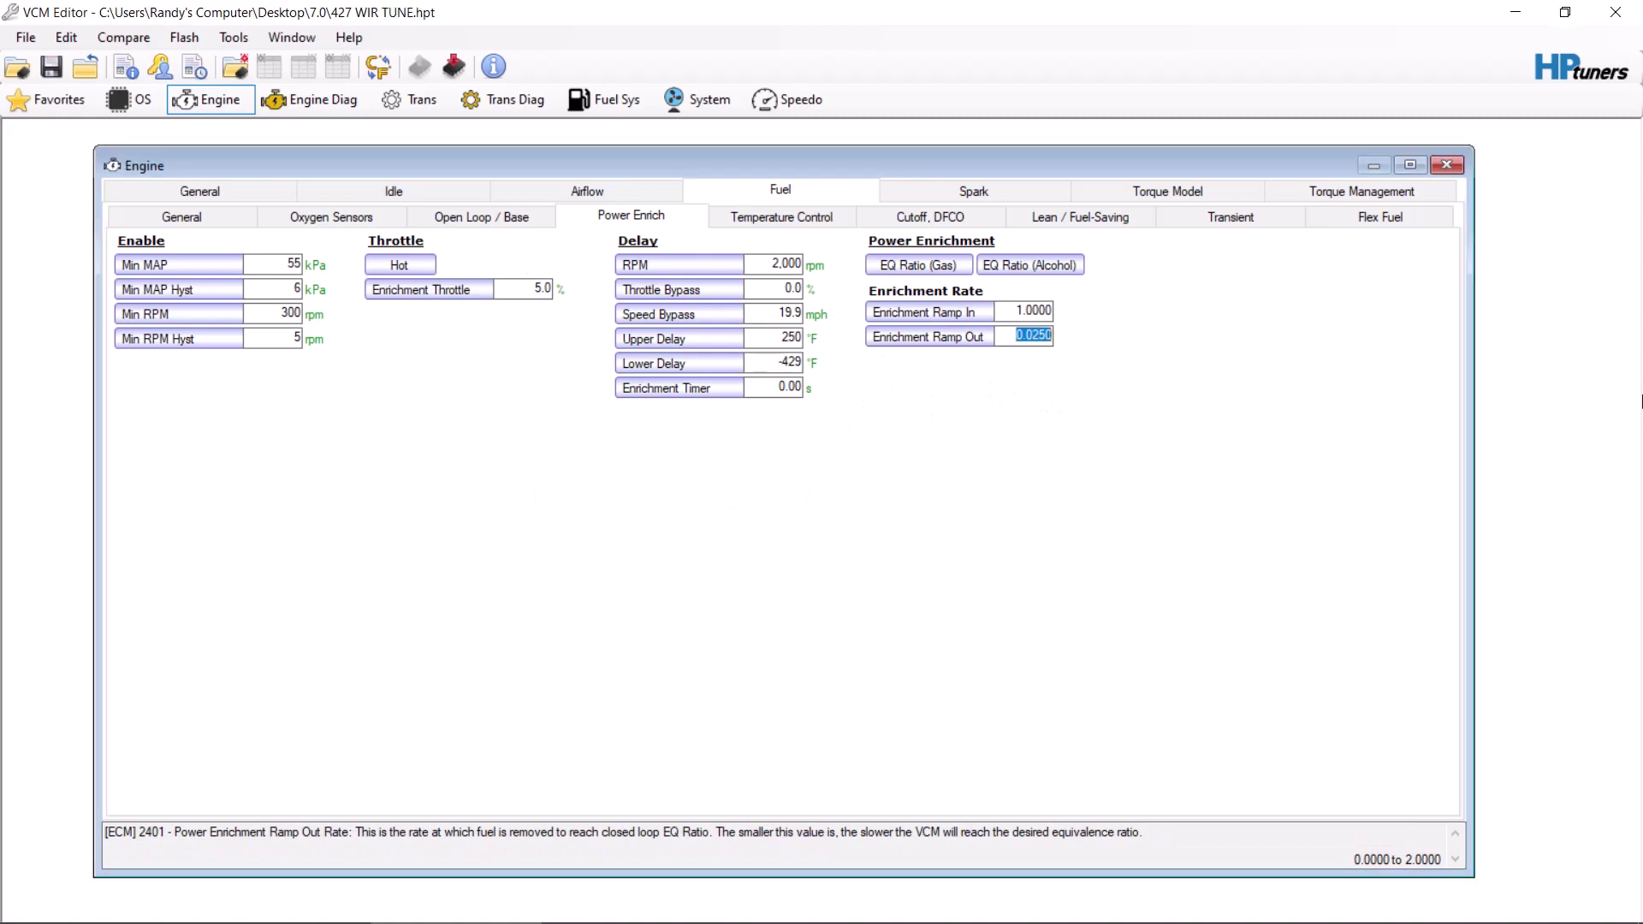
type("1")
left_click(1039, 310)
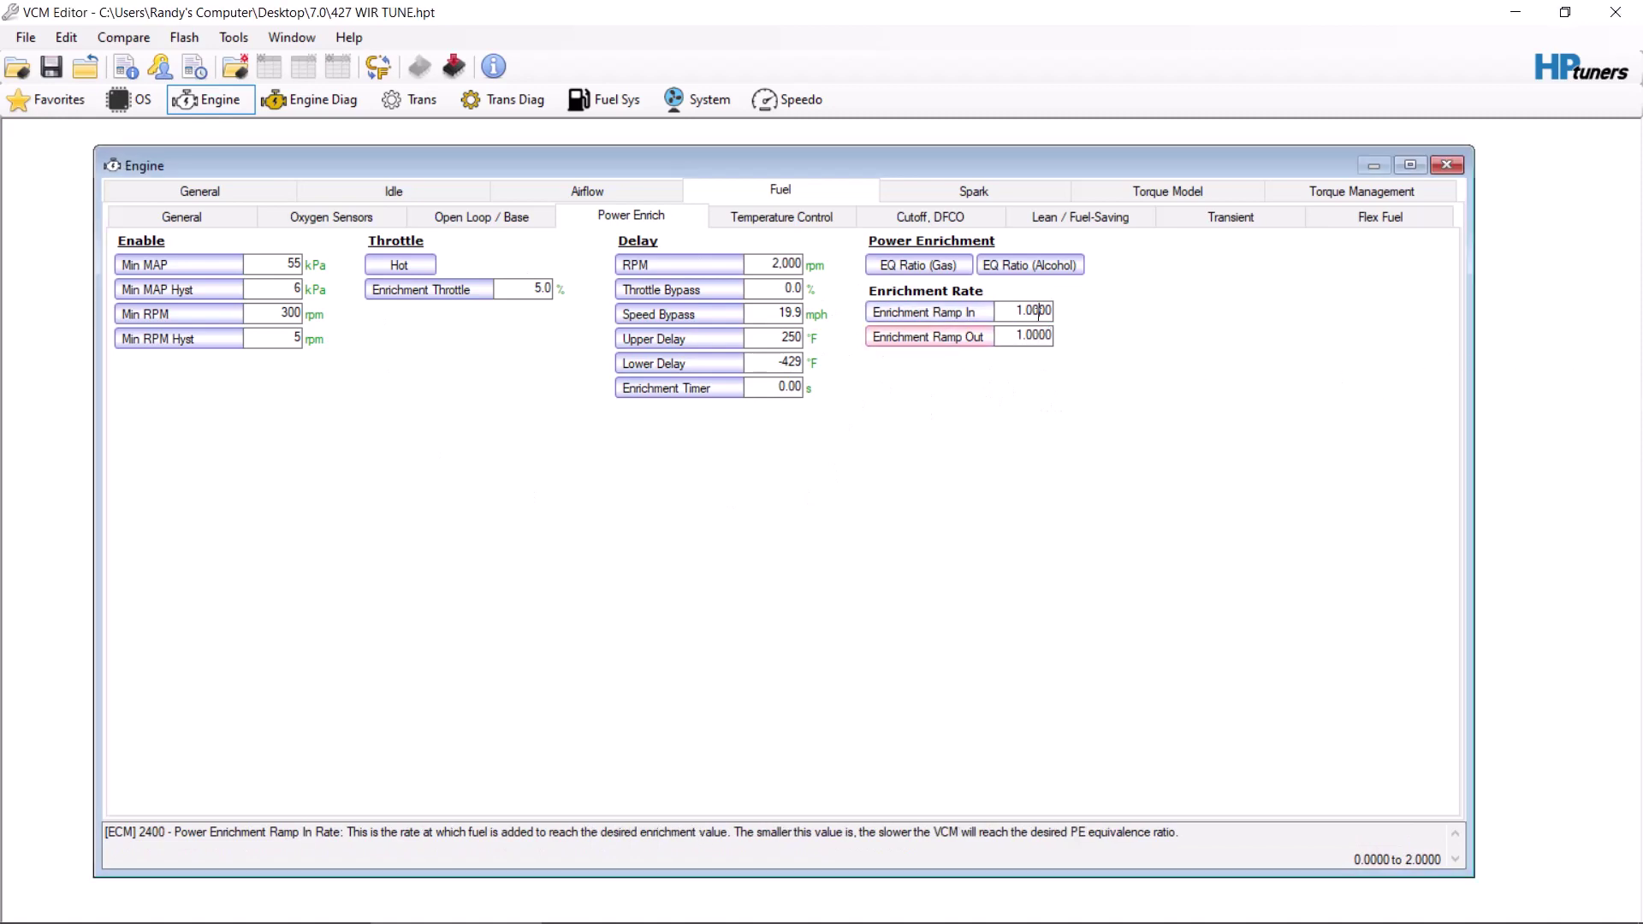
left_click(914, 265)
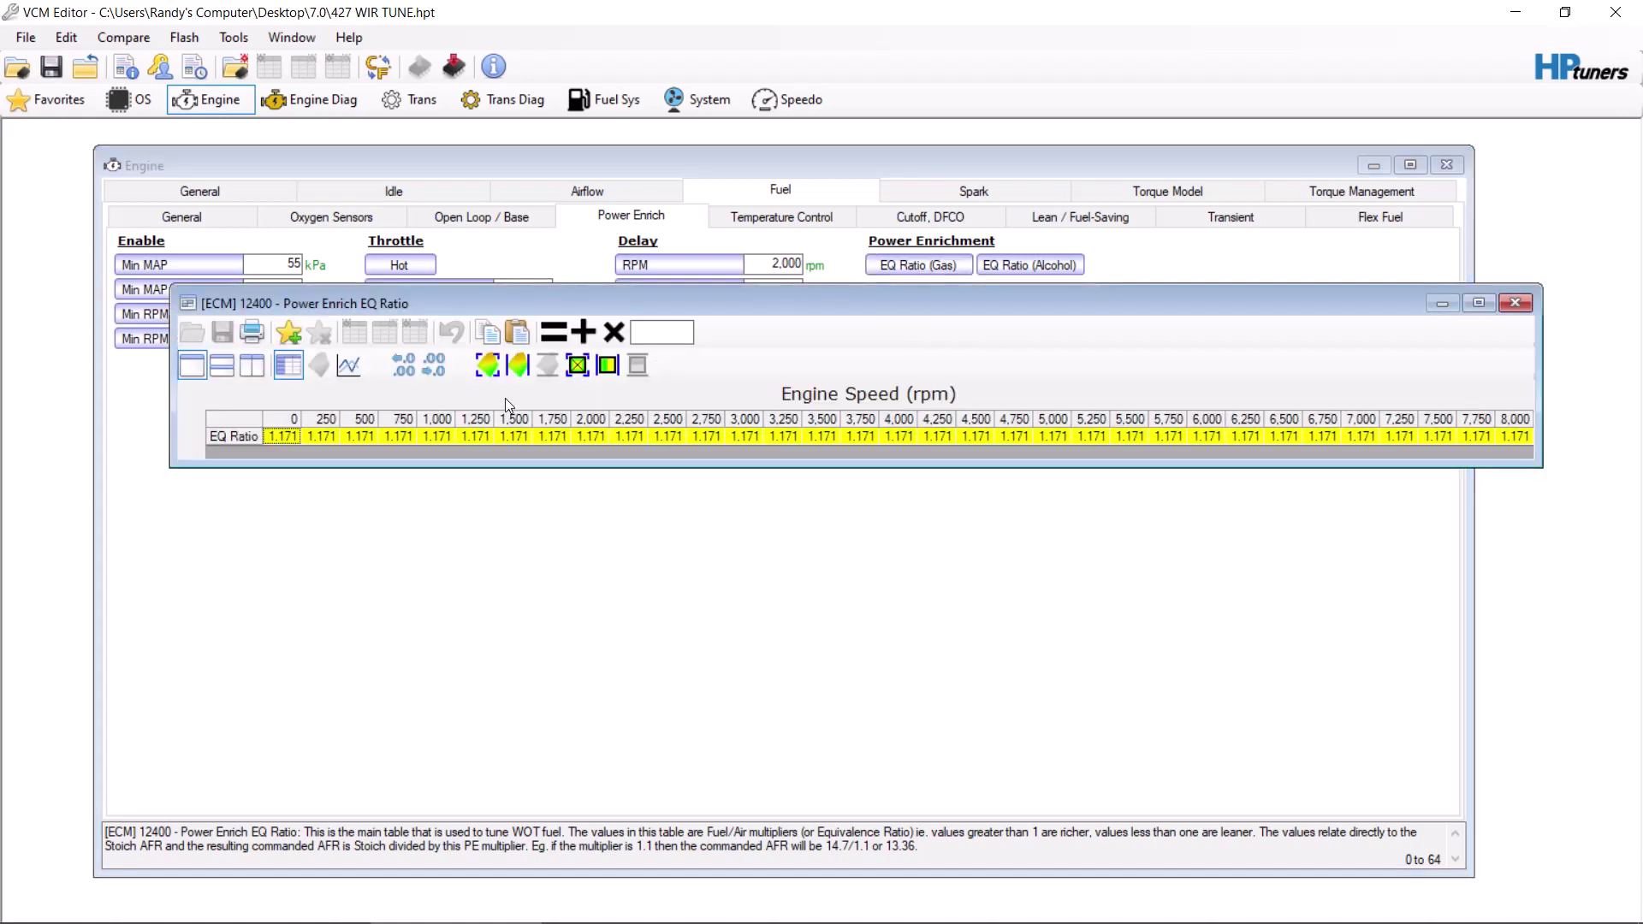
left_click(234, 37)
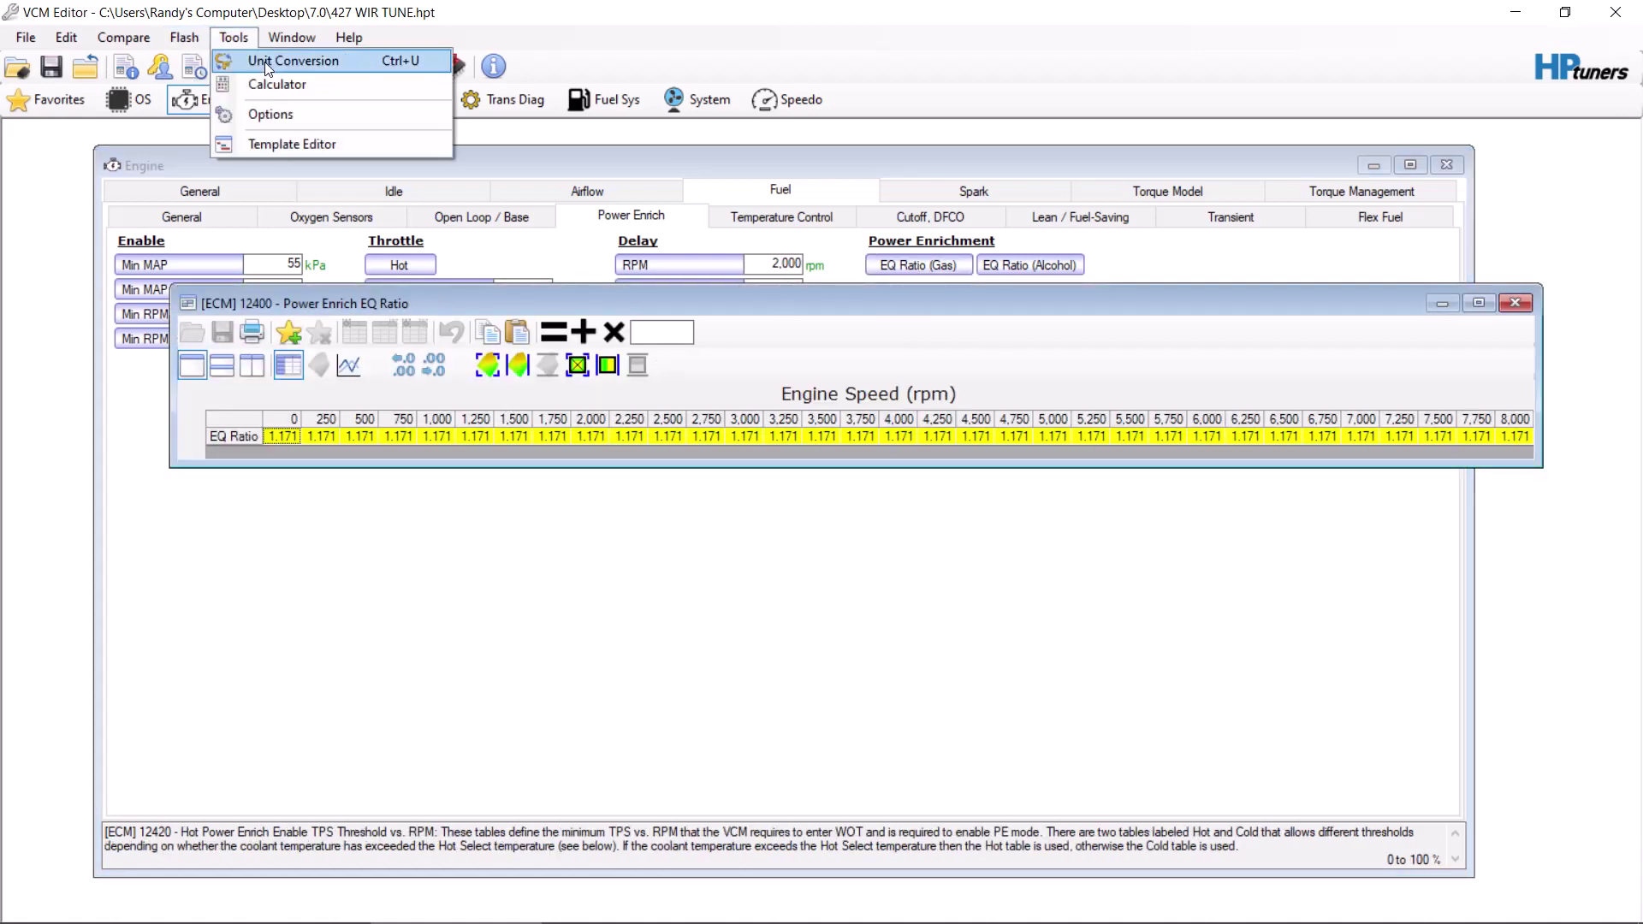
left_click(270, 84)
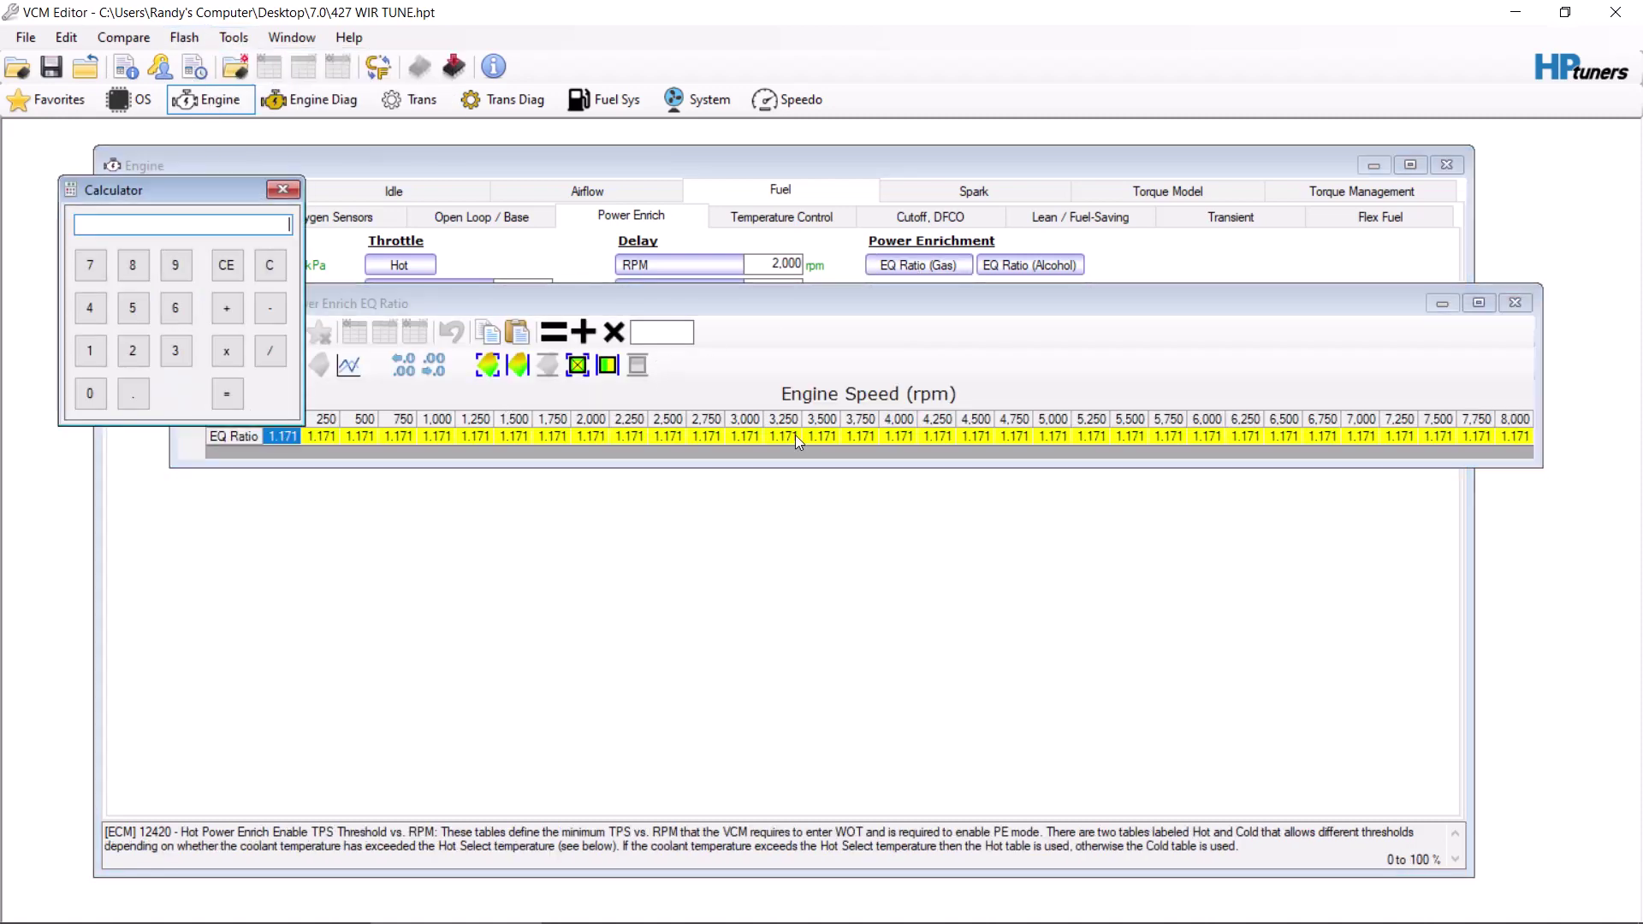
left_click(90, 350)
left_click(90, 312)
left_click(134, 394)
left_click(91, 267)
left_click(269, 351)
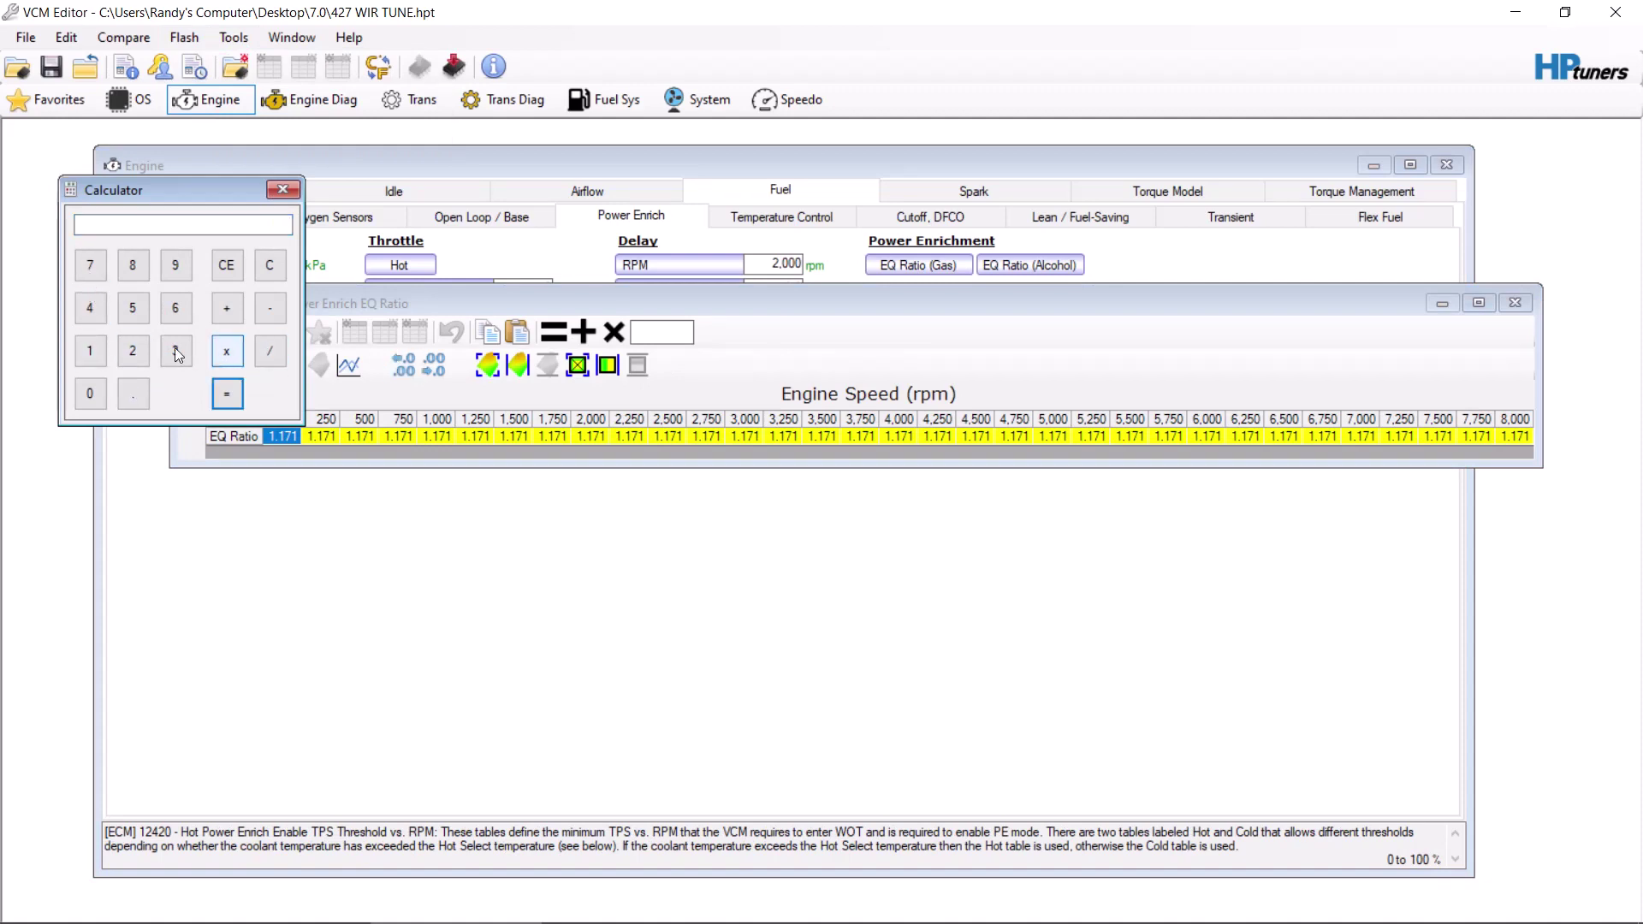
left_click(90, 351)
left_click(94, 272)
left_click(90, 353)
left_click(90, 353)
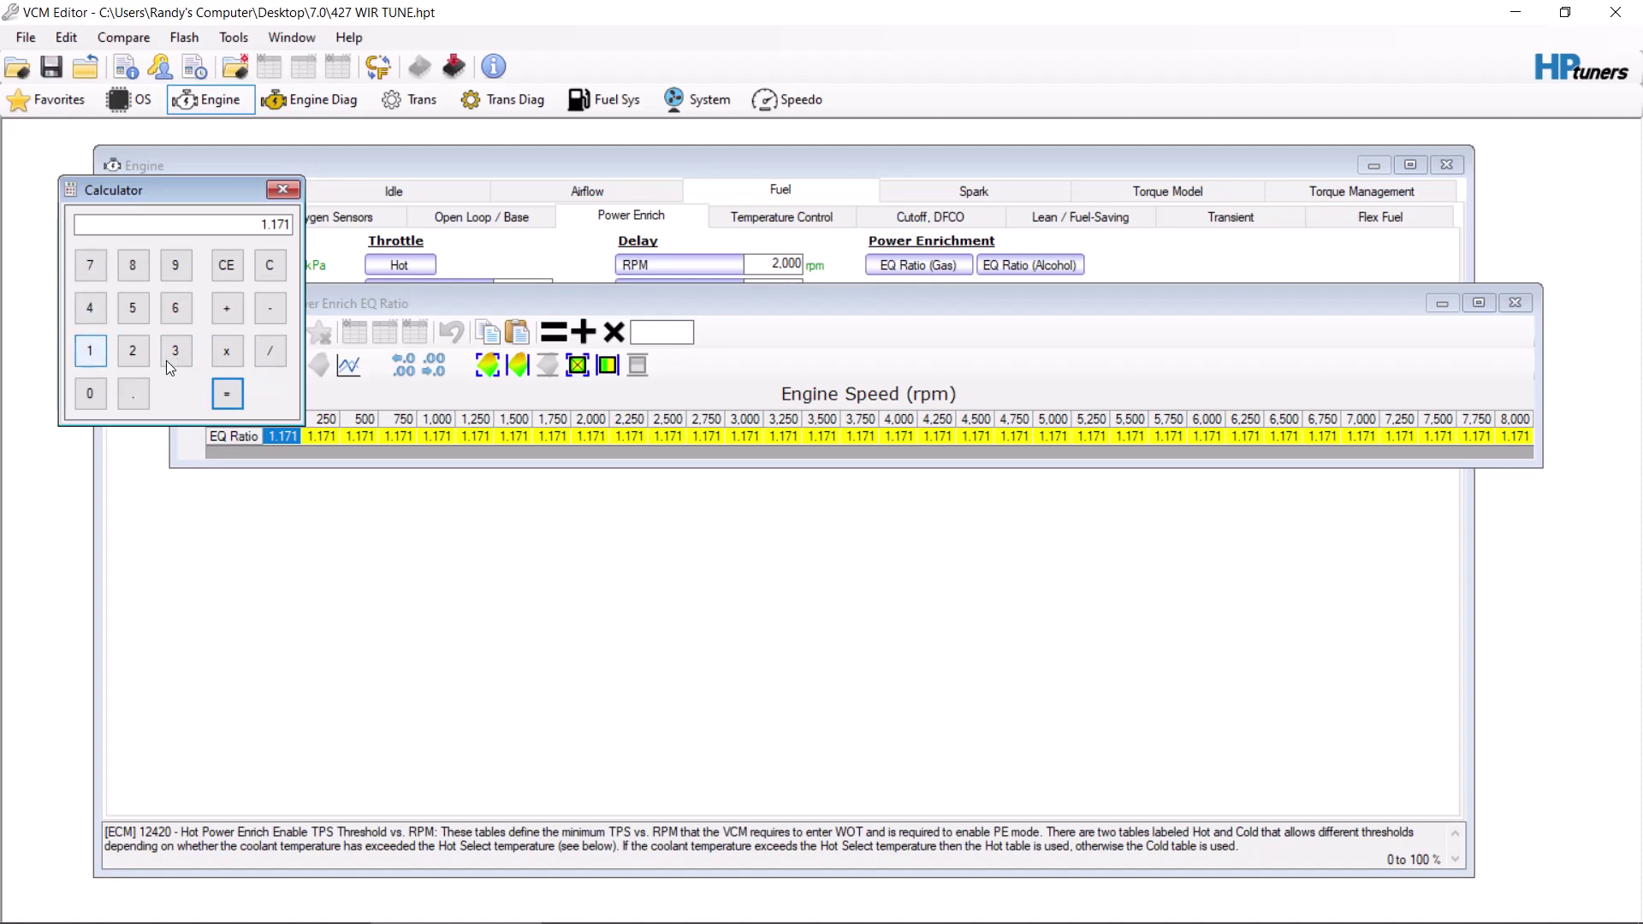
left_click(233, 395)
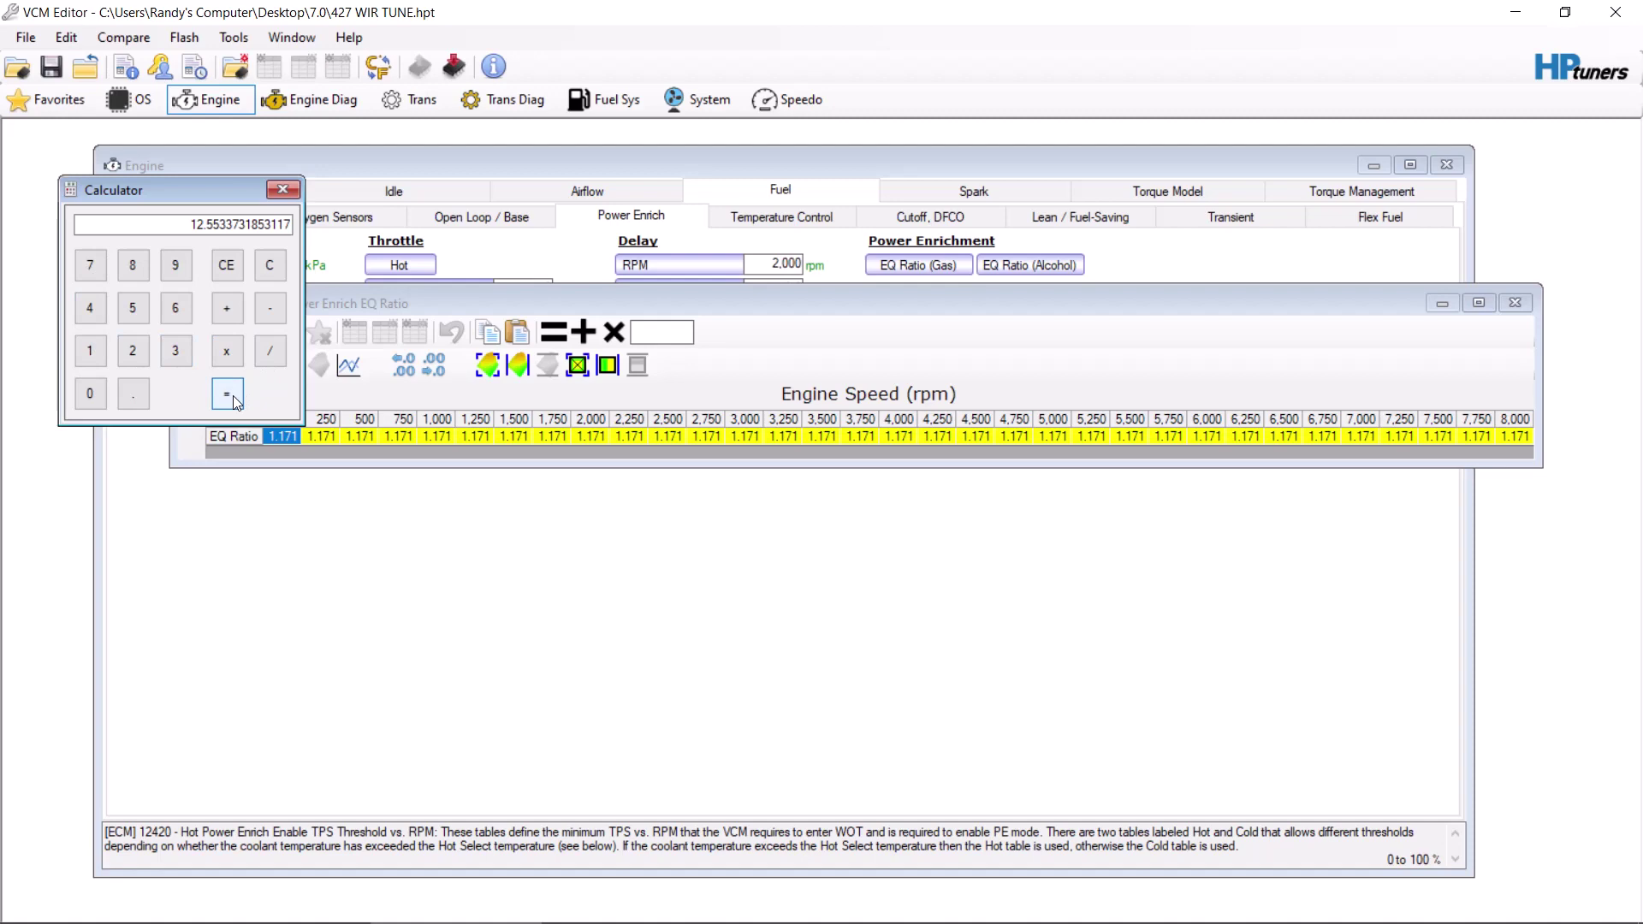
left_click(286, 202)
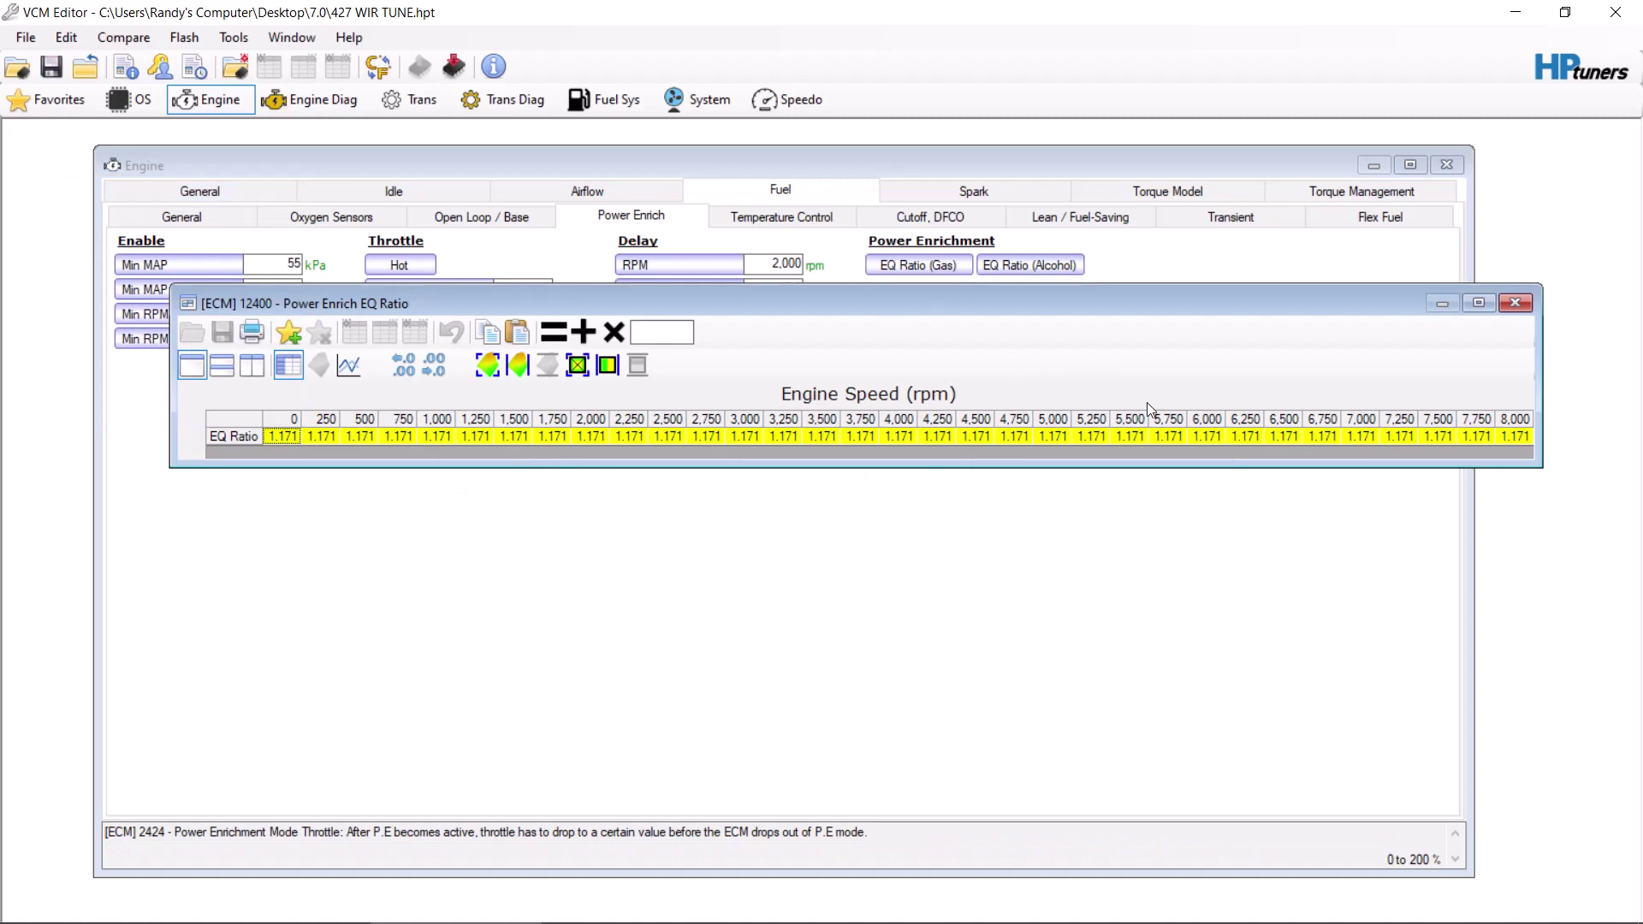
- Close the EQ Ratio table and set Delay RPM to 1,200 and Speed Bypass to 200.0 mph
left_click(1514, 303)
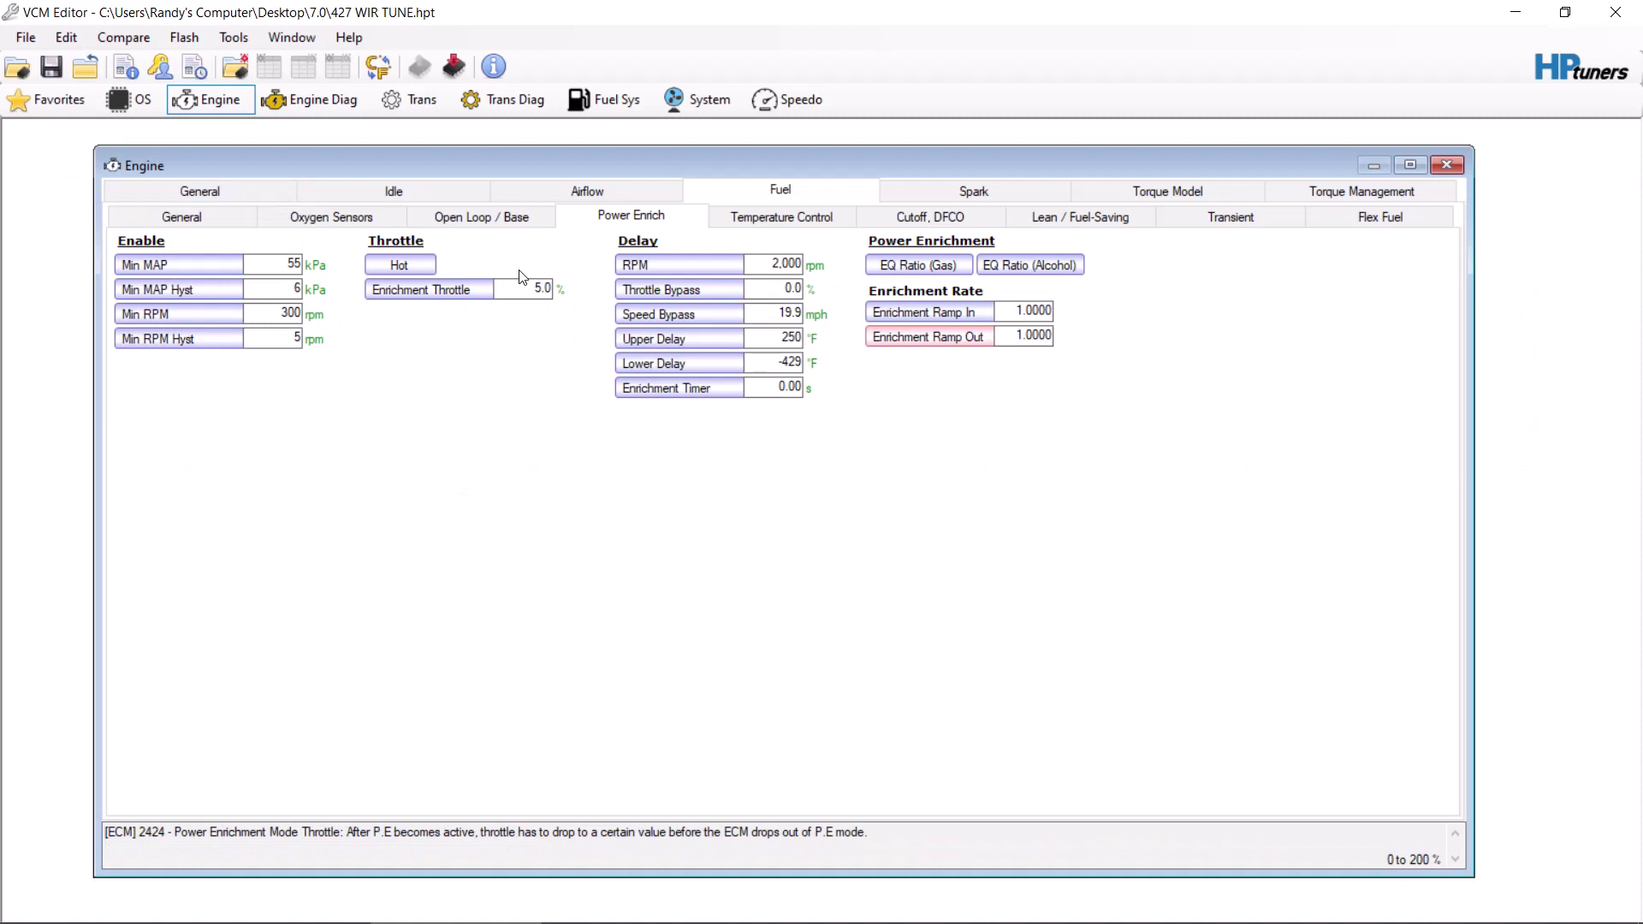
key("Tab")
type("1200")
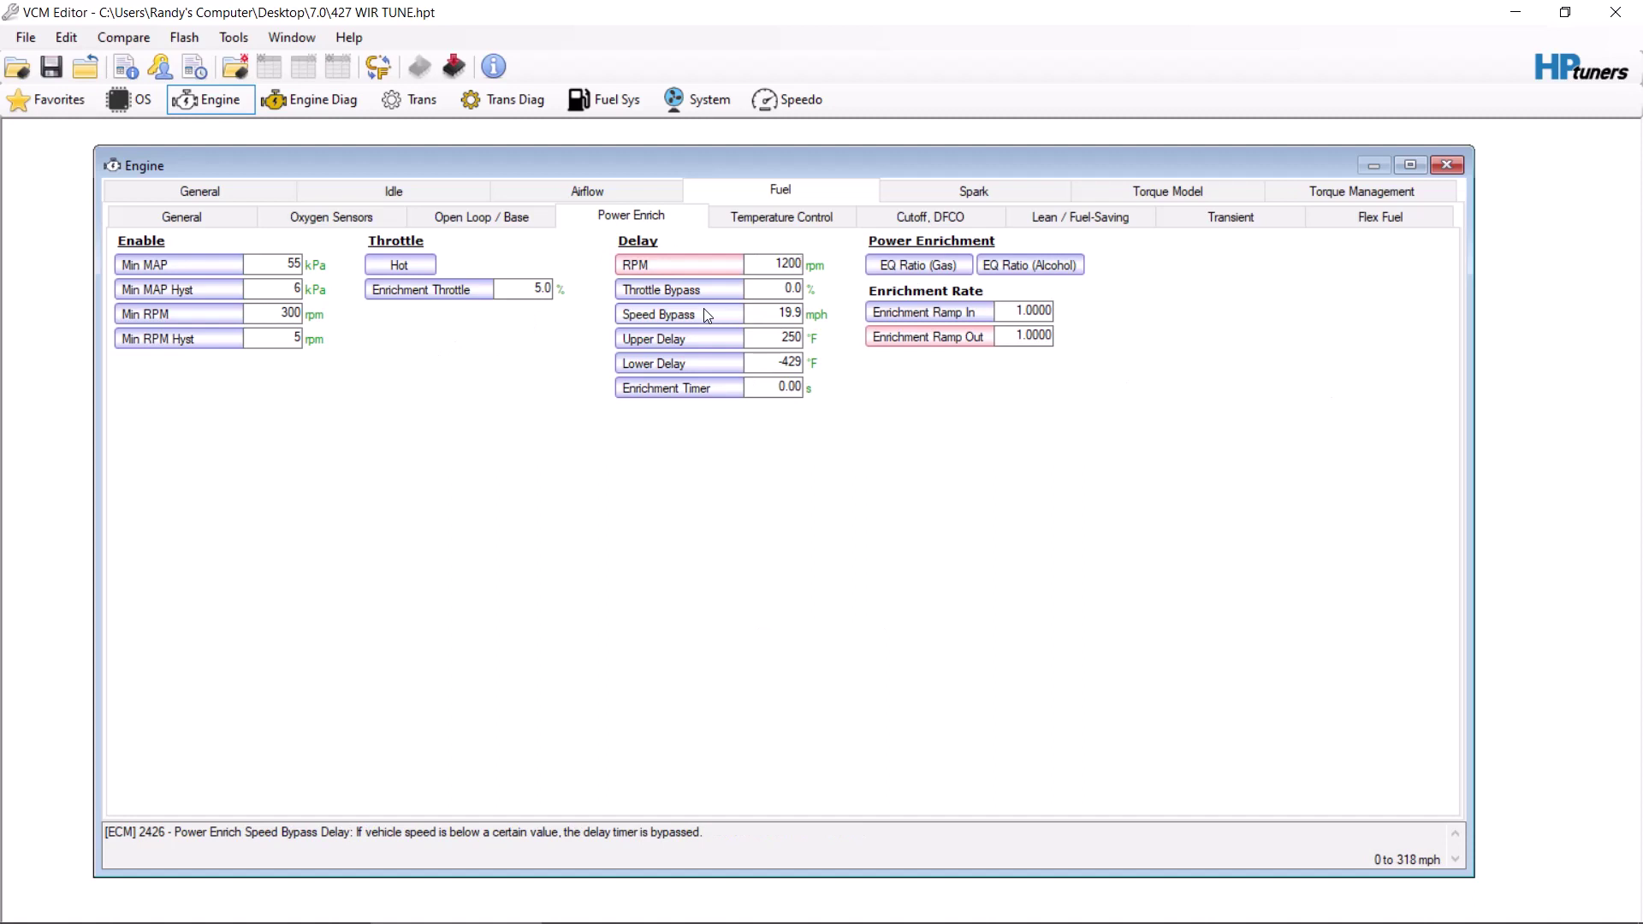
left_click(753, 313)
type("200")
left_click(764, 338)
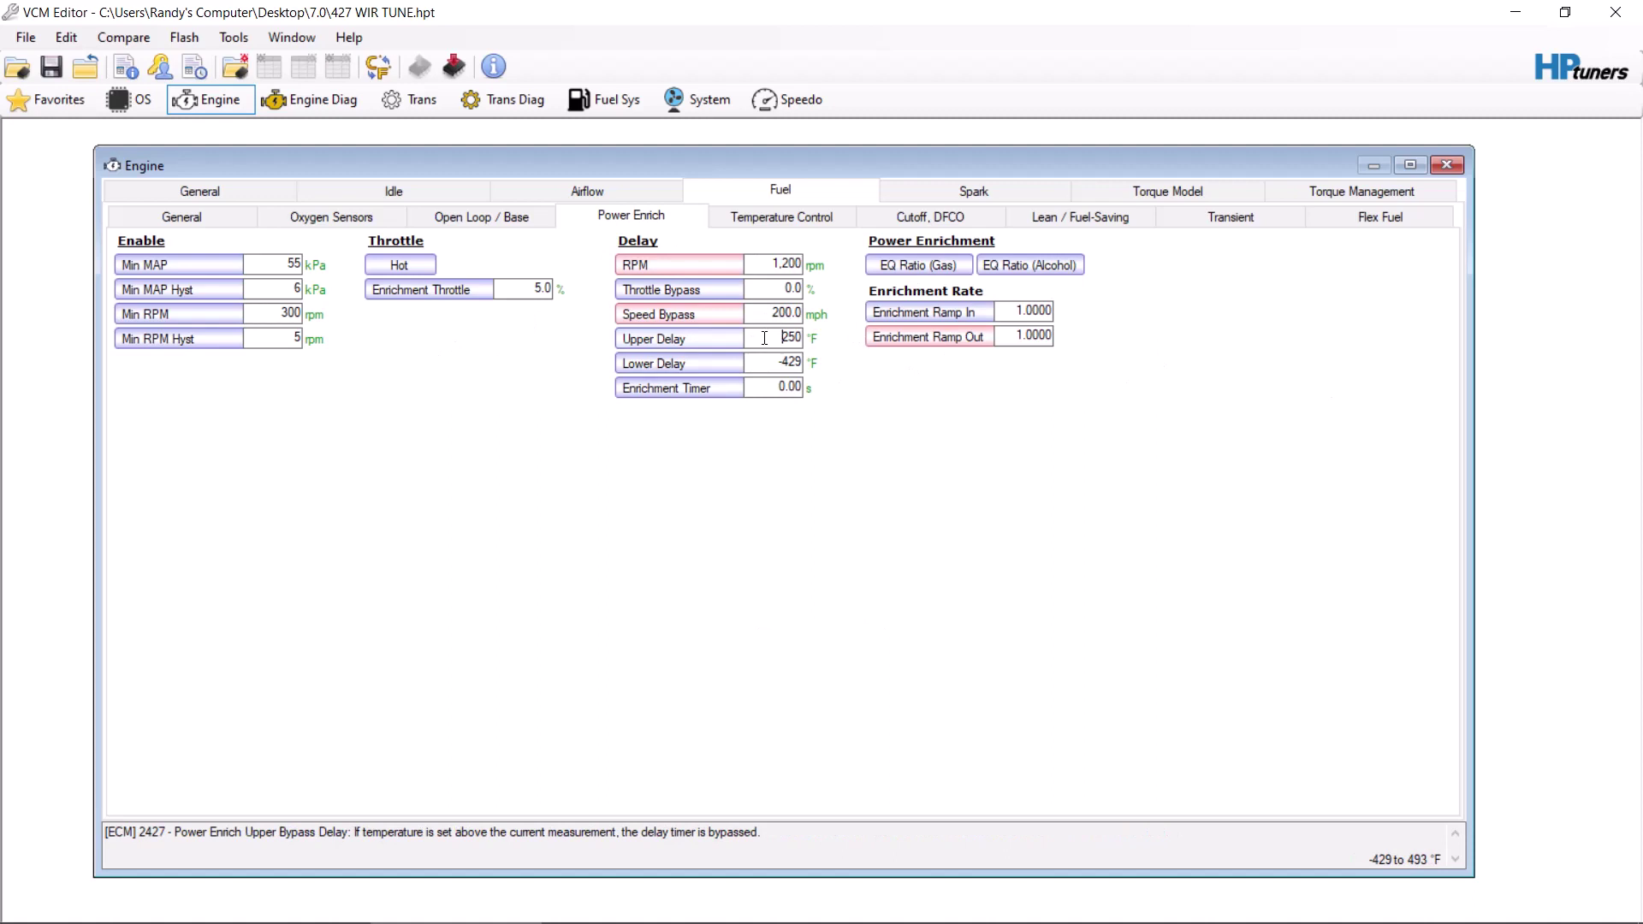
- Set Upper Delay to -50 °F and Lower Delay to 250 °F
double_click(791, 337)
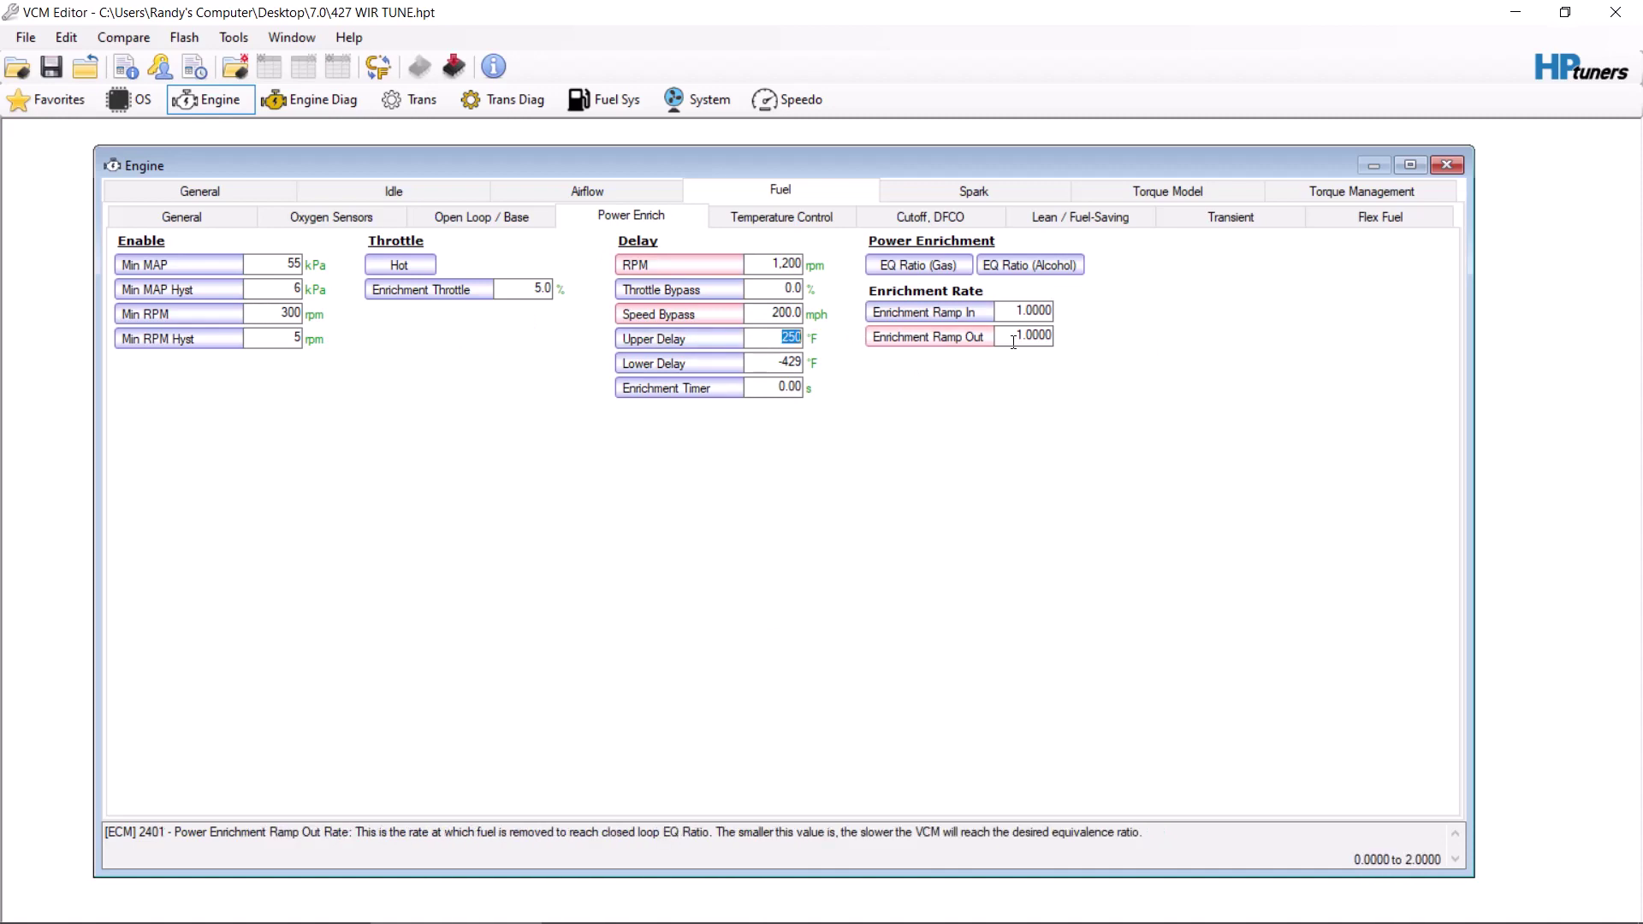
type("0")
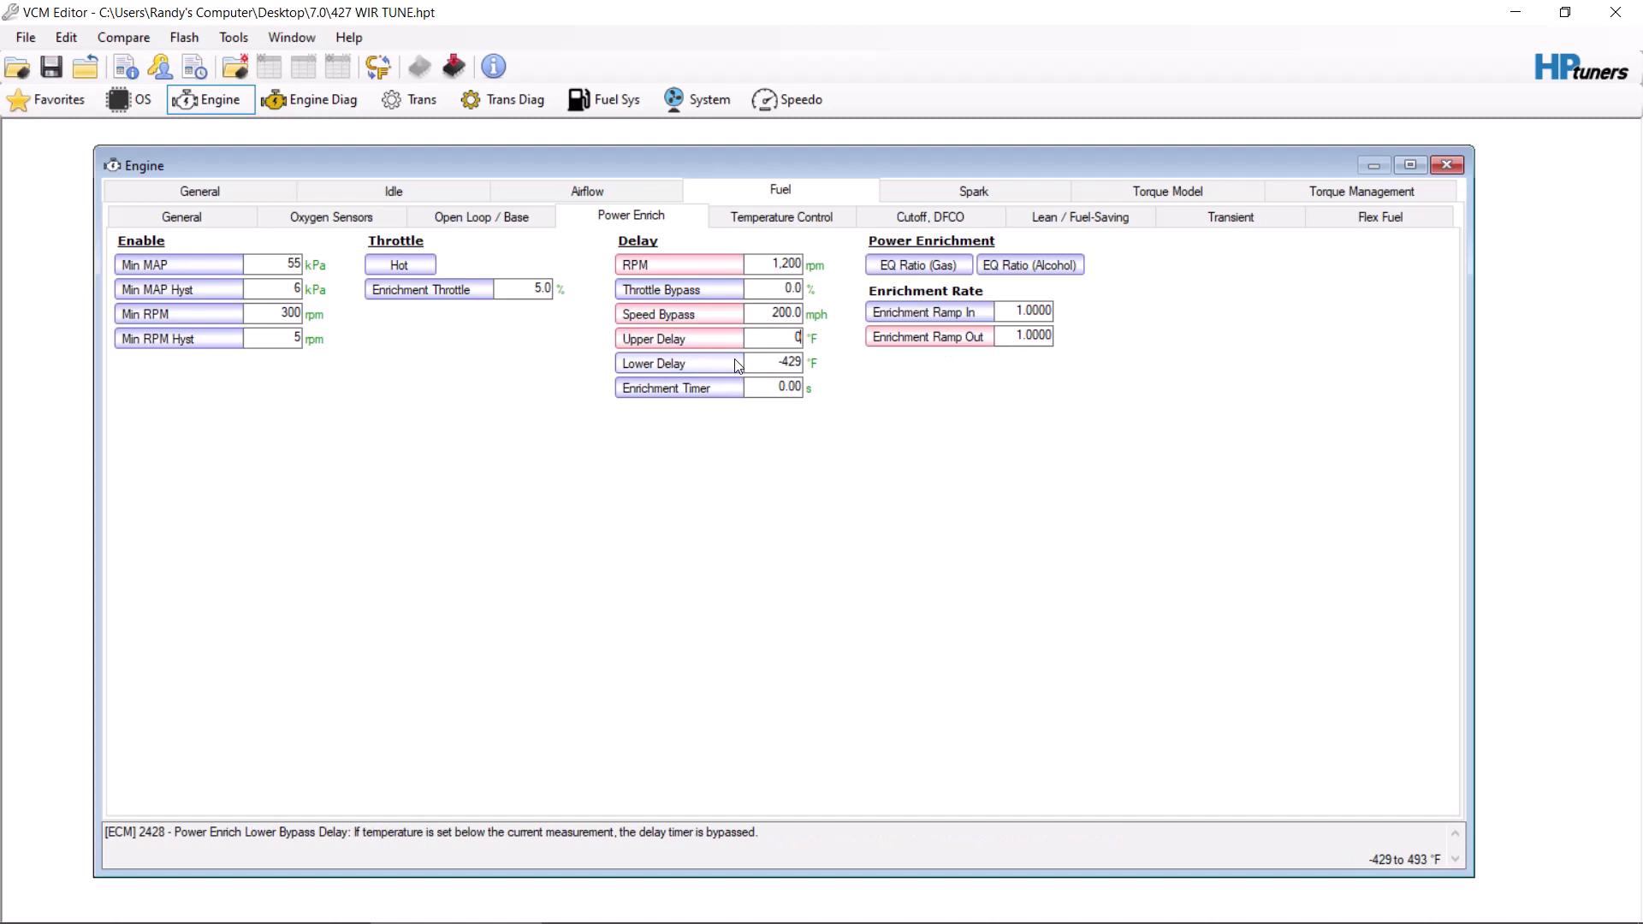
key("Return")
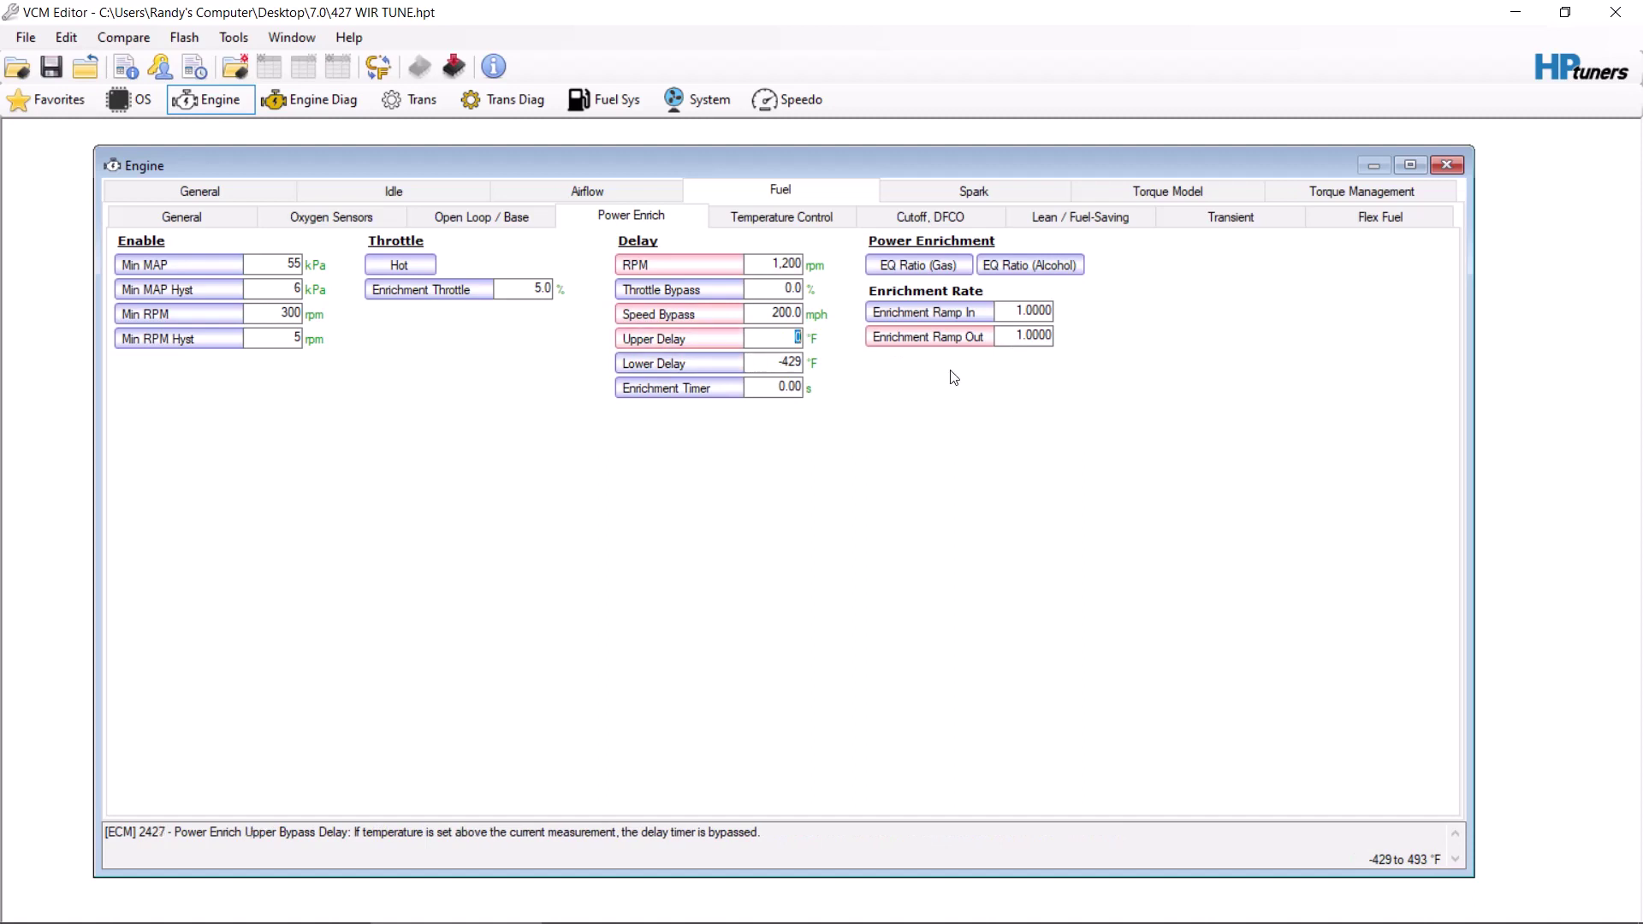
key("BackSpace")
type("-50")
key("Tab")
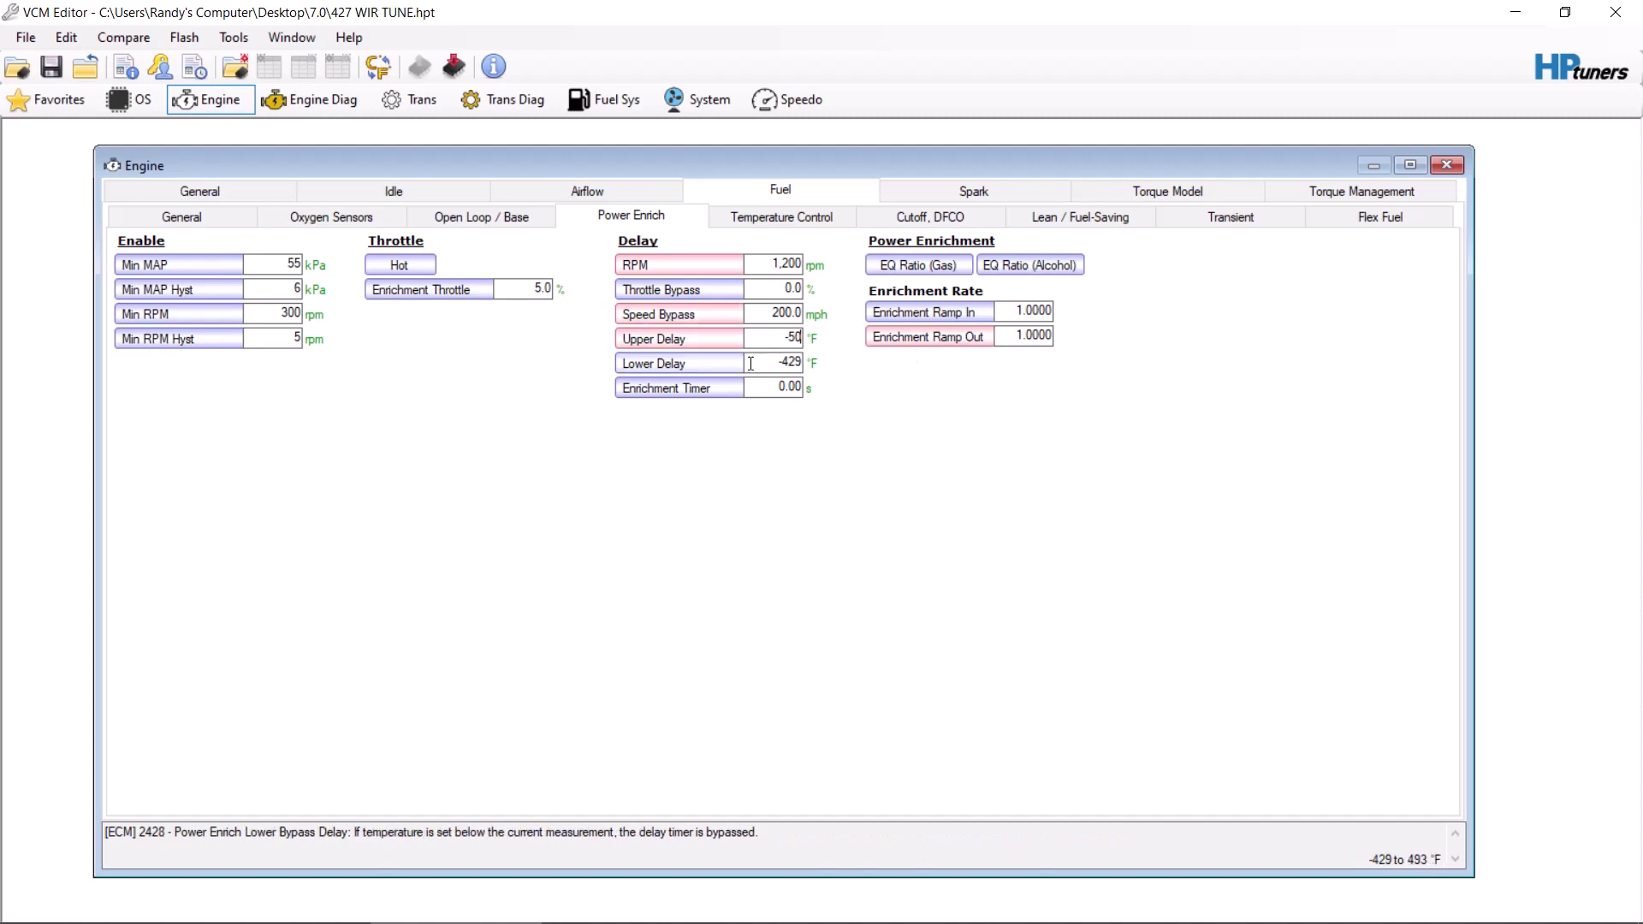
type("250")
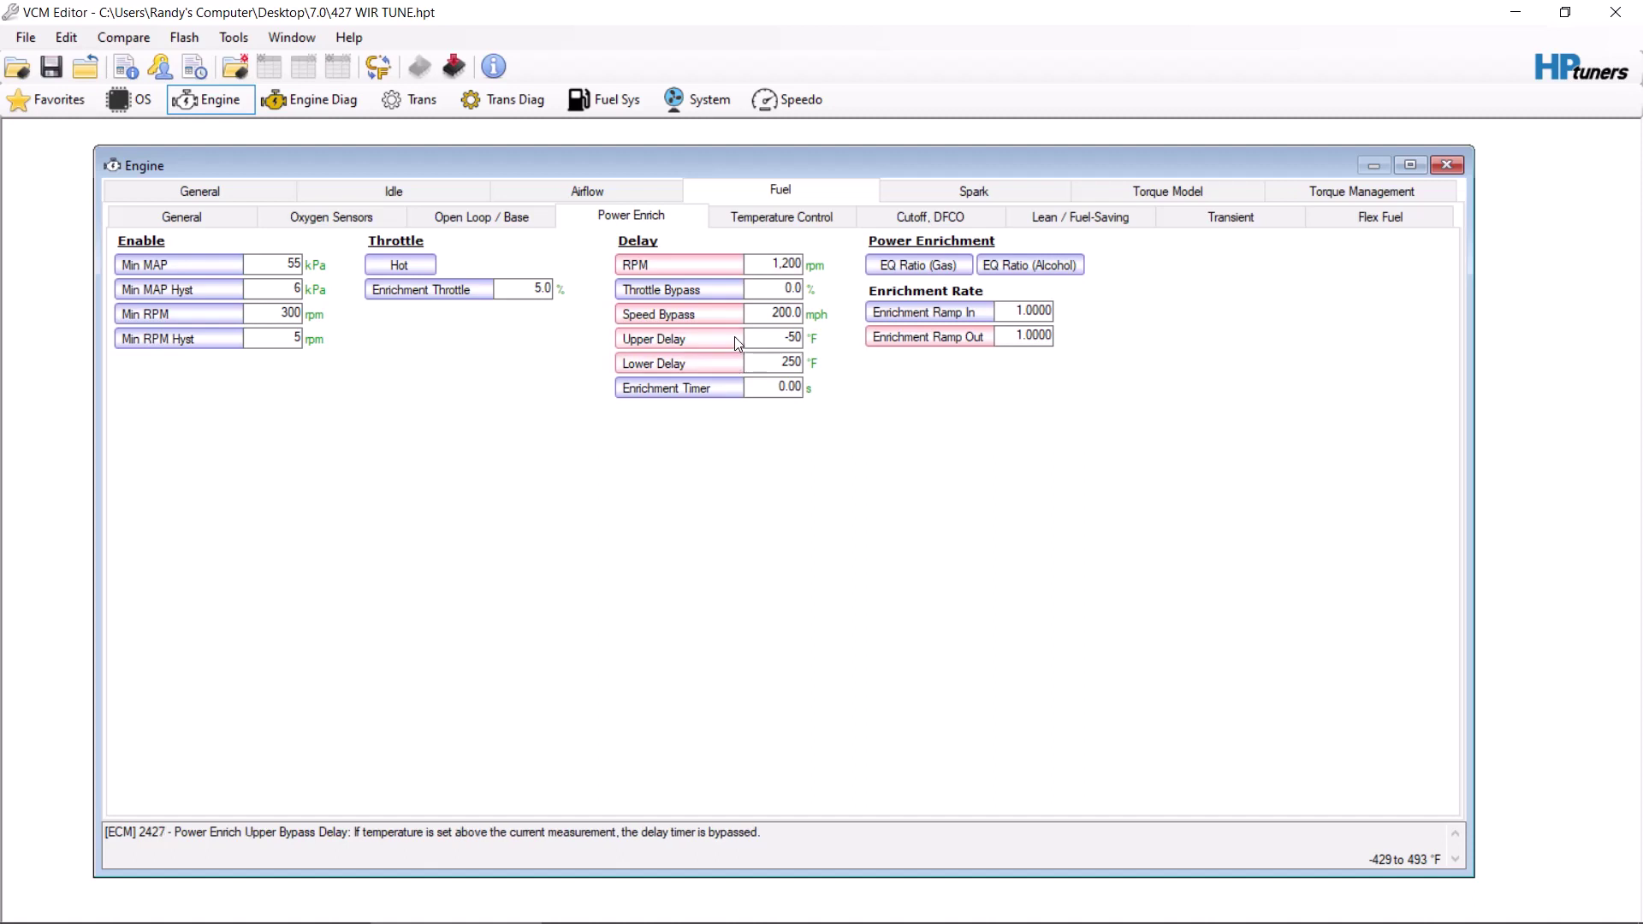
- Review the Hot enable TPS threshold vs RPM table and gas EQ Ratio table, closing each afterward
left_click(417, 270)
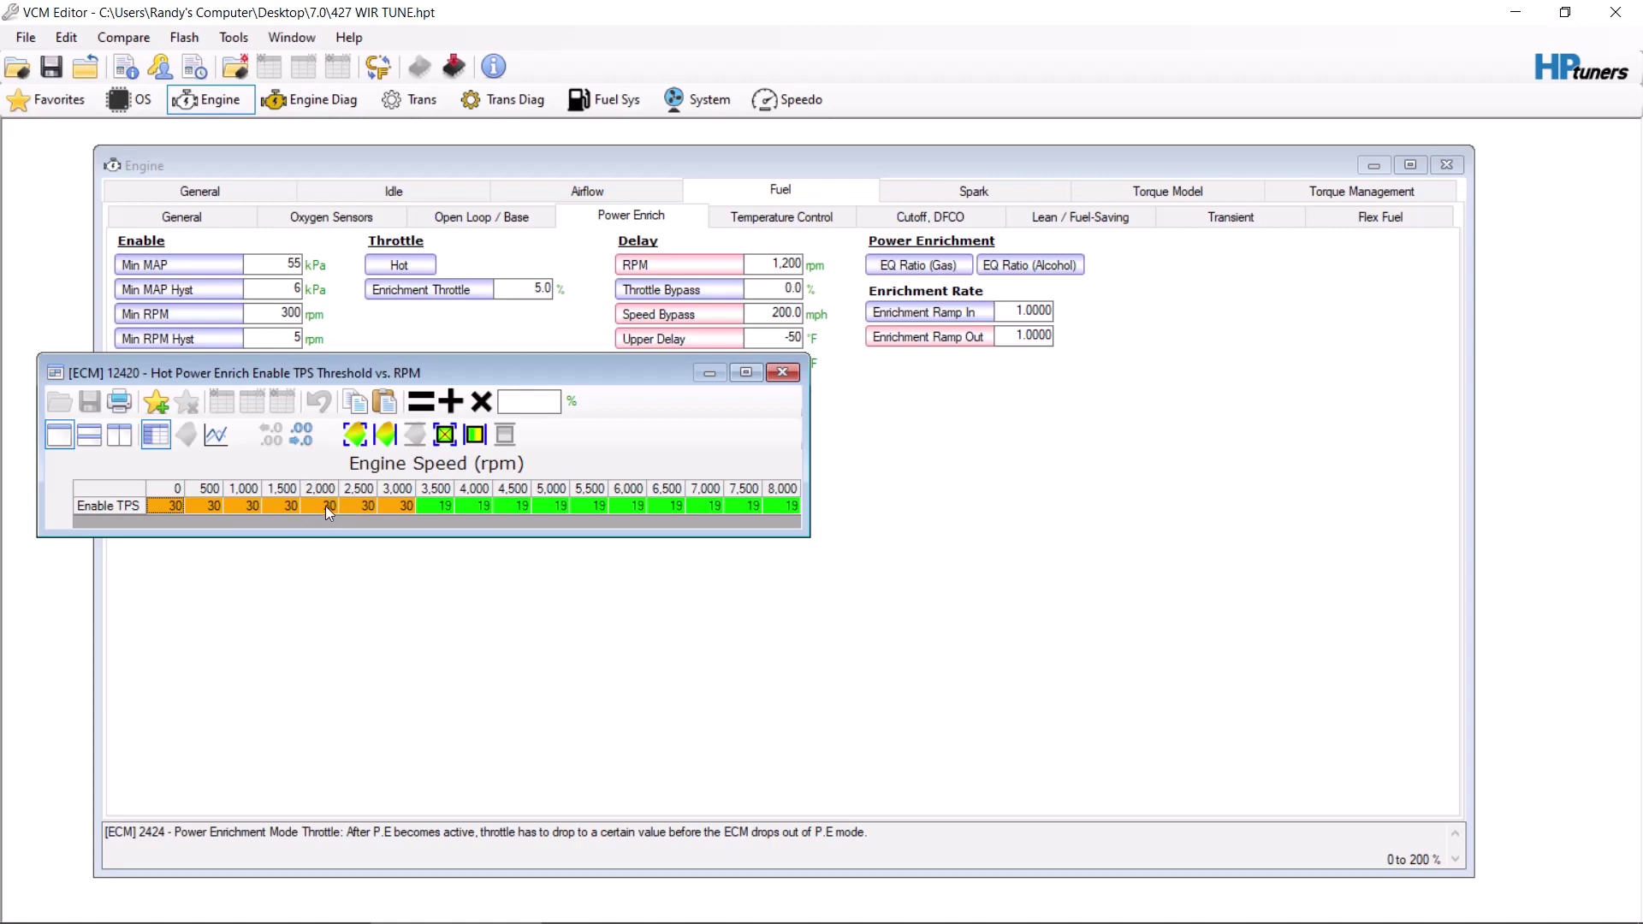
left_click(782, 372)
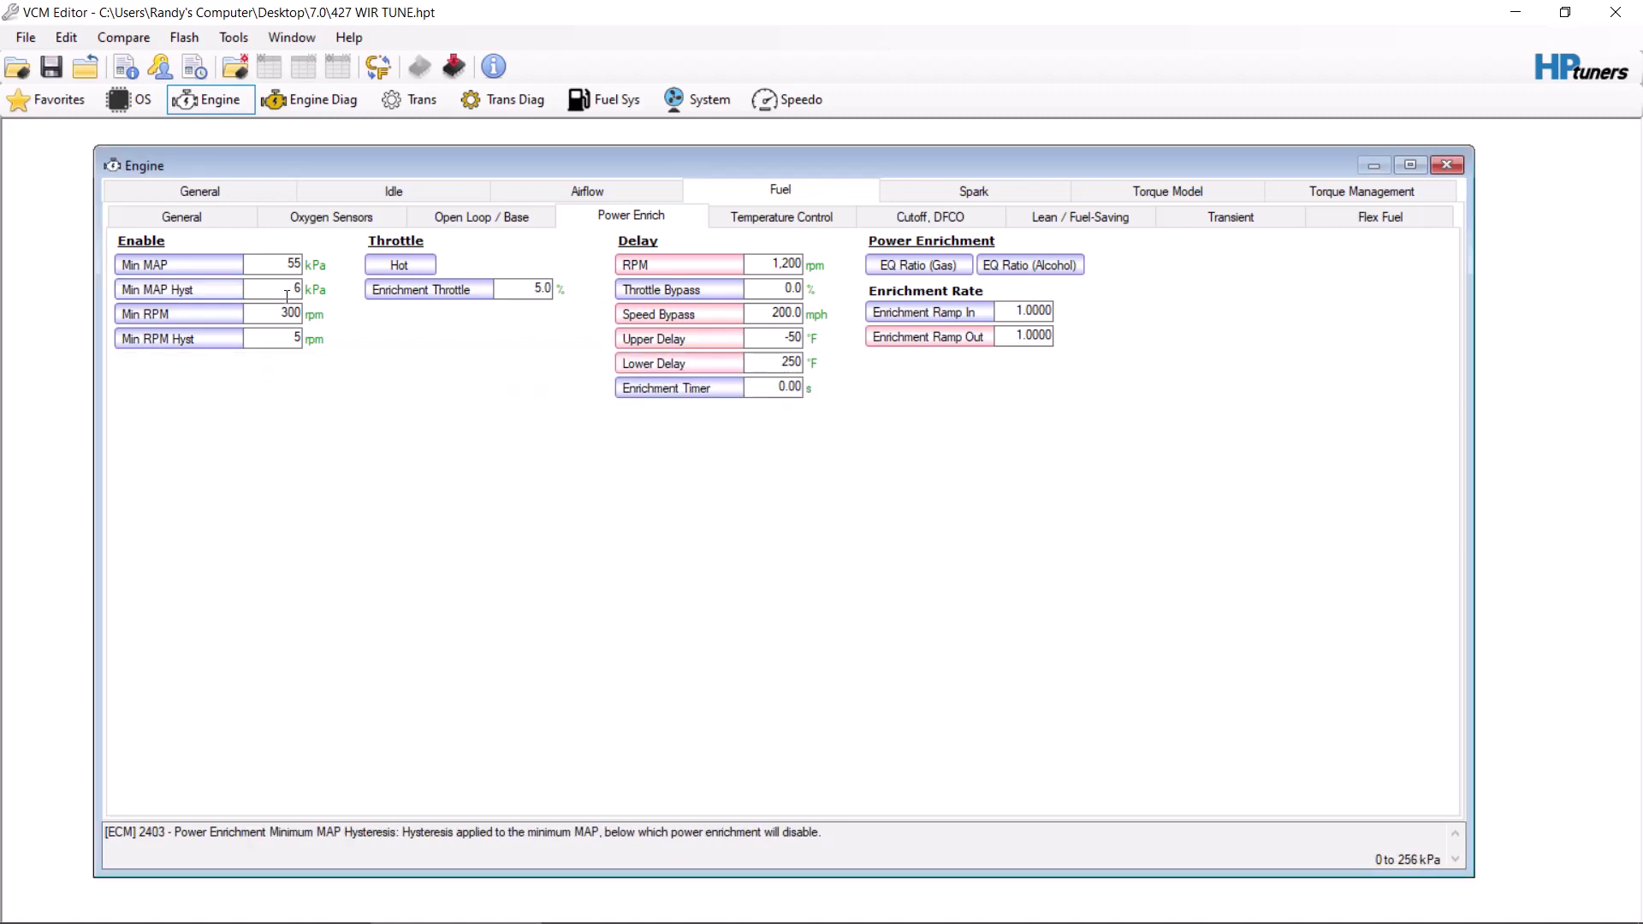
left_click(955, 270)
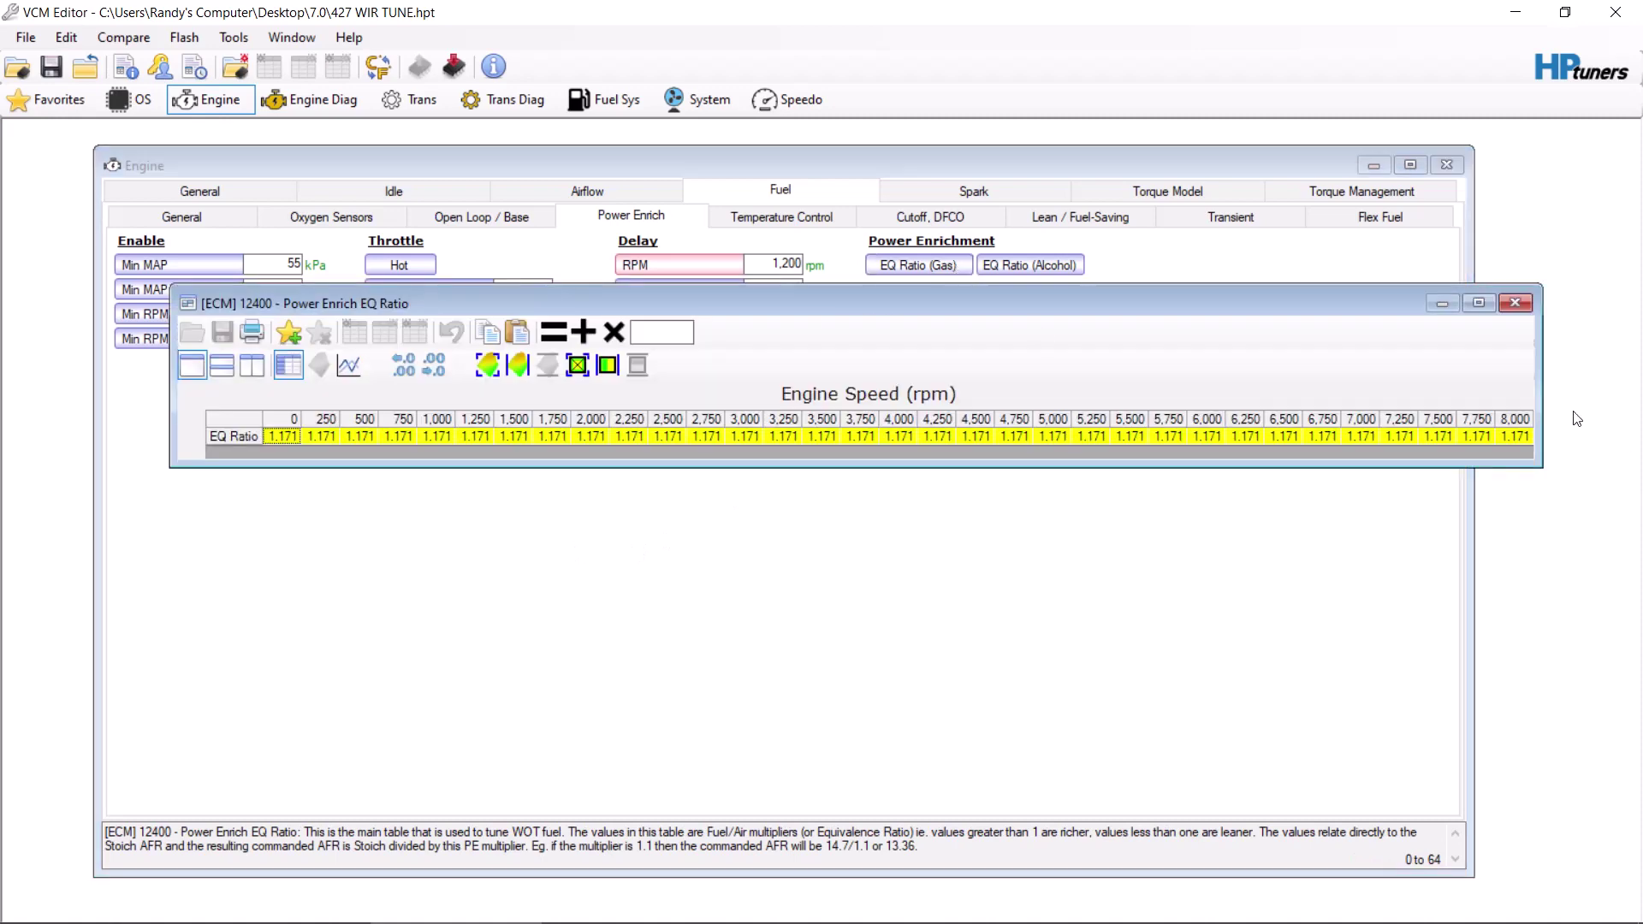
left_click(1516, 299)
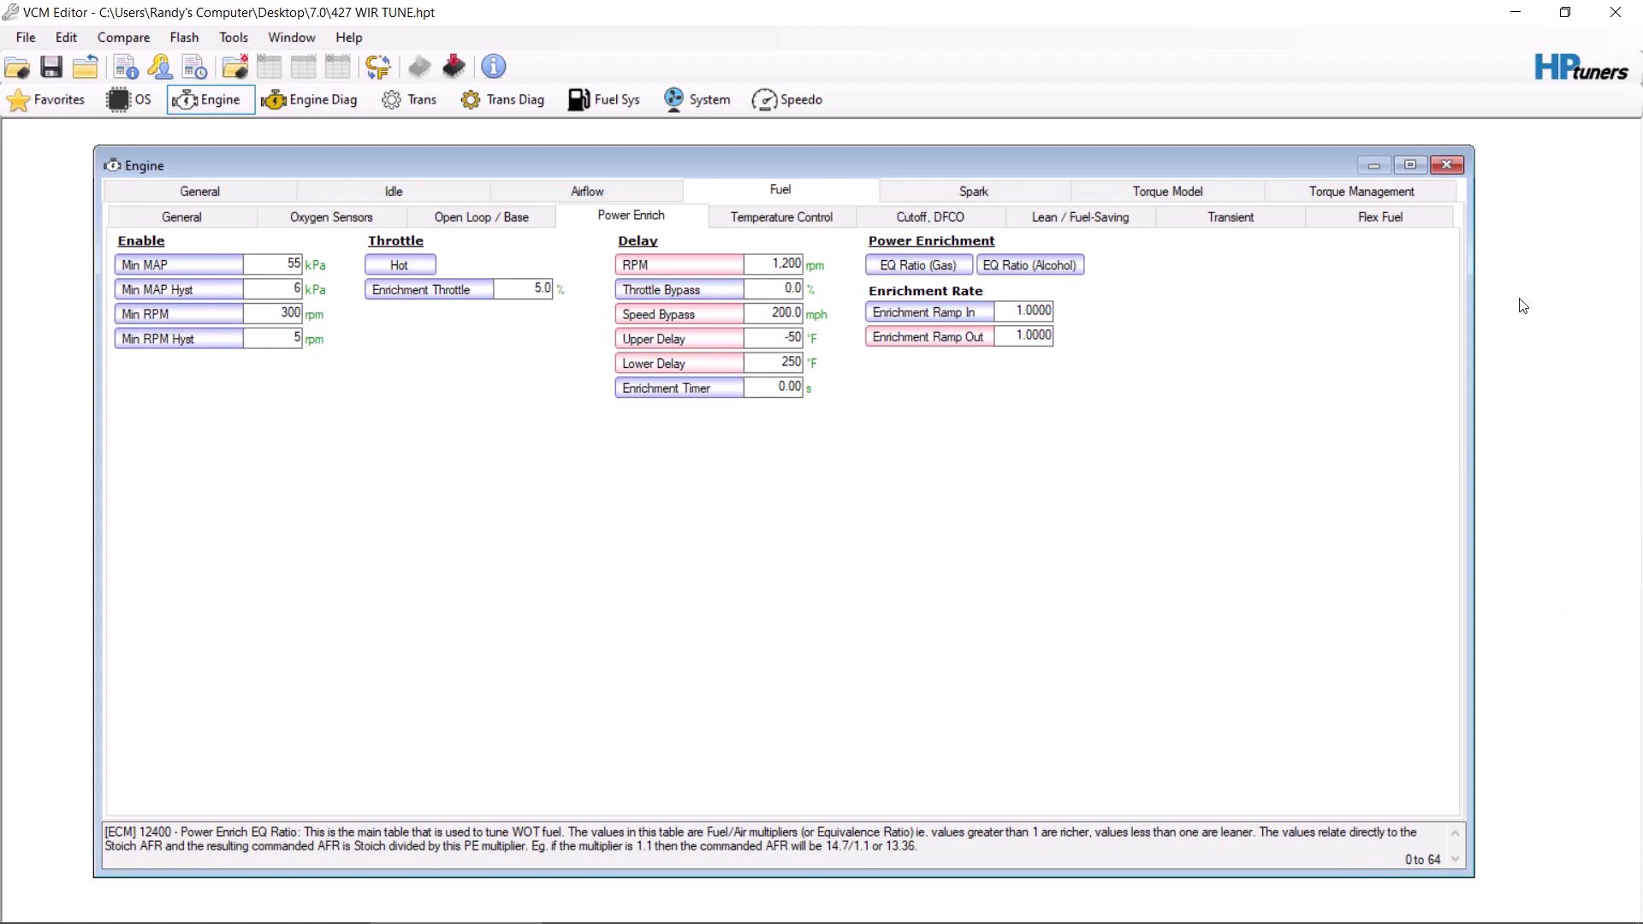
- Save the 427 tune, then open the 06 cobalt ss e85 2.8 pulley tune from the Desktop
left_click(53, 67)
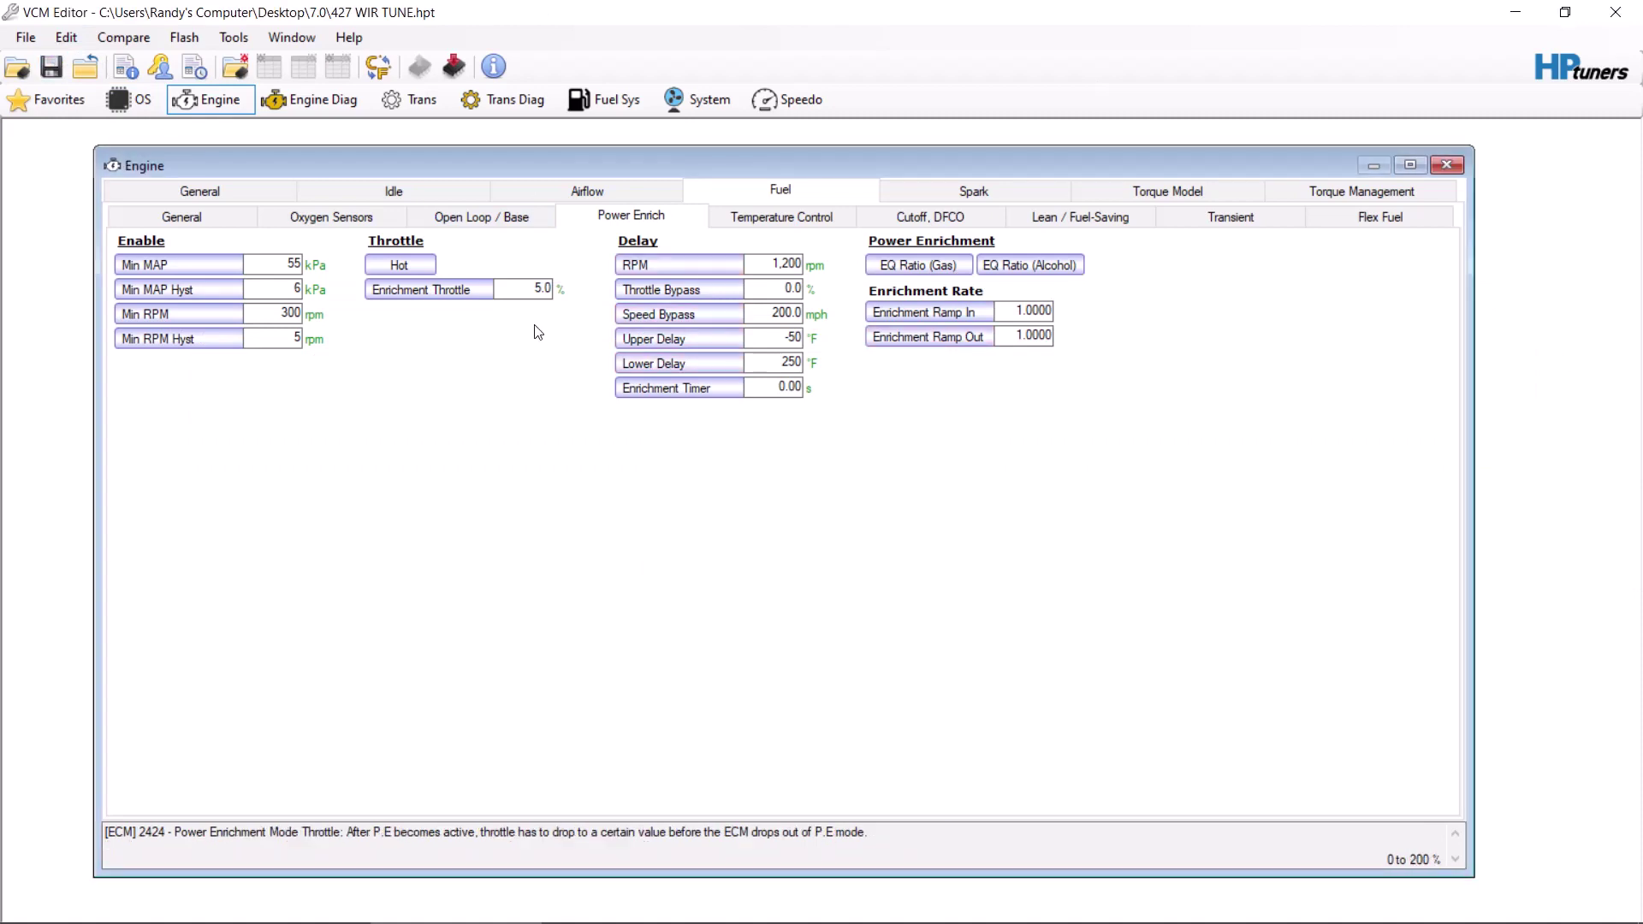
left_click(26, 38)
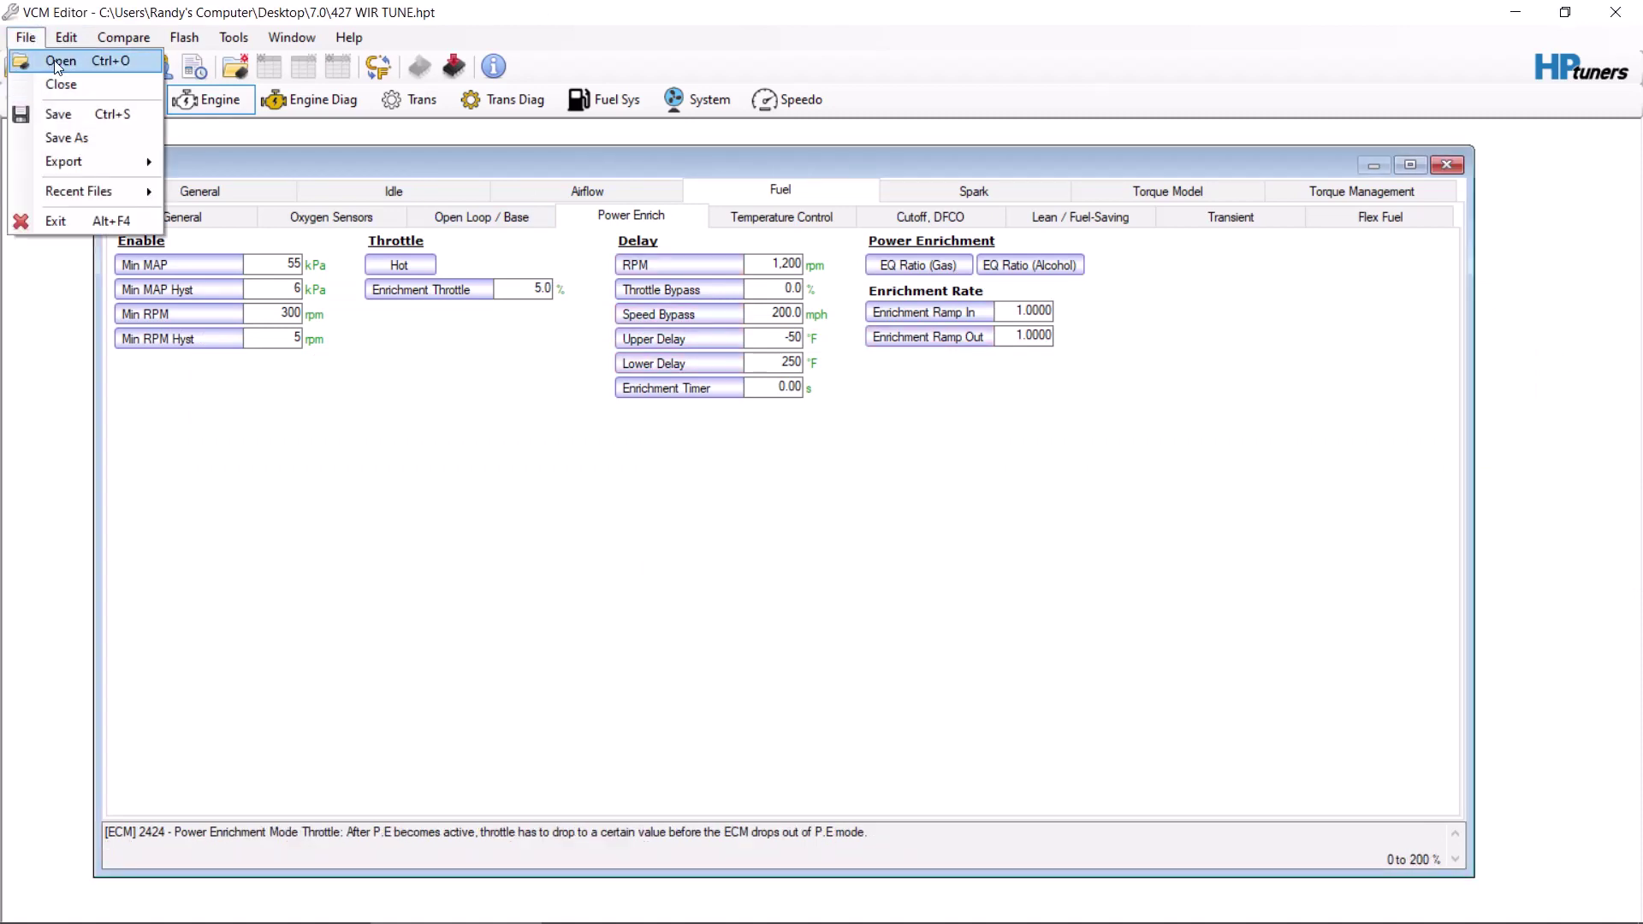
left_click(56, 62)
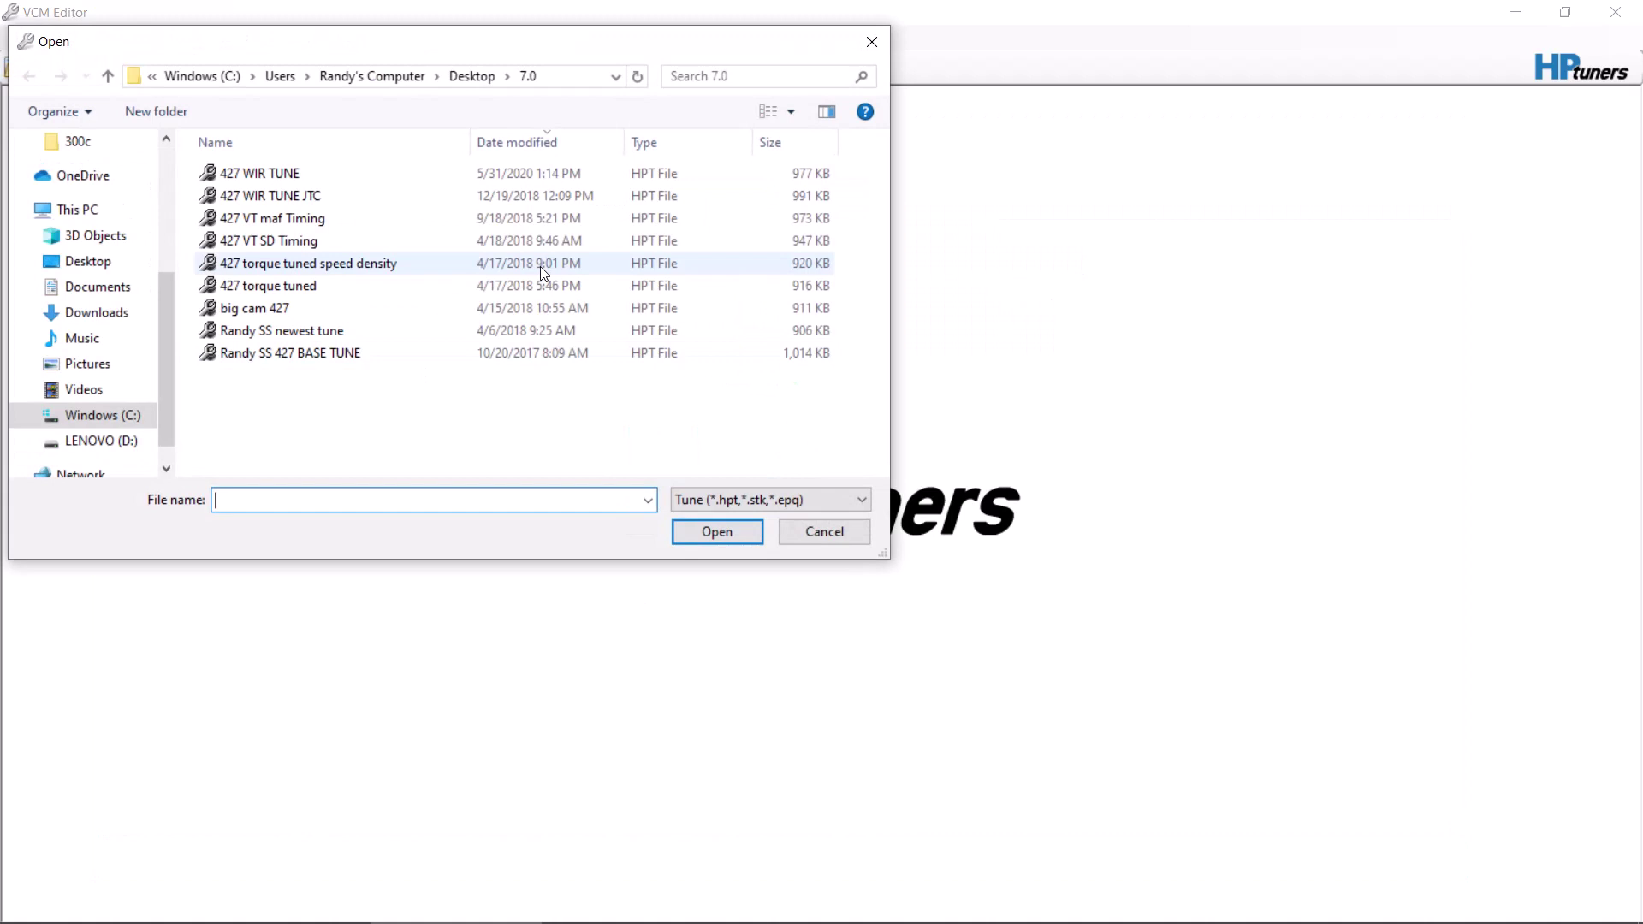
left_click(470, 78)
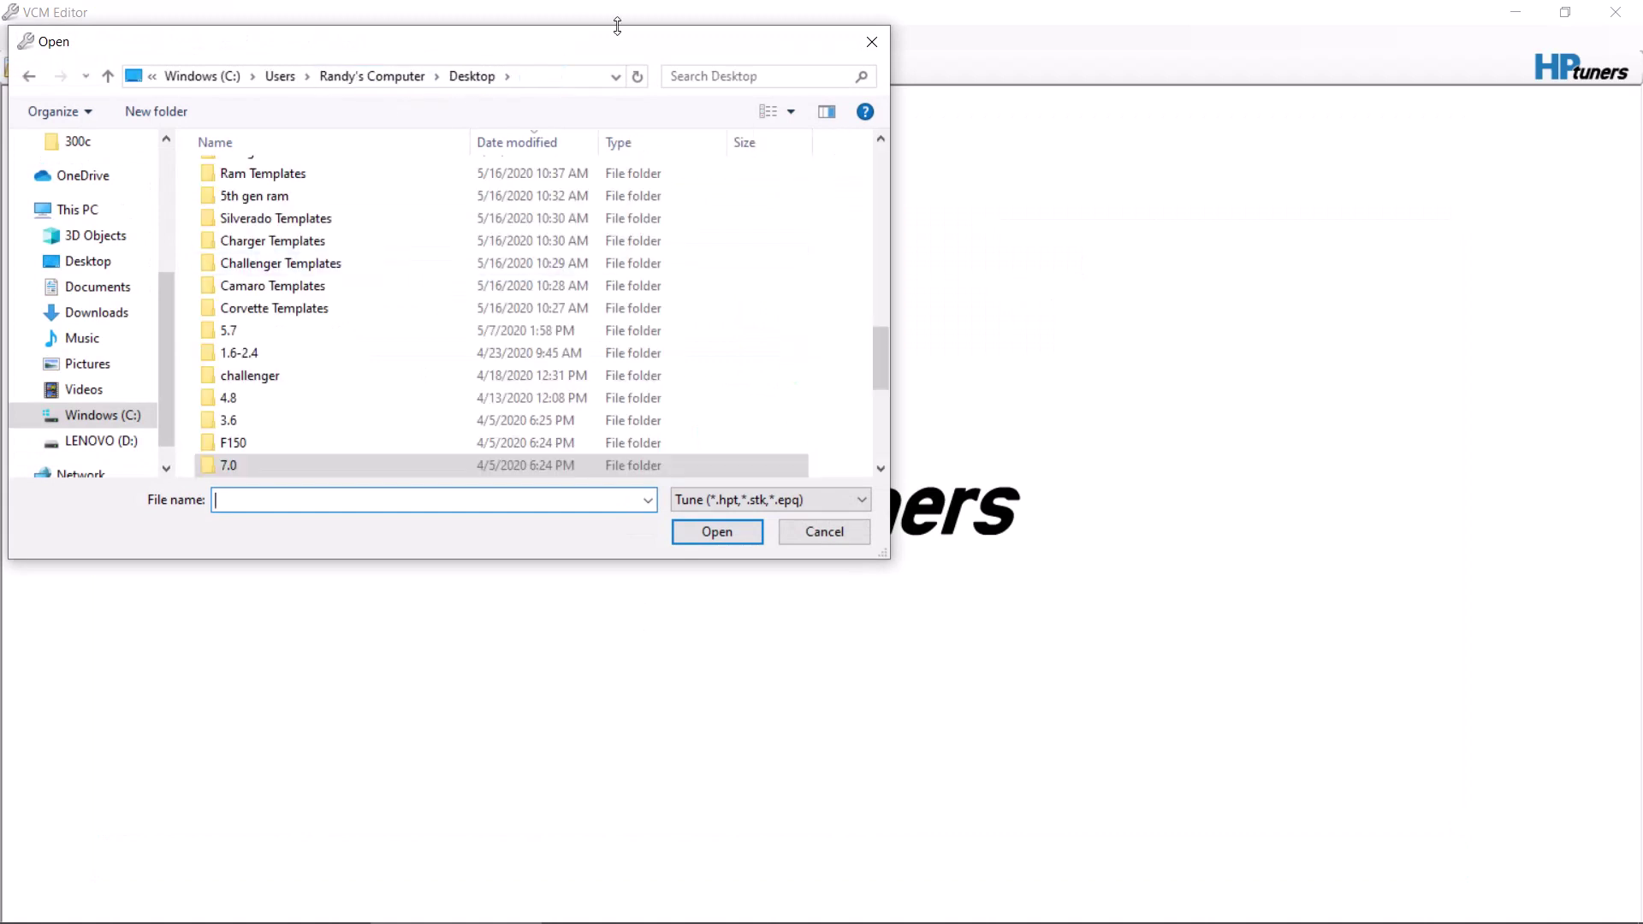
left_click_drag(881, 357, 744, 177)
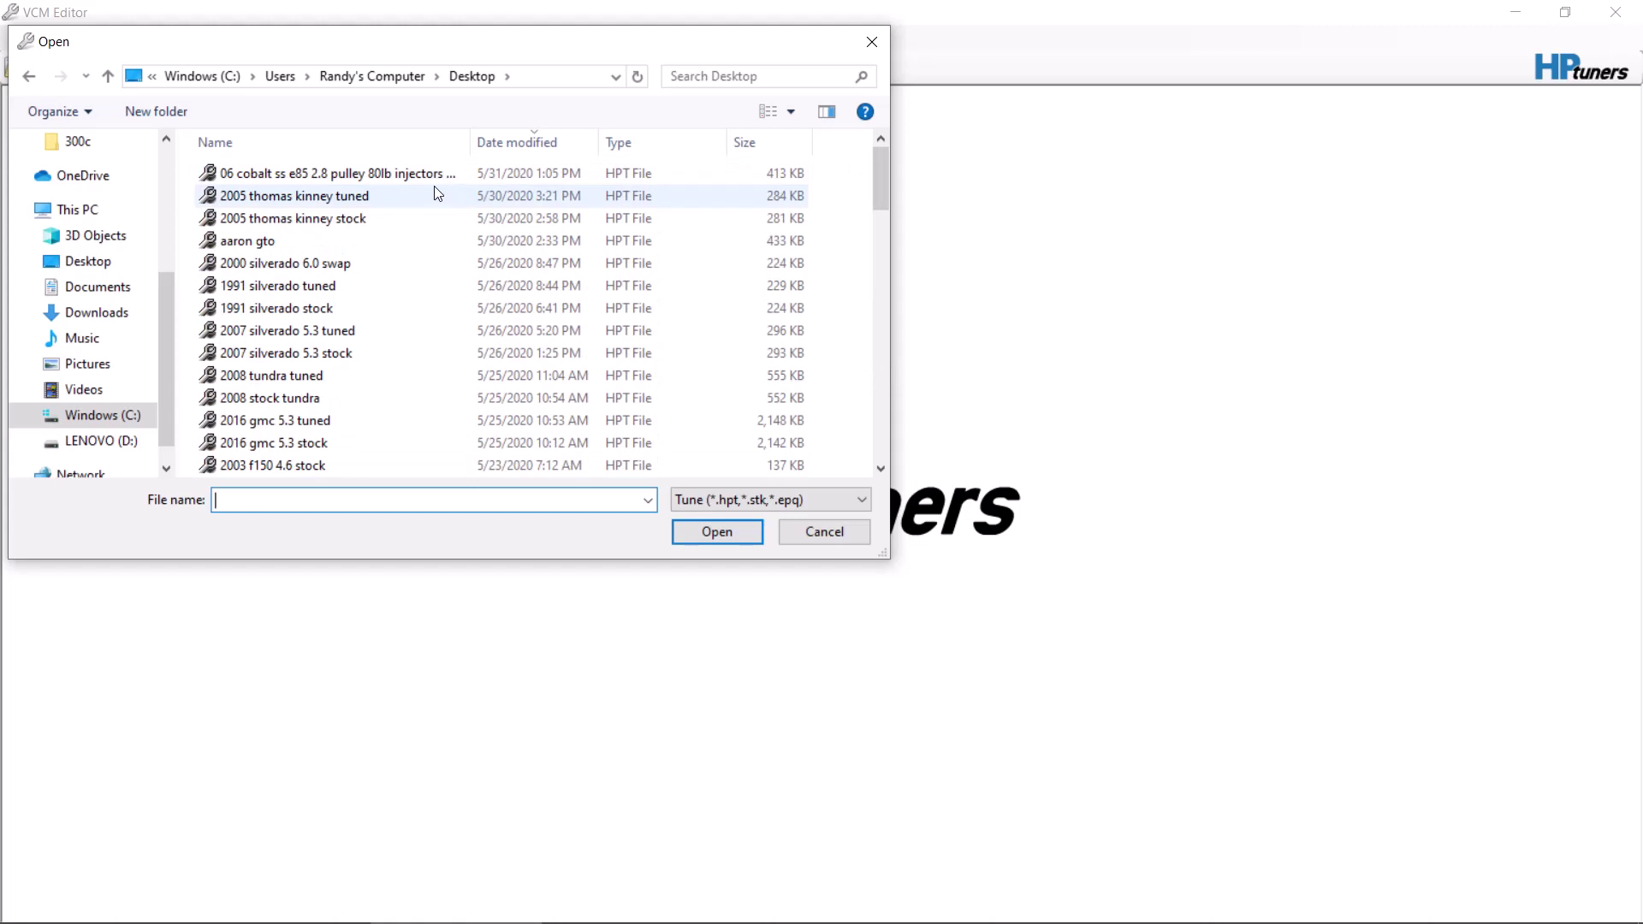
left_click(414, 173)
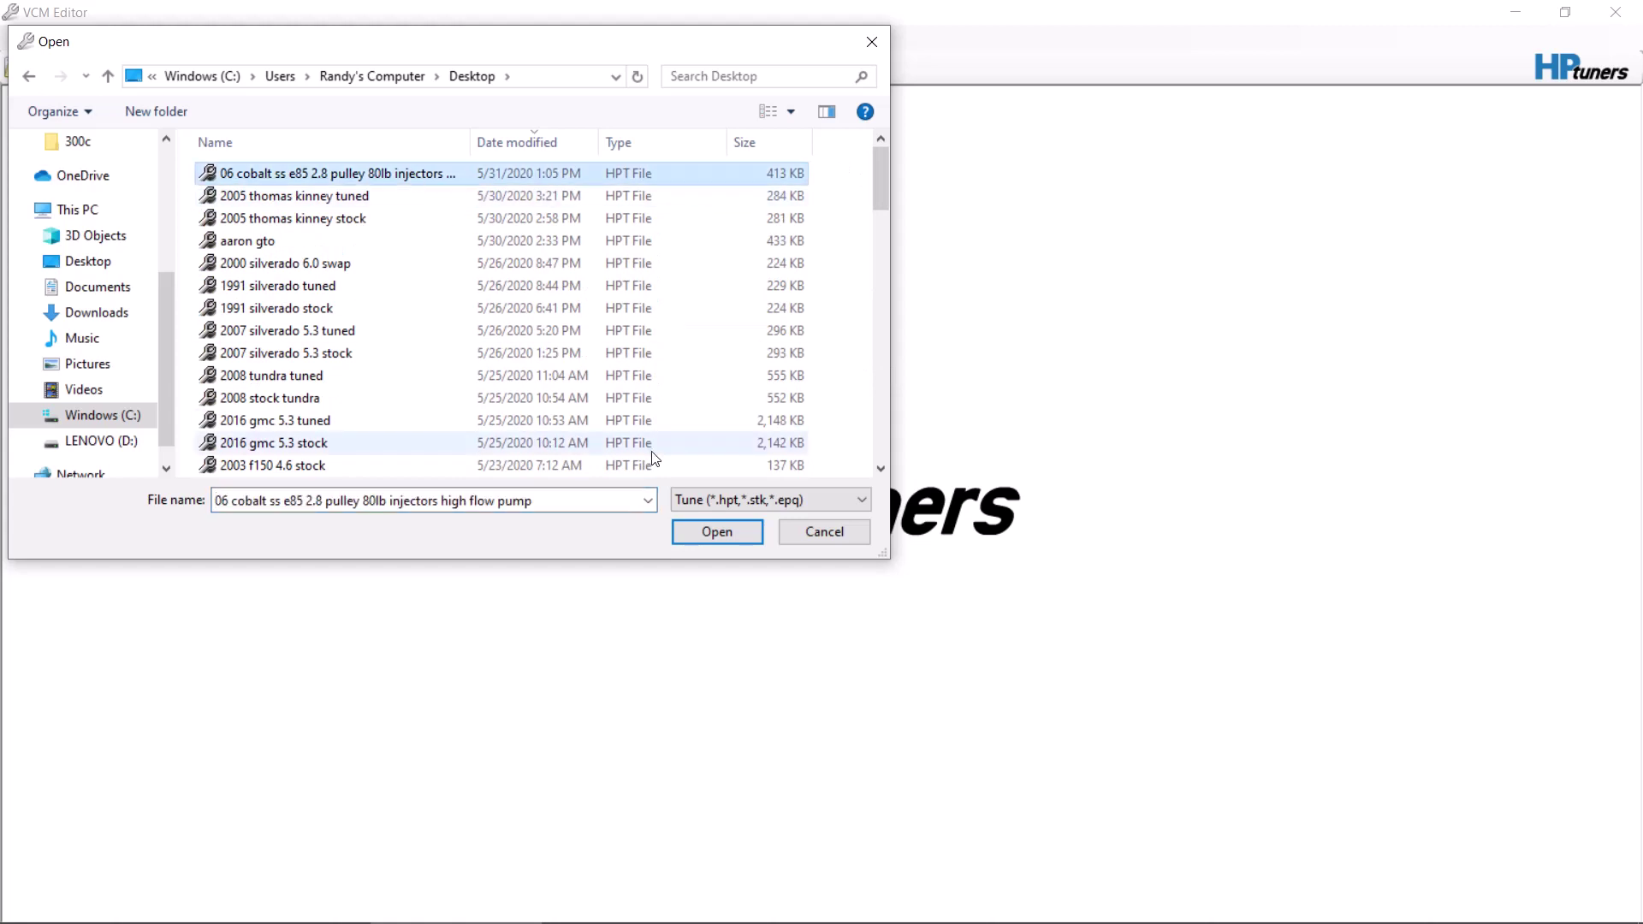
left_click(687, 530)
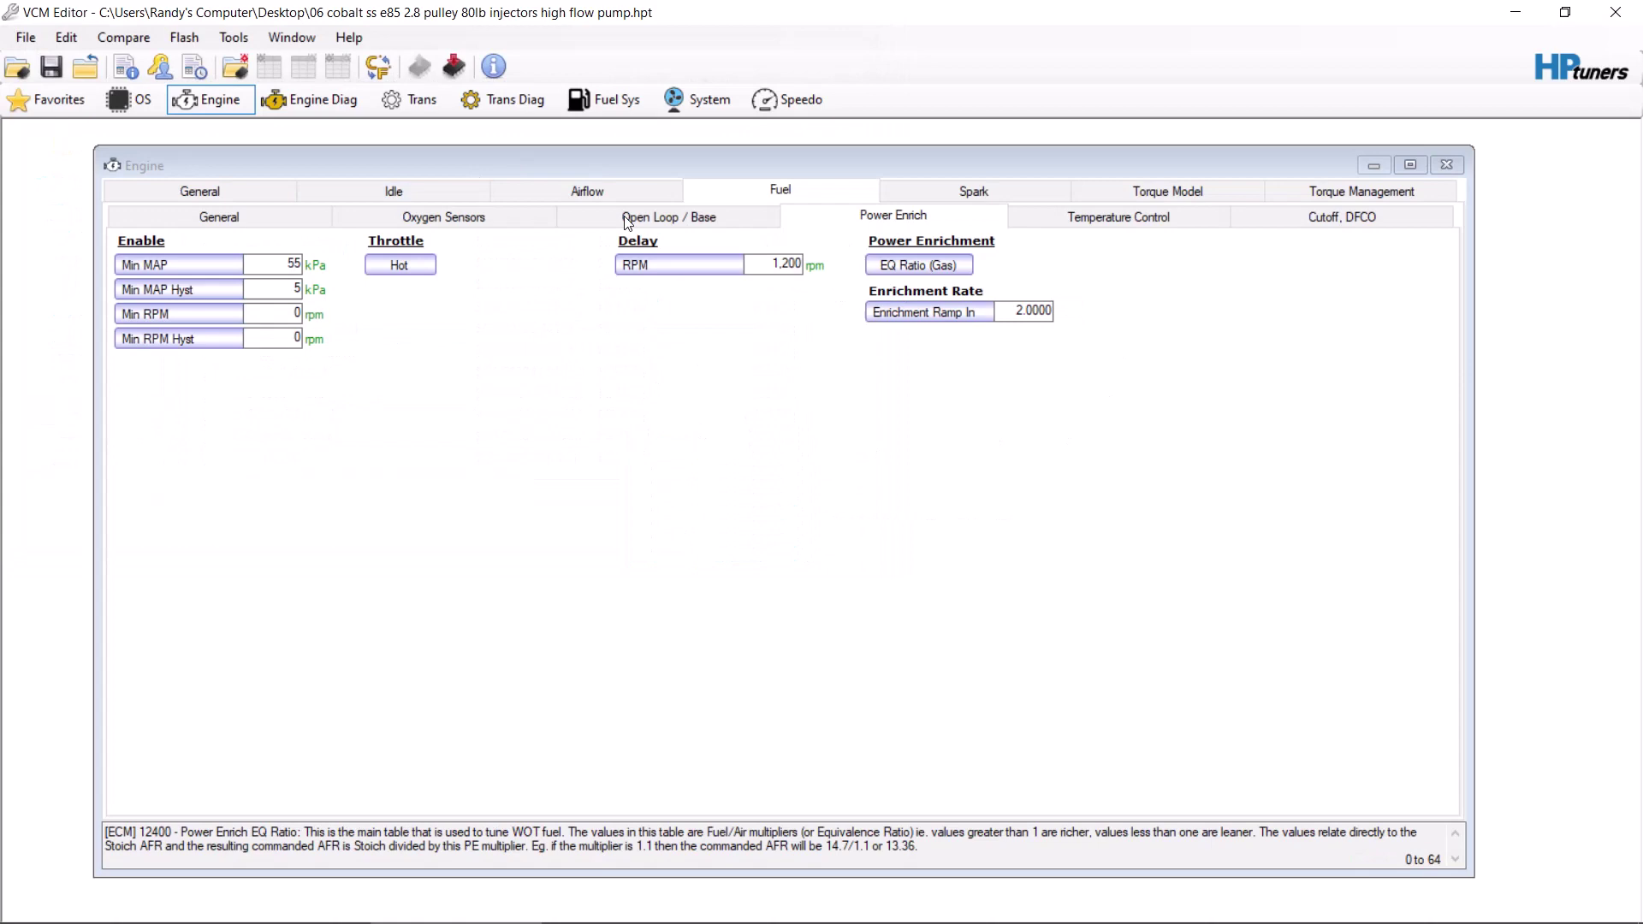
left_click(399, 267)
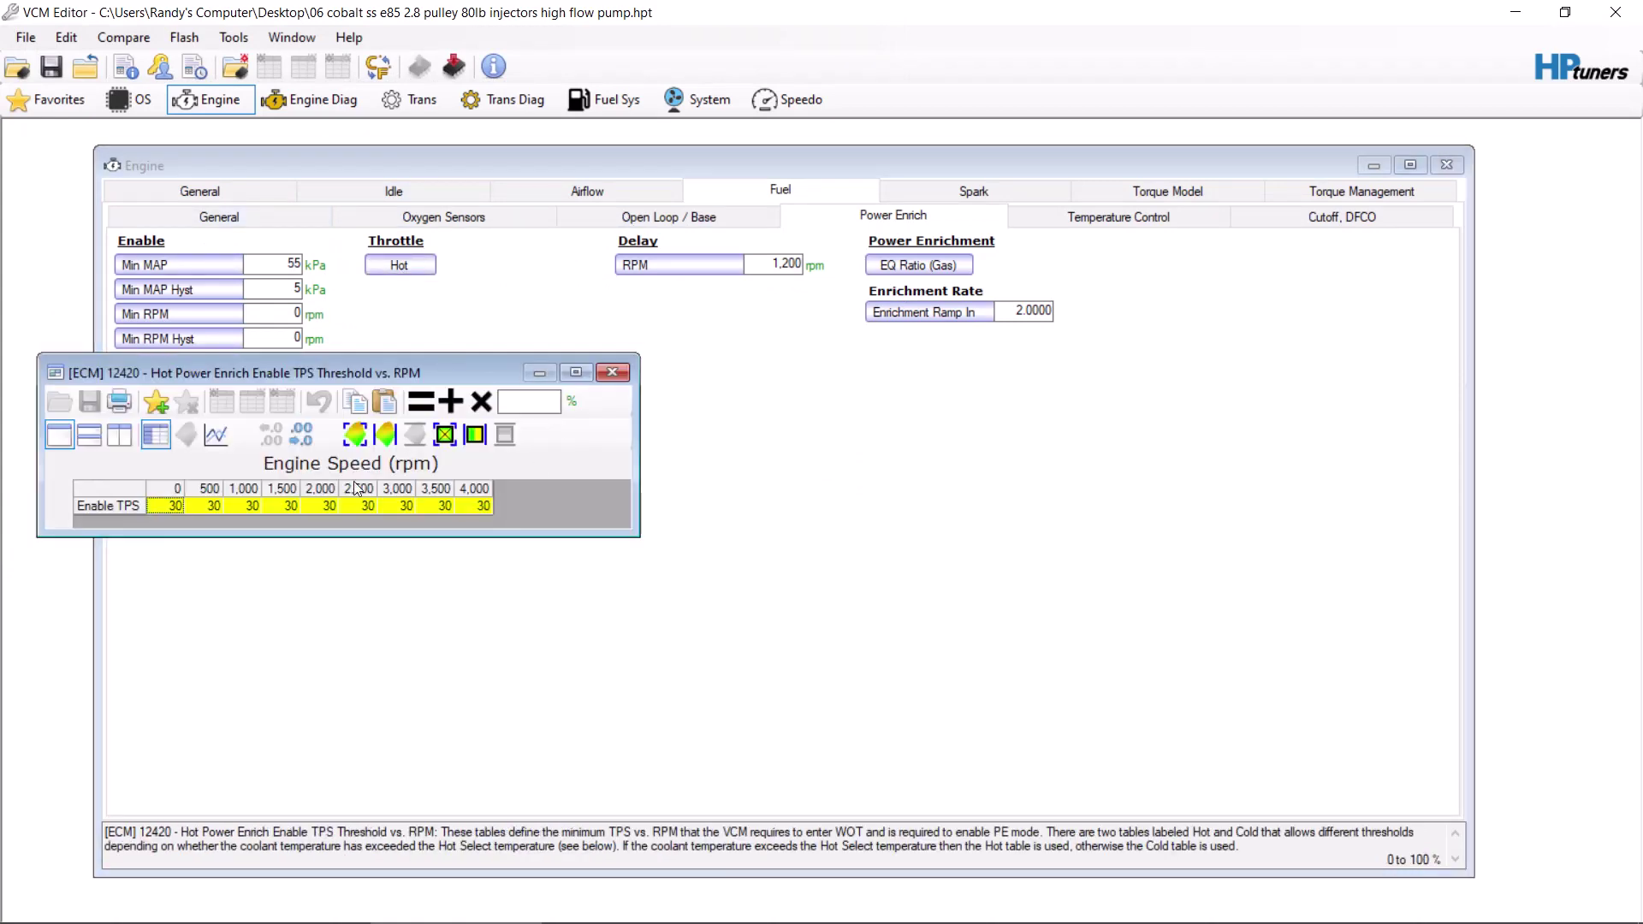
left_click(626, 373)
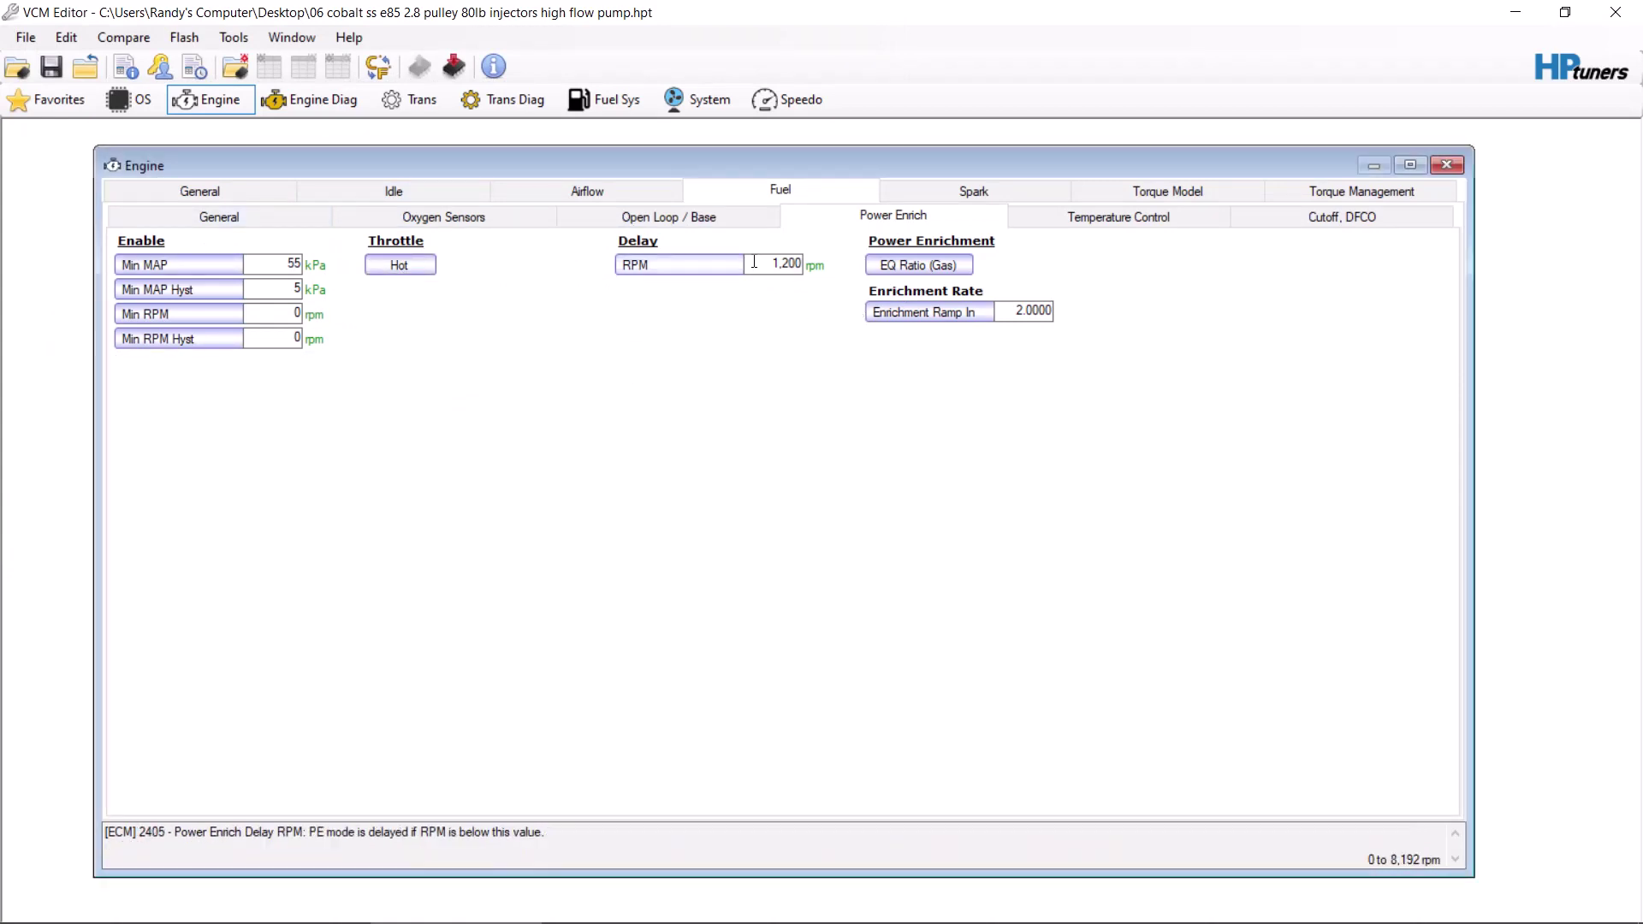
left_click(918, 266)
left_click_drag(777, 301, 699, 429)
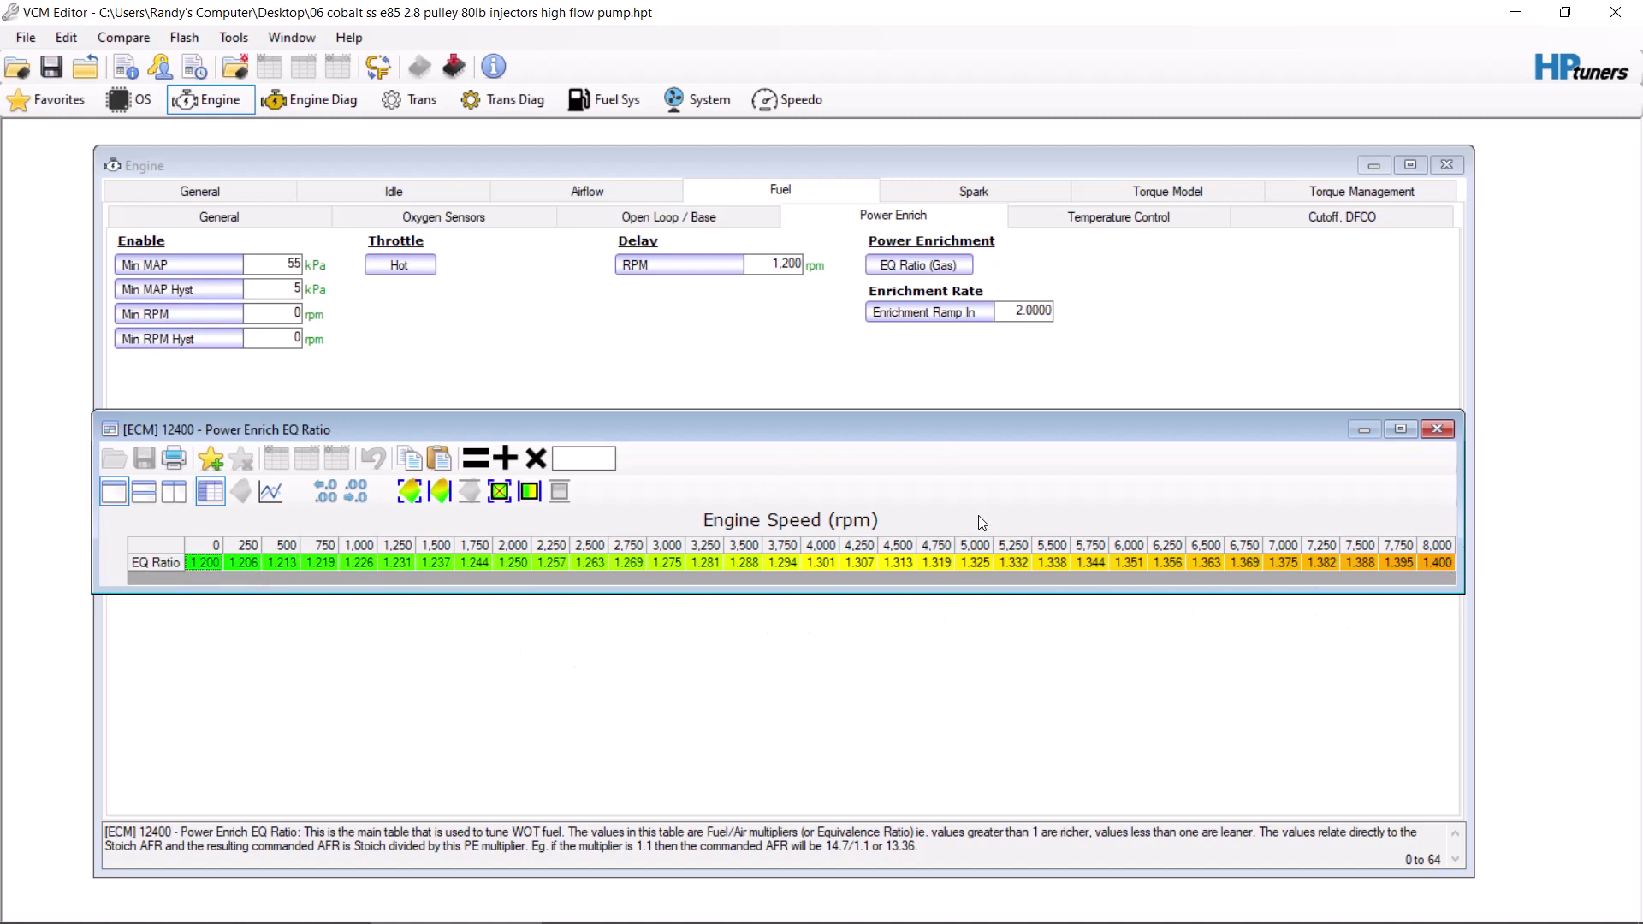
left_click(1193, 386)
left_click(1449, 427)
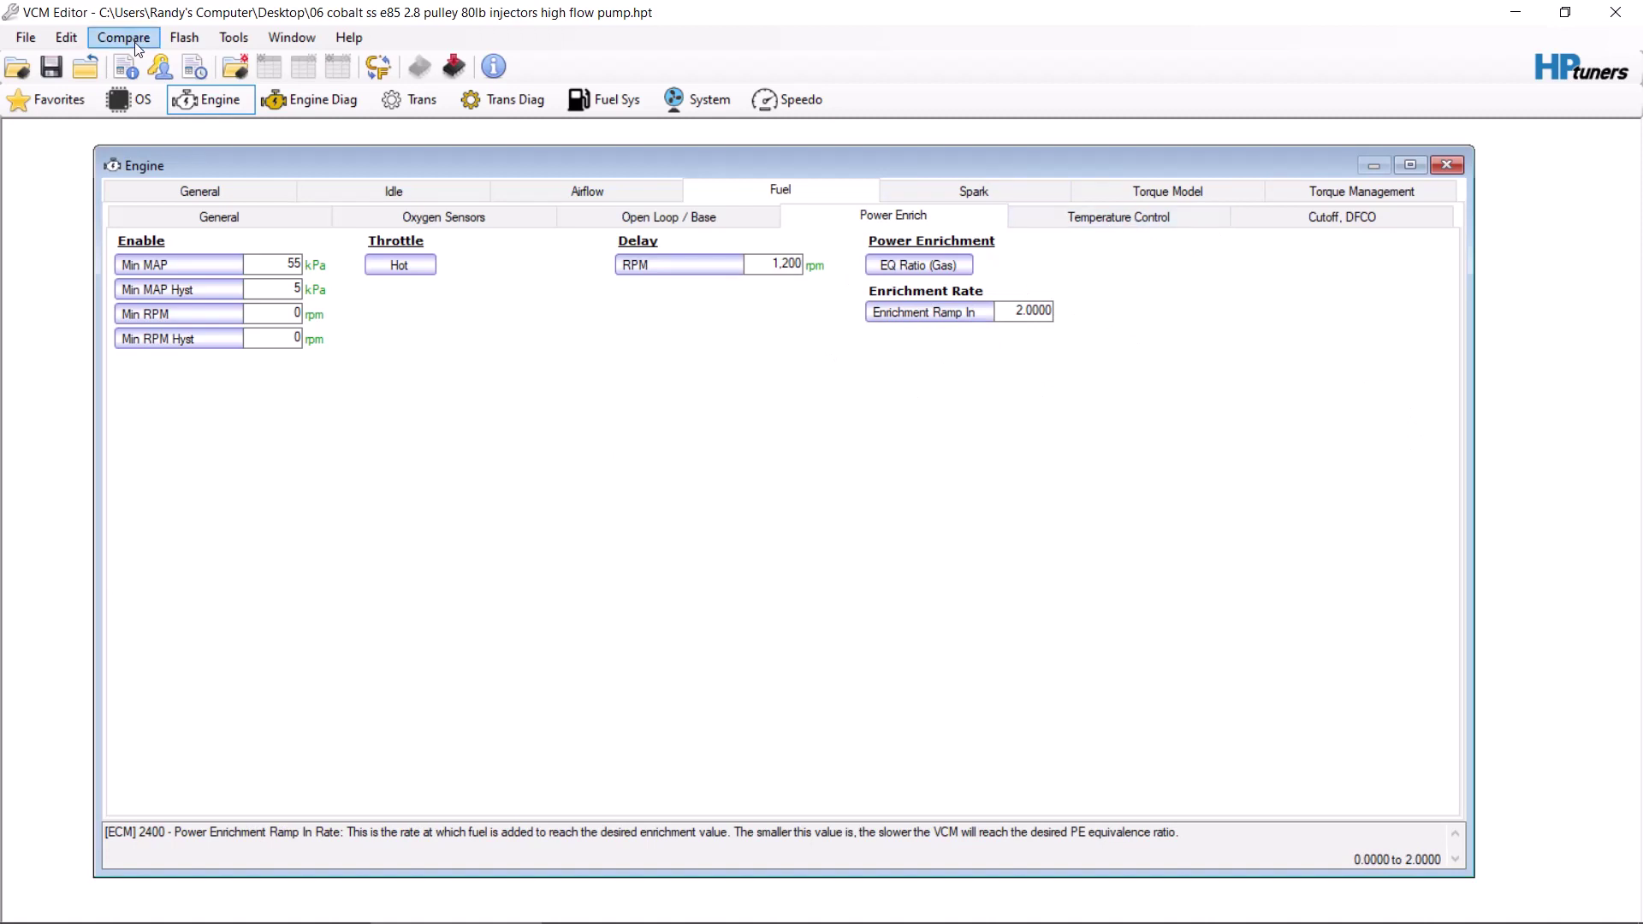
- Open the '2000 silverado 6.0 swap' tune from the Desktop folder
left_click(34, 39)
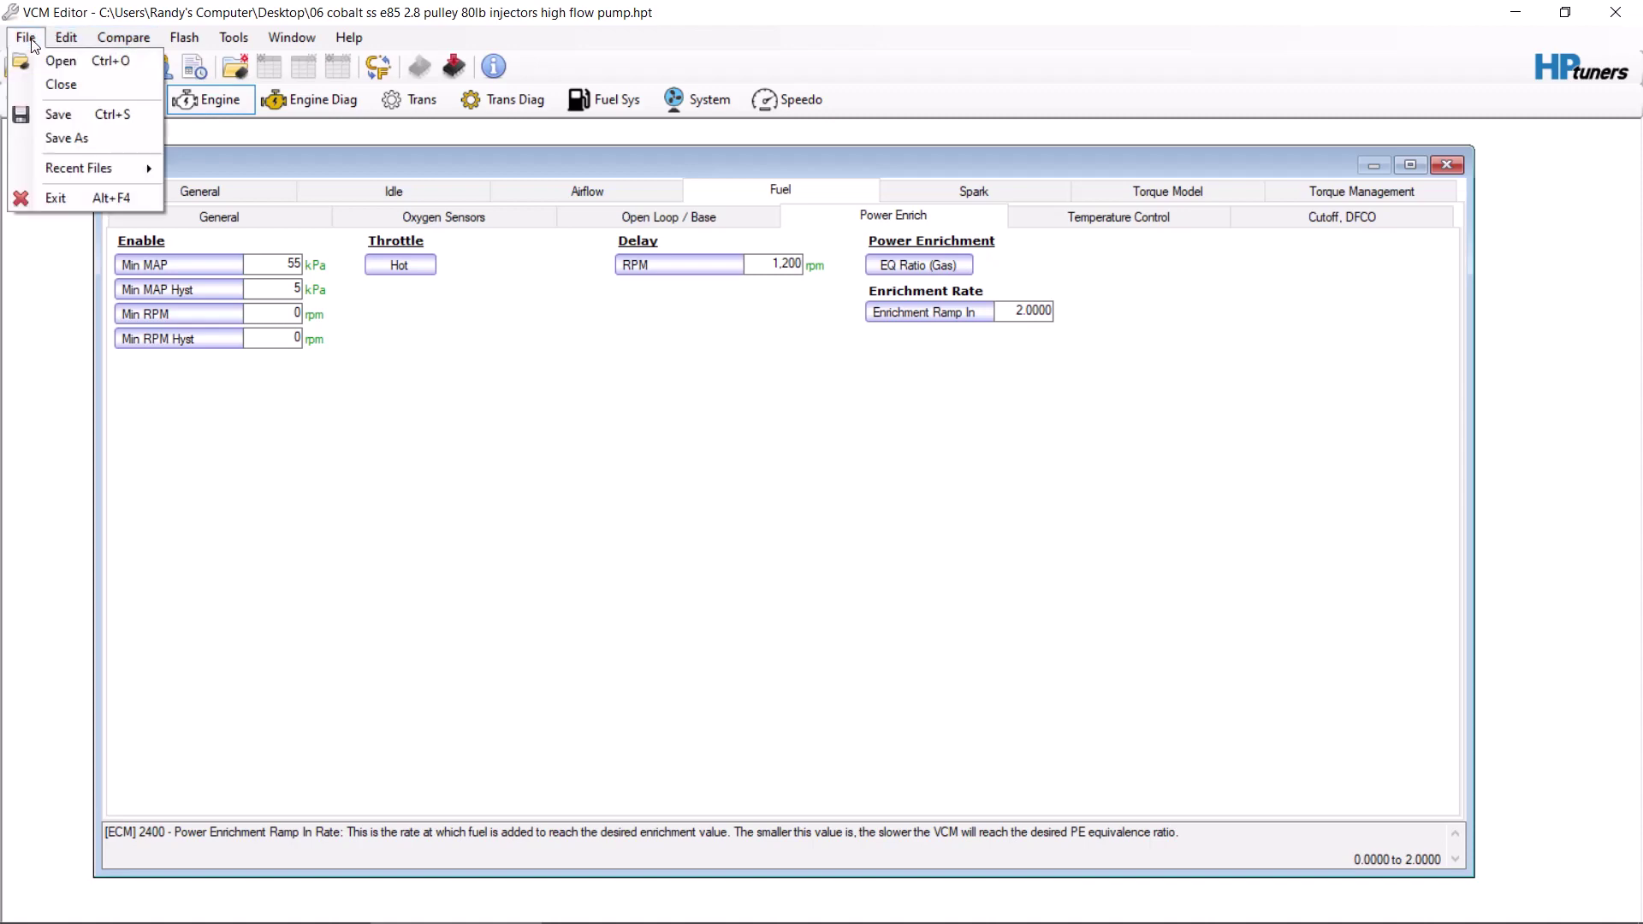
left_click(46, 67)
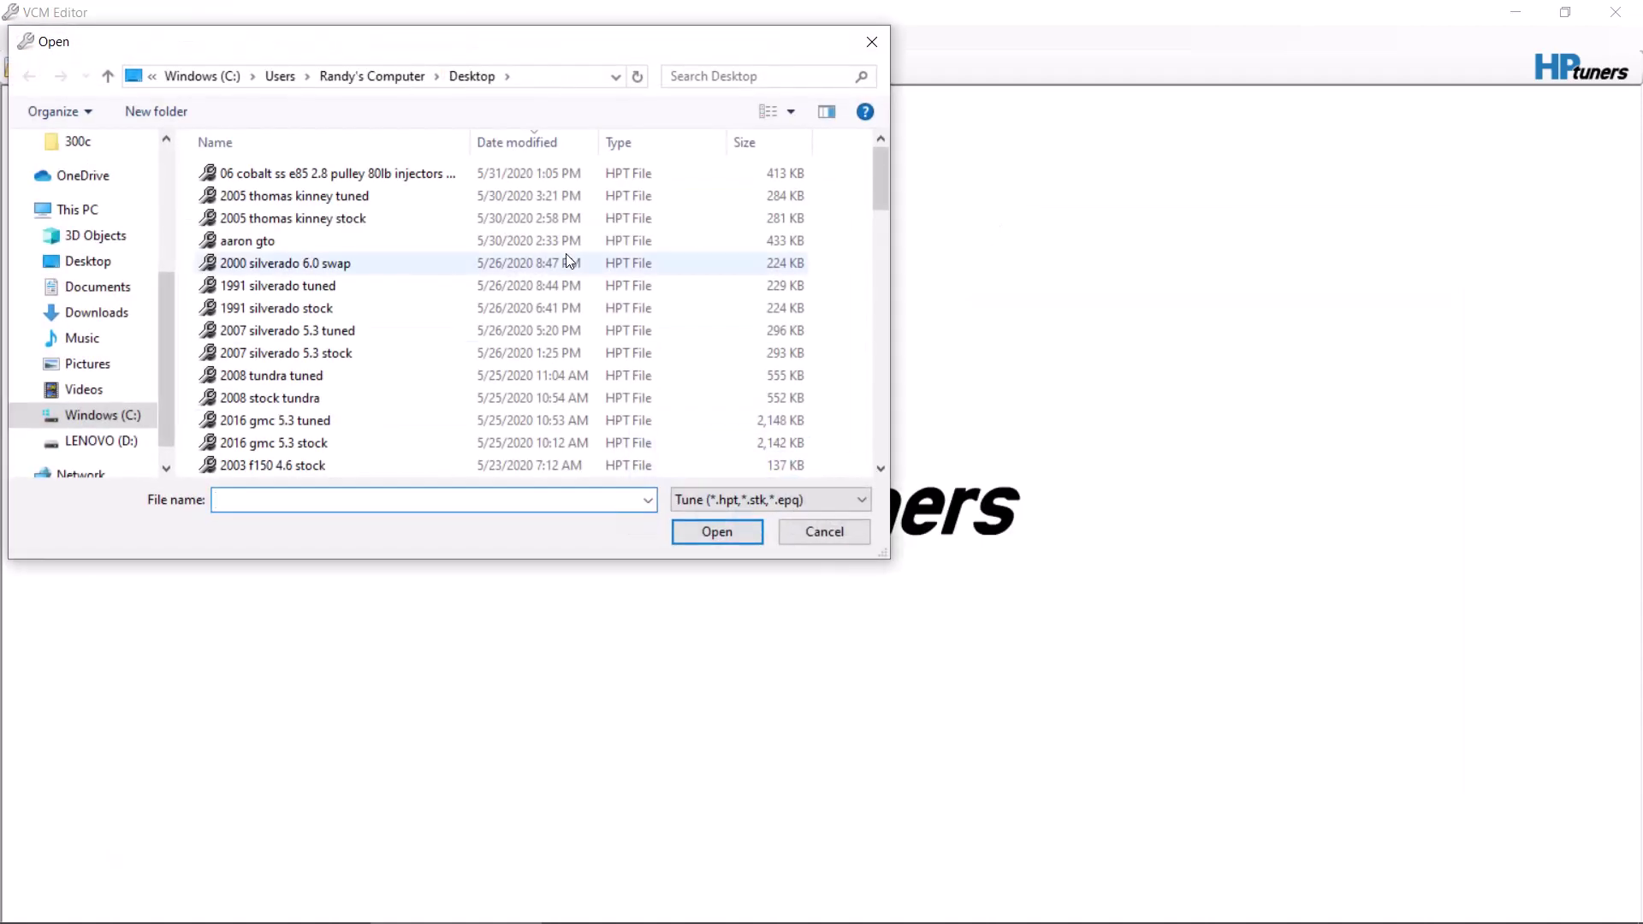
left_click(408, 263)
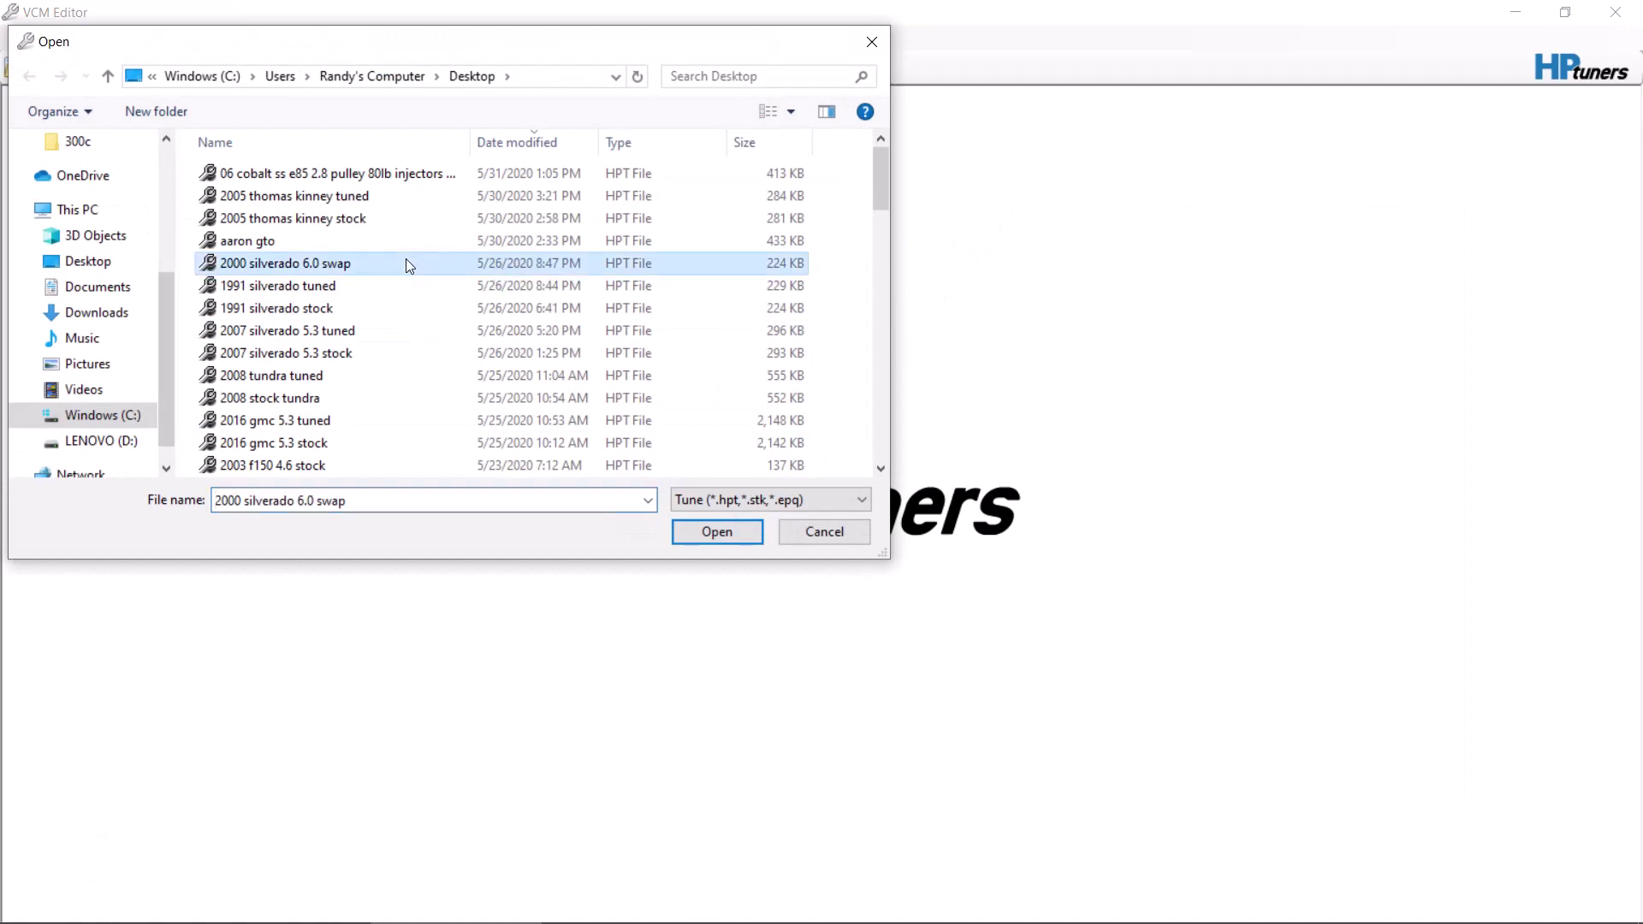
left_click(691, 529)
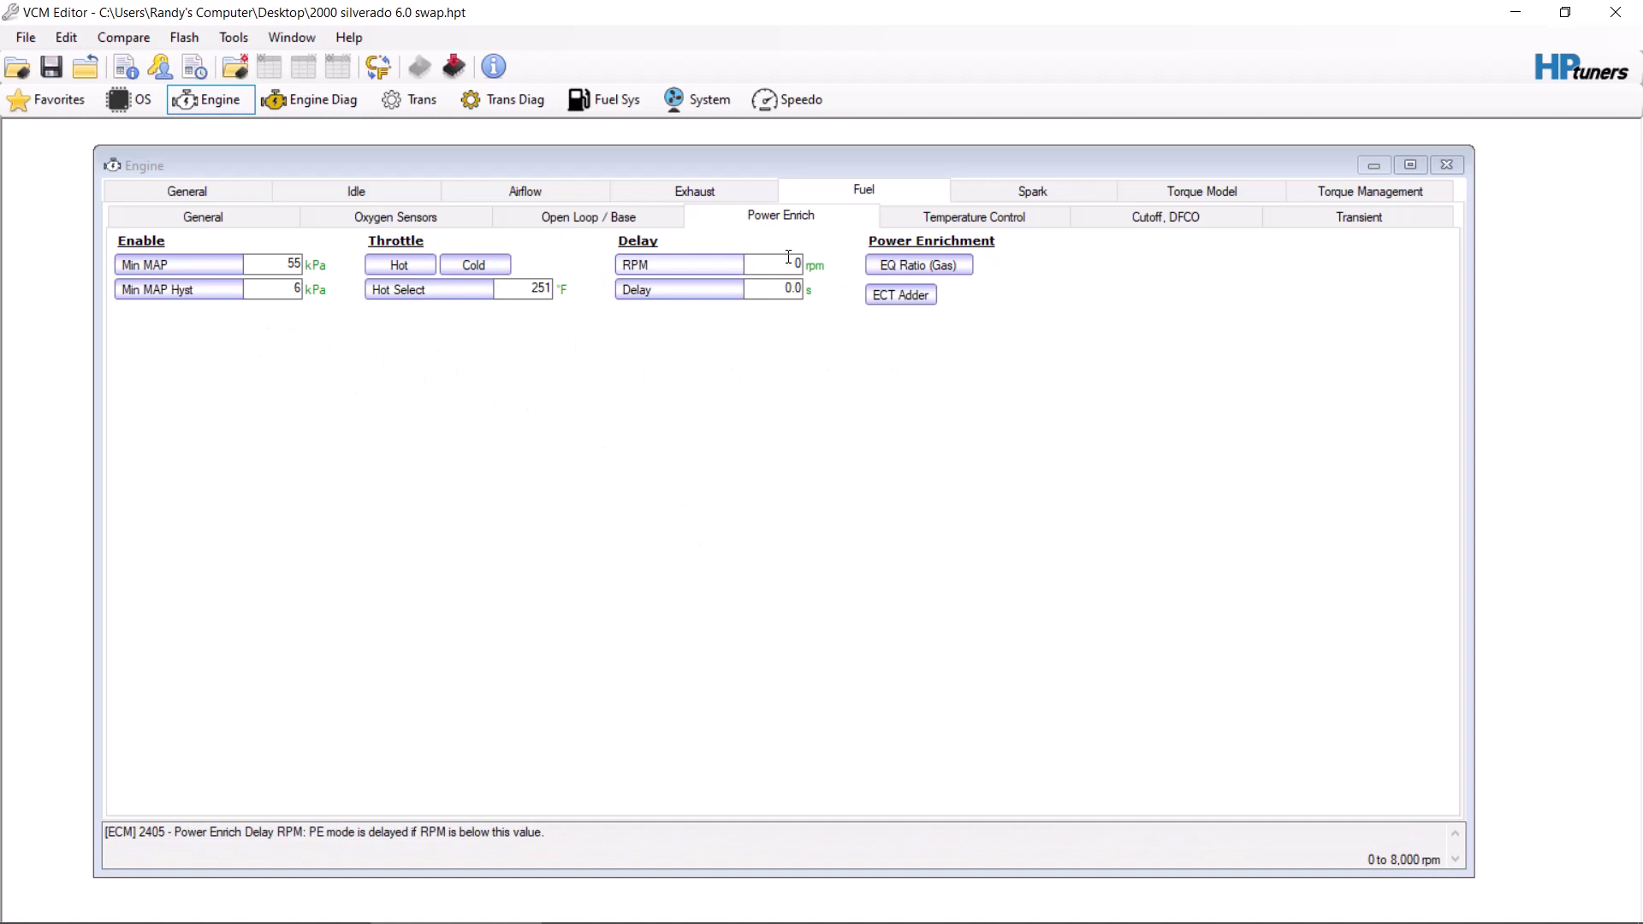
left_click(384, 265)
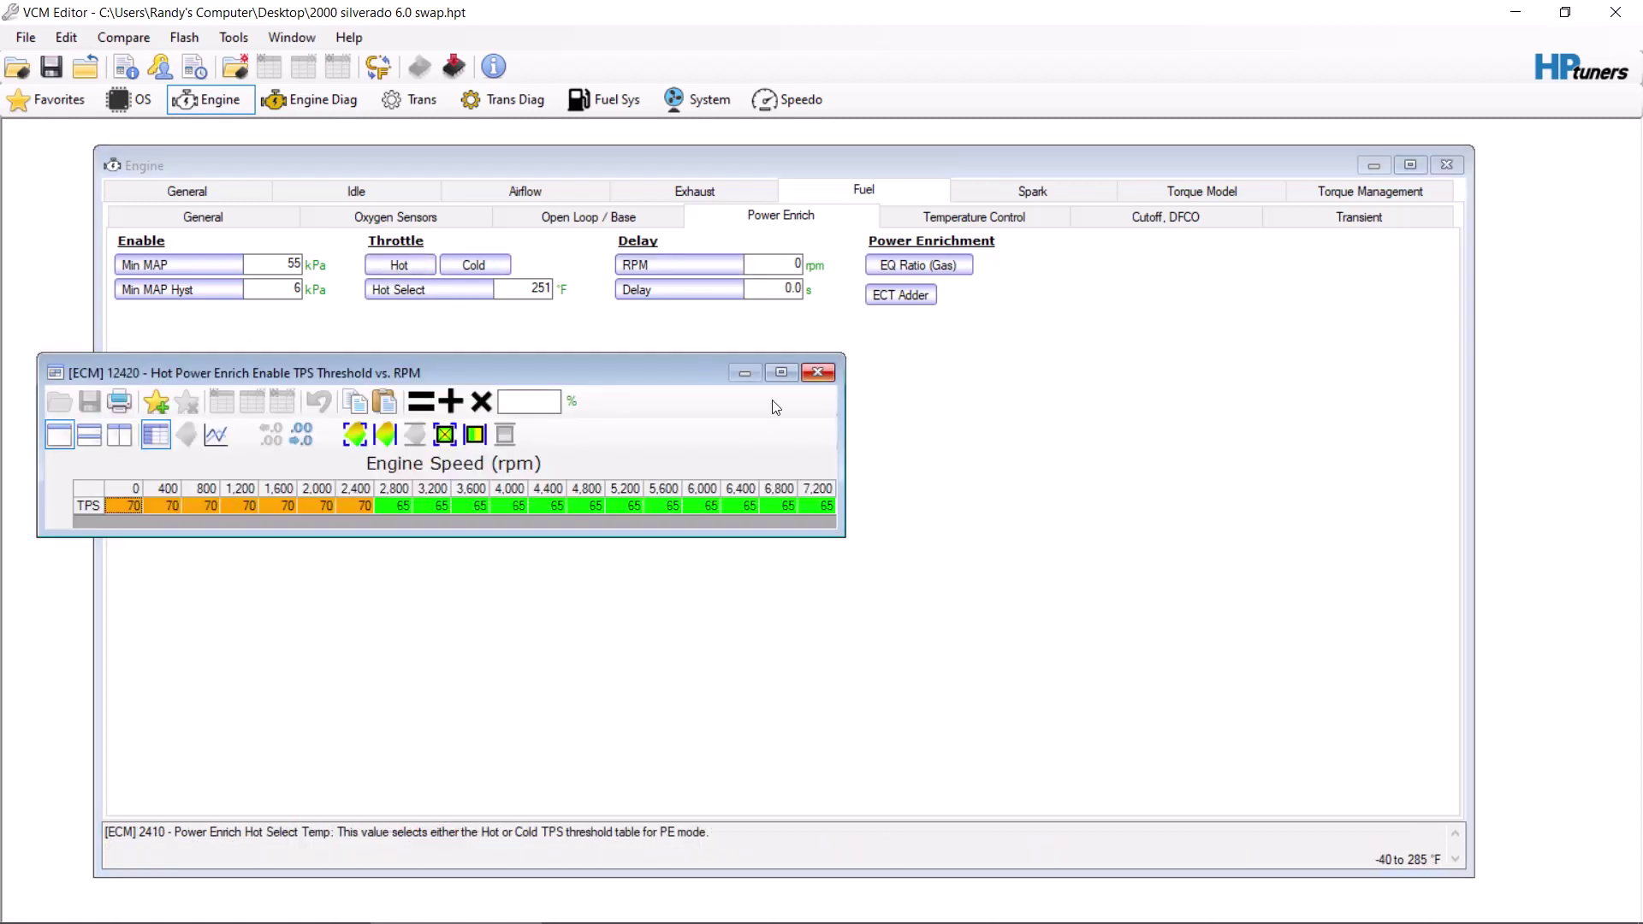
left_click(88, 505)
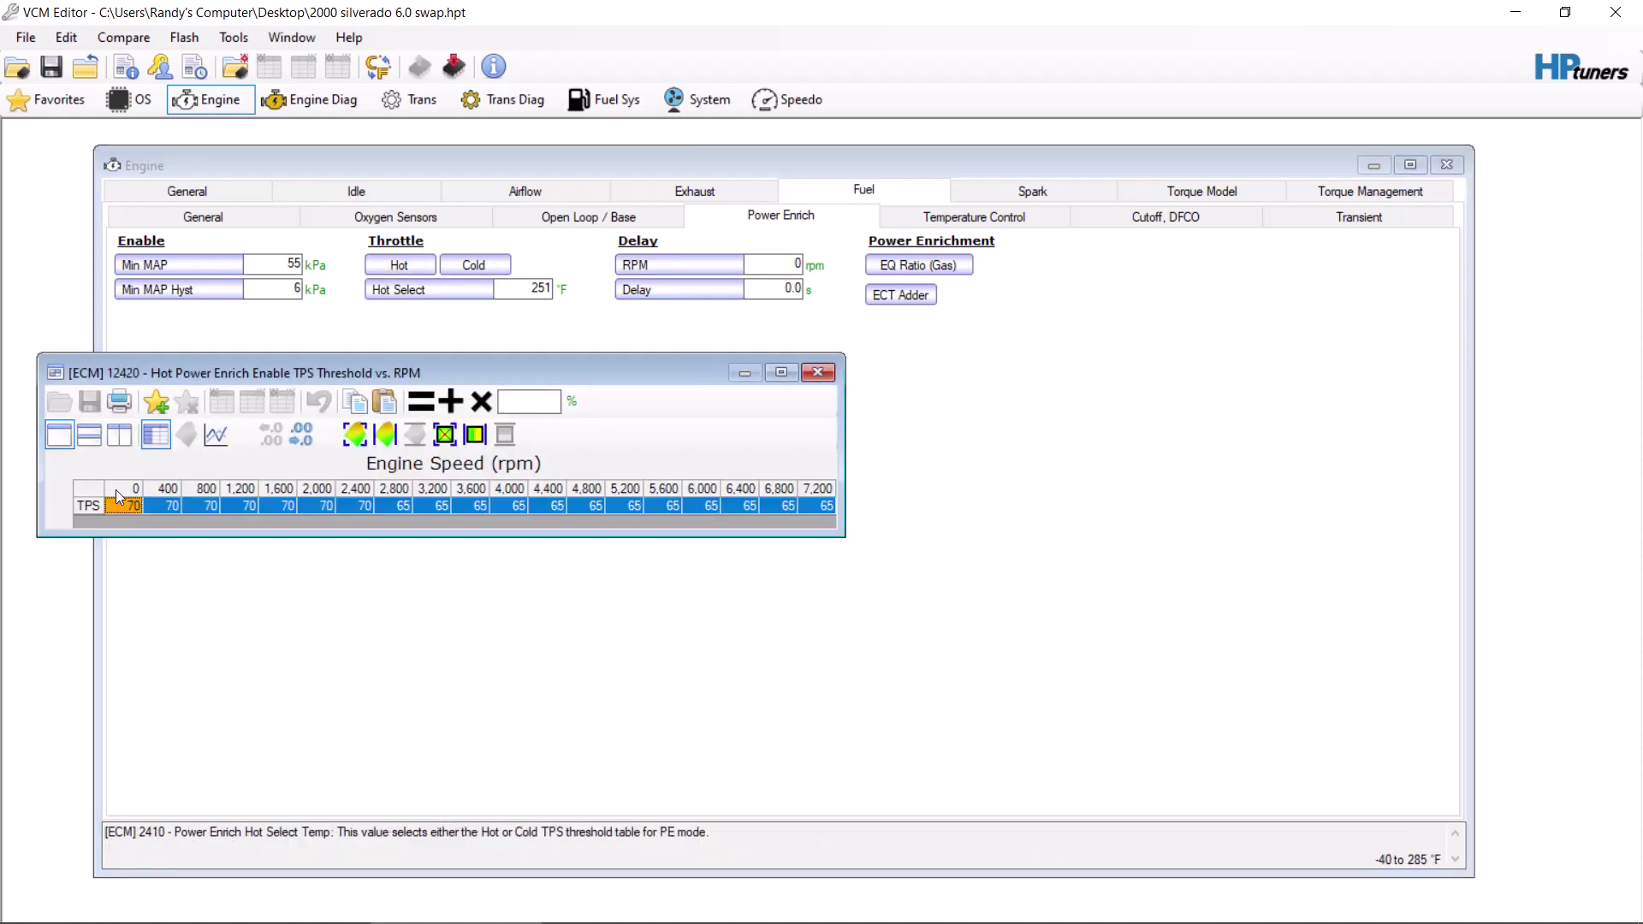
left_click(402, 505)
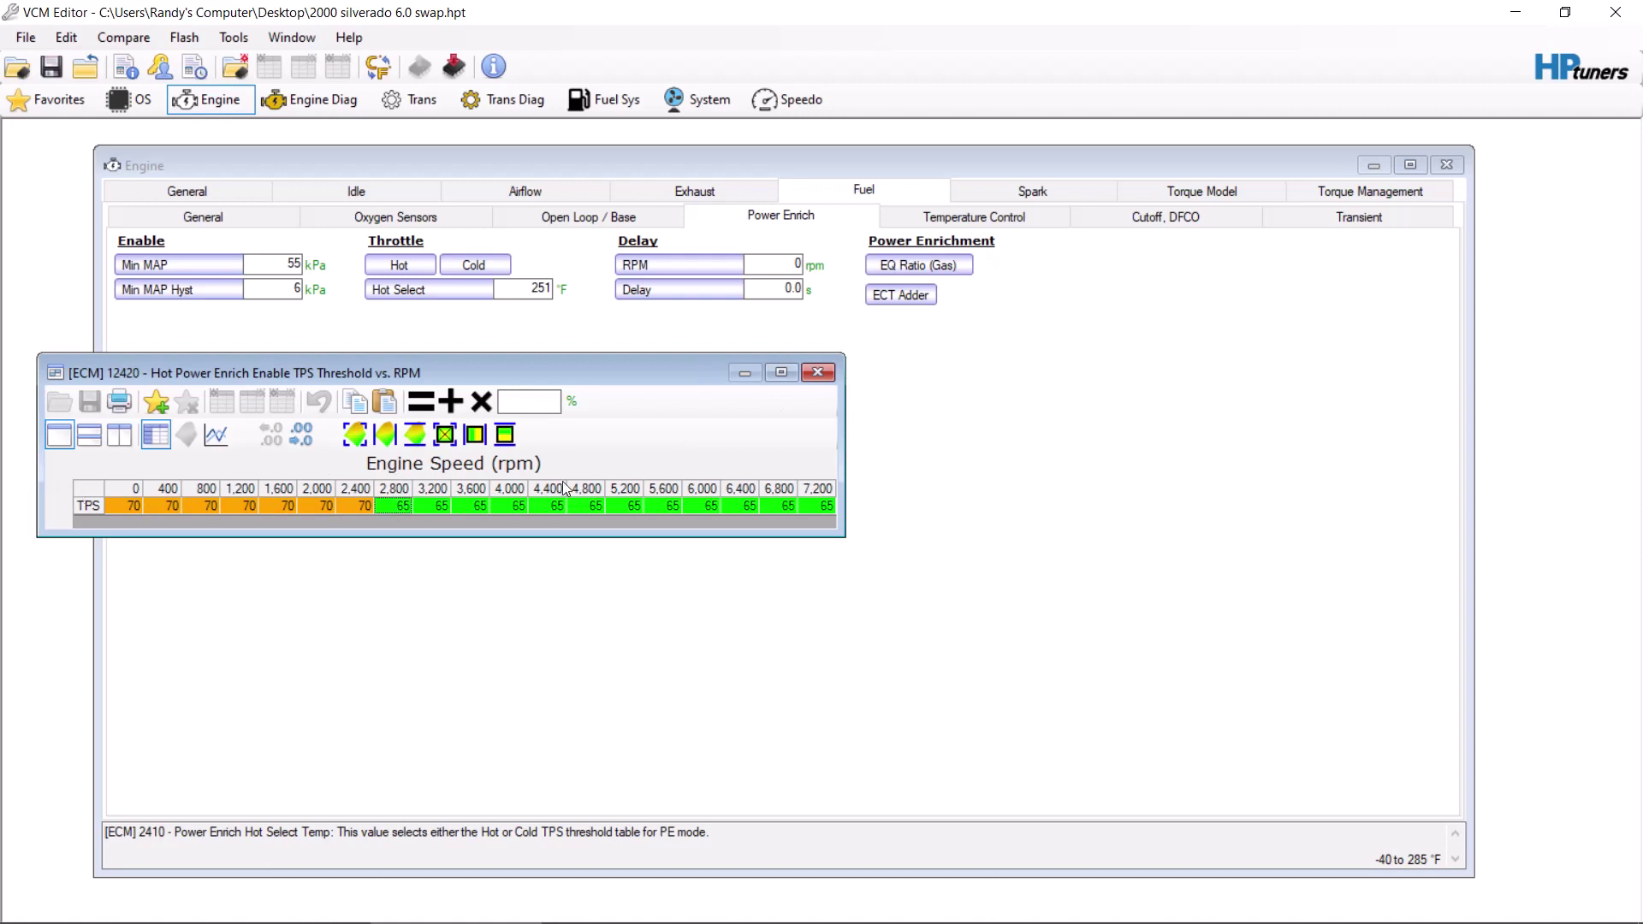
left_click(817, 372)
left_click(503, 273)
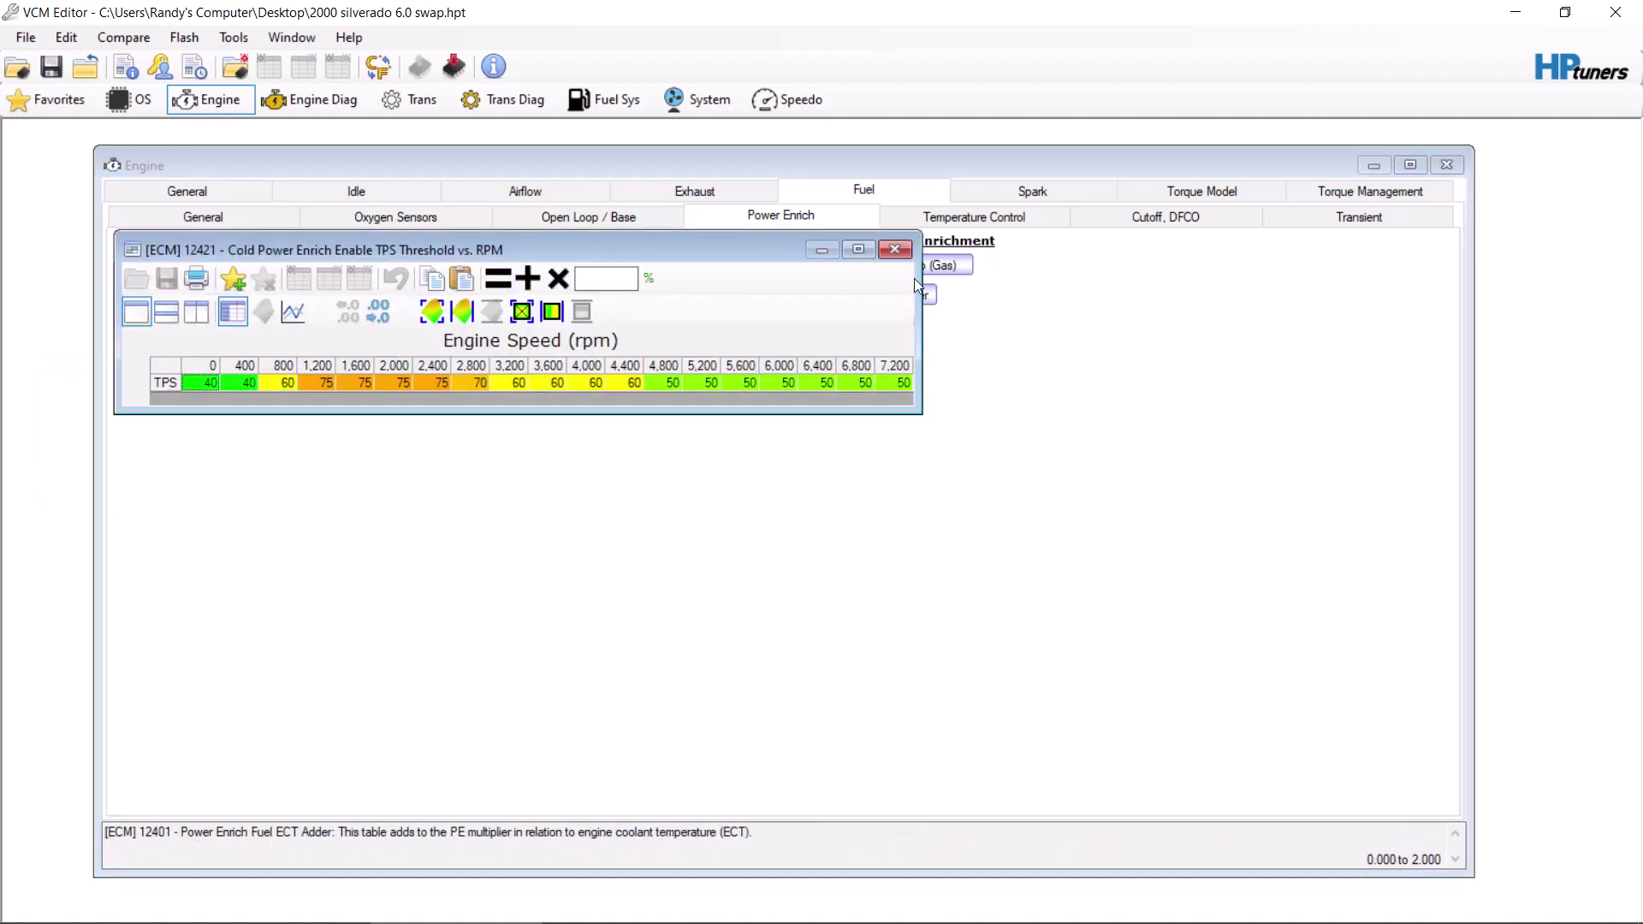
left_click(897, 248)
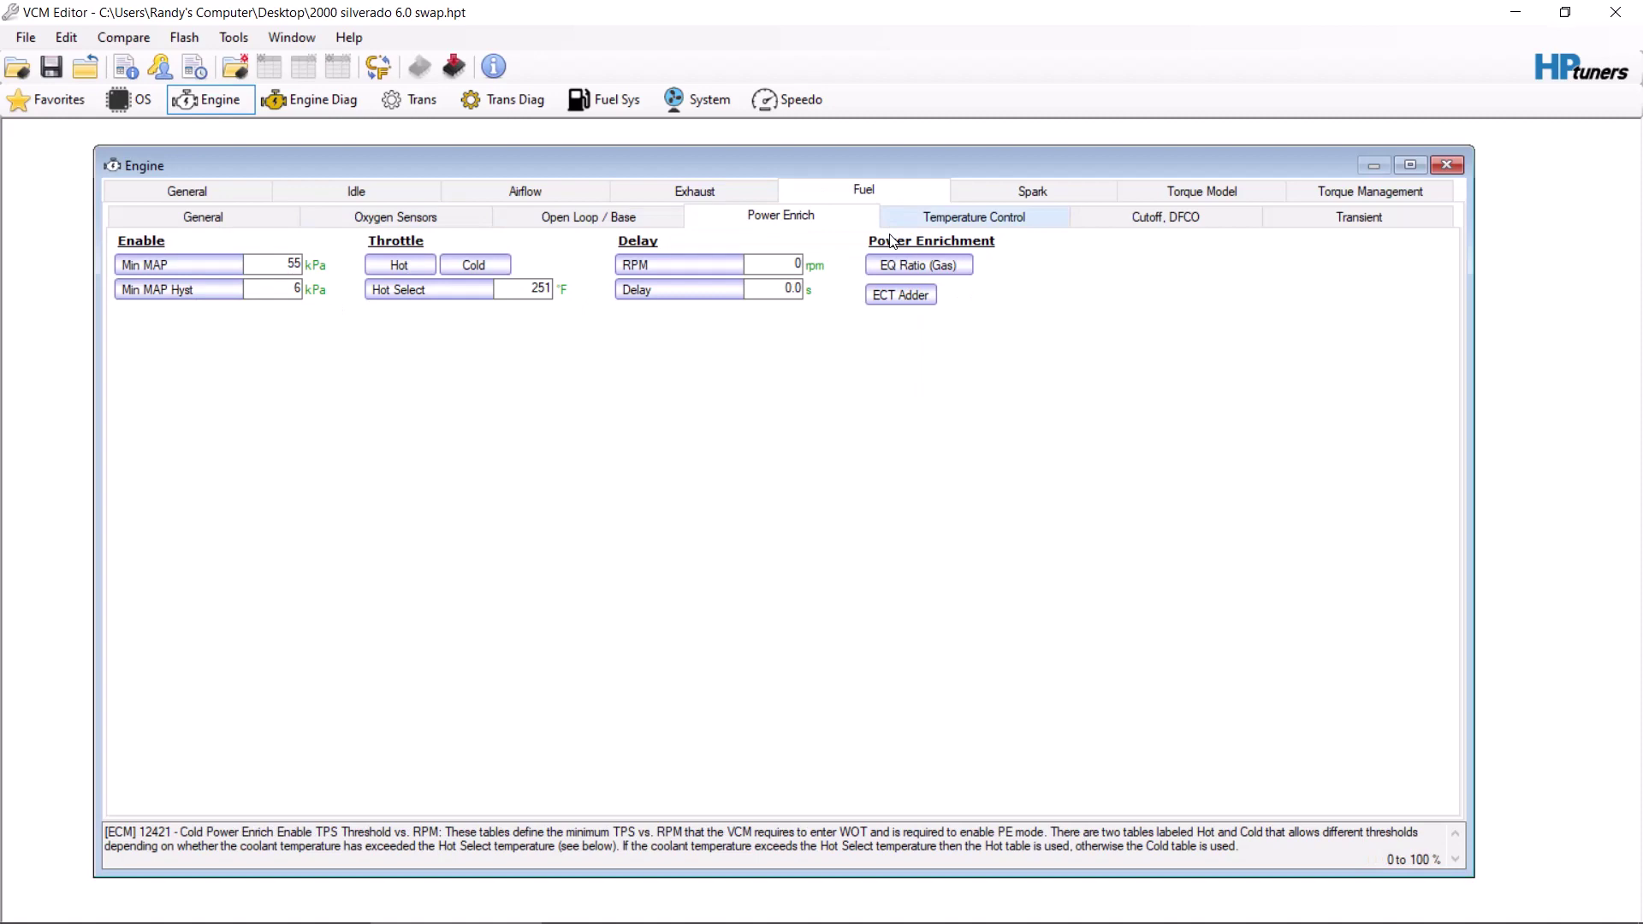
left_click(890, 264)
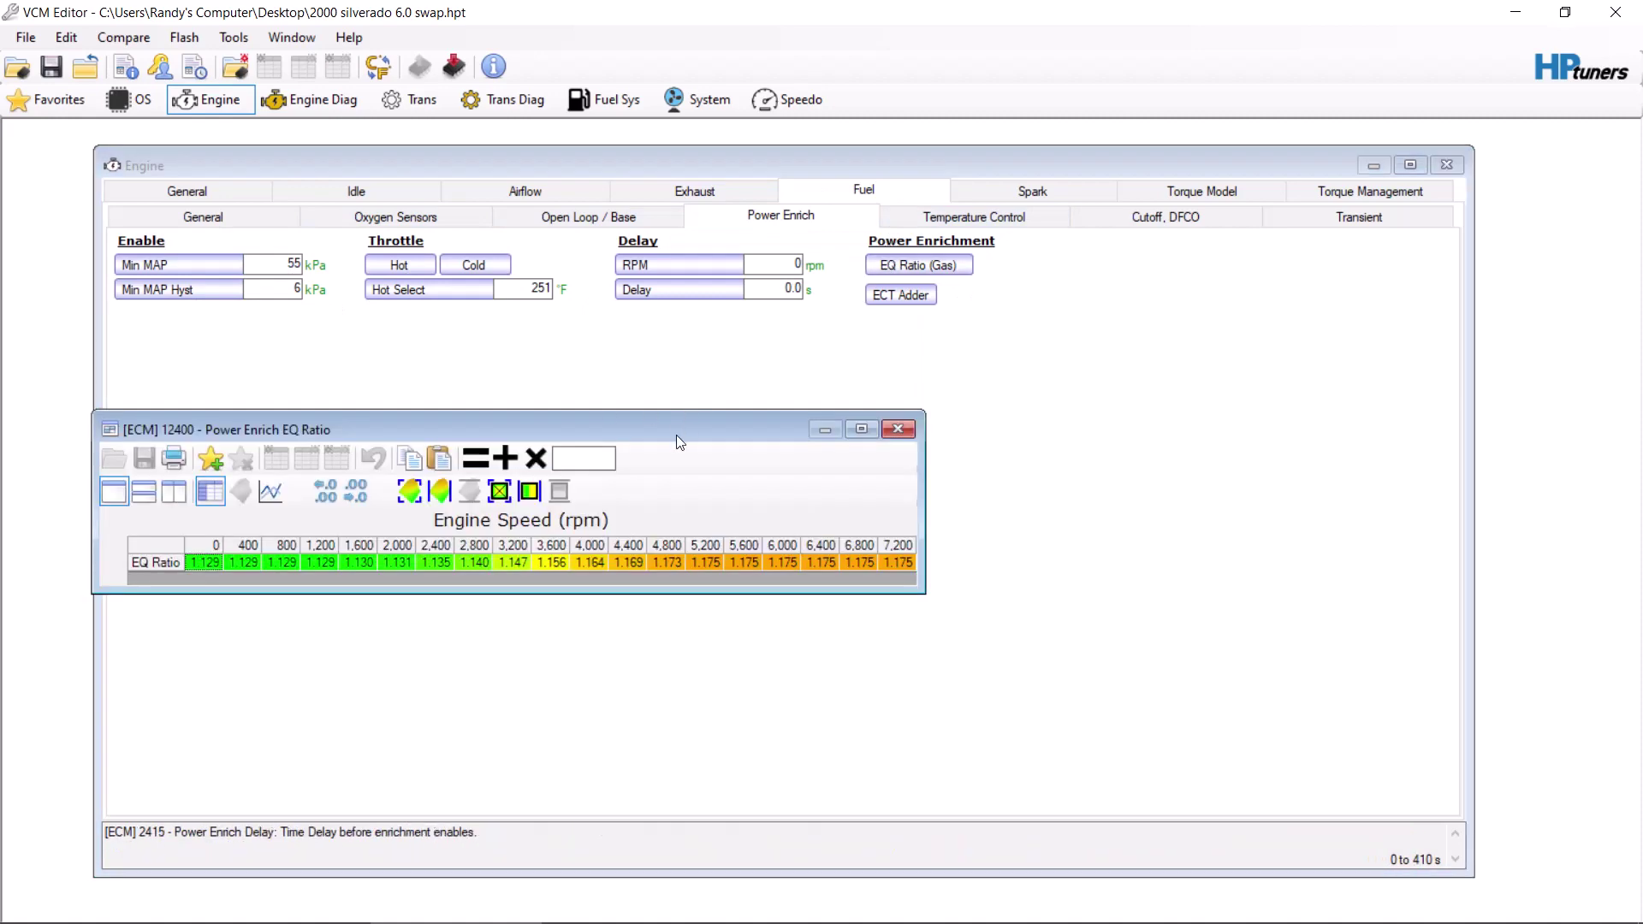
left_click_drag(683, 433, 977, 432)
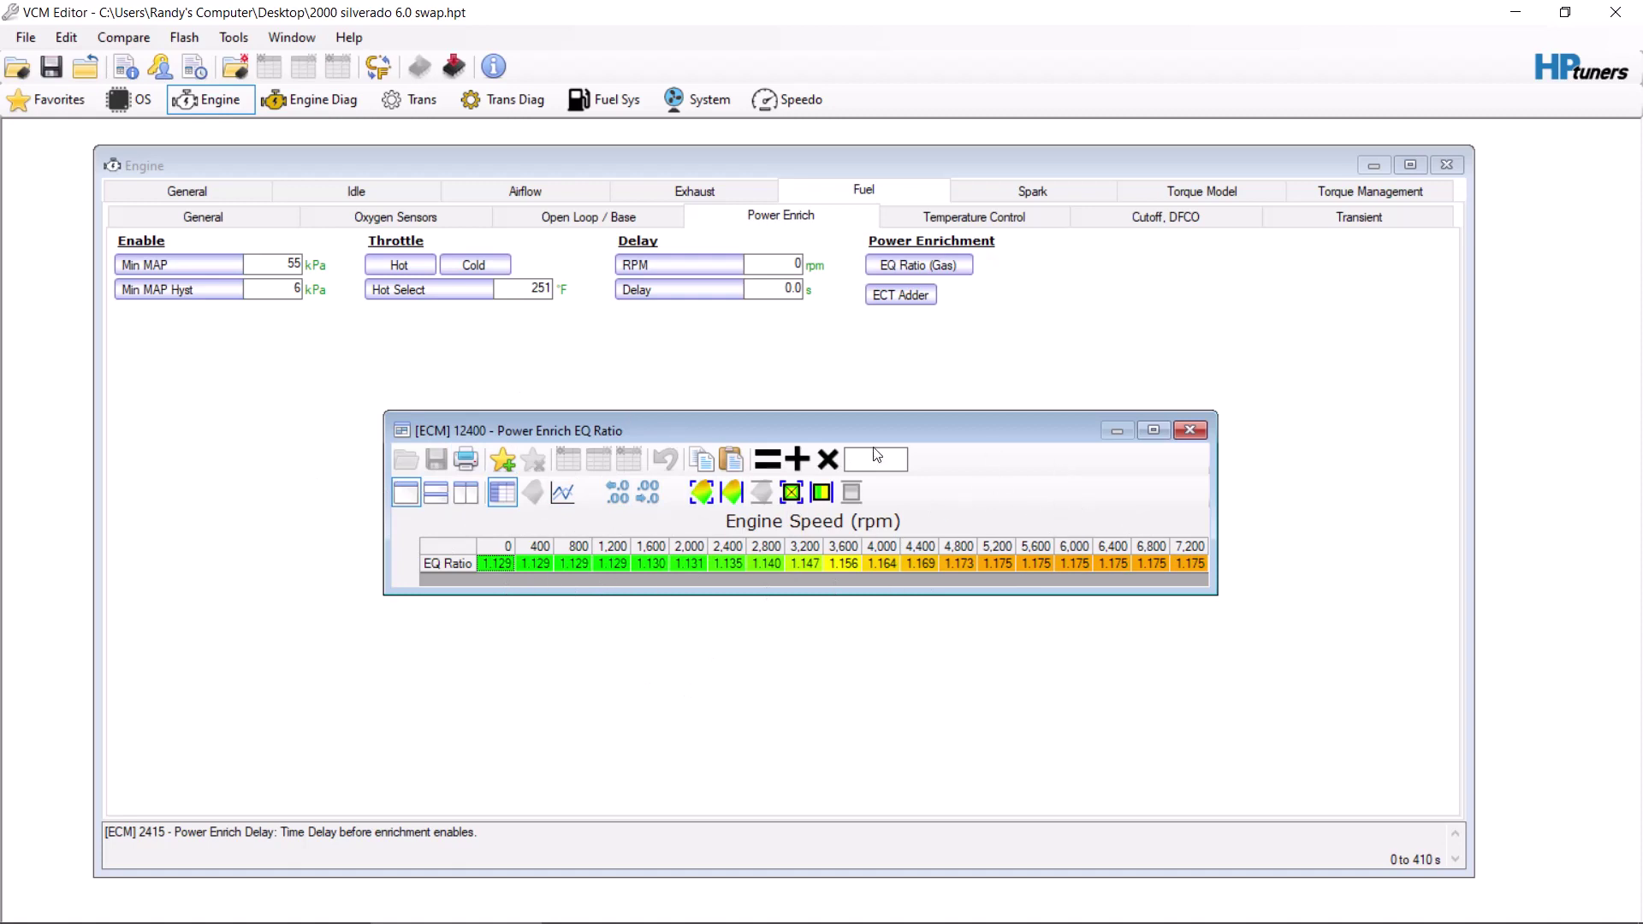
left_click(1202, 435)
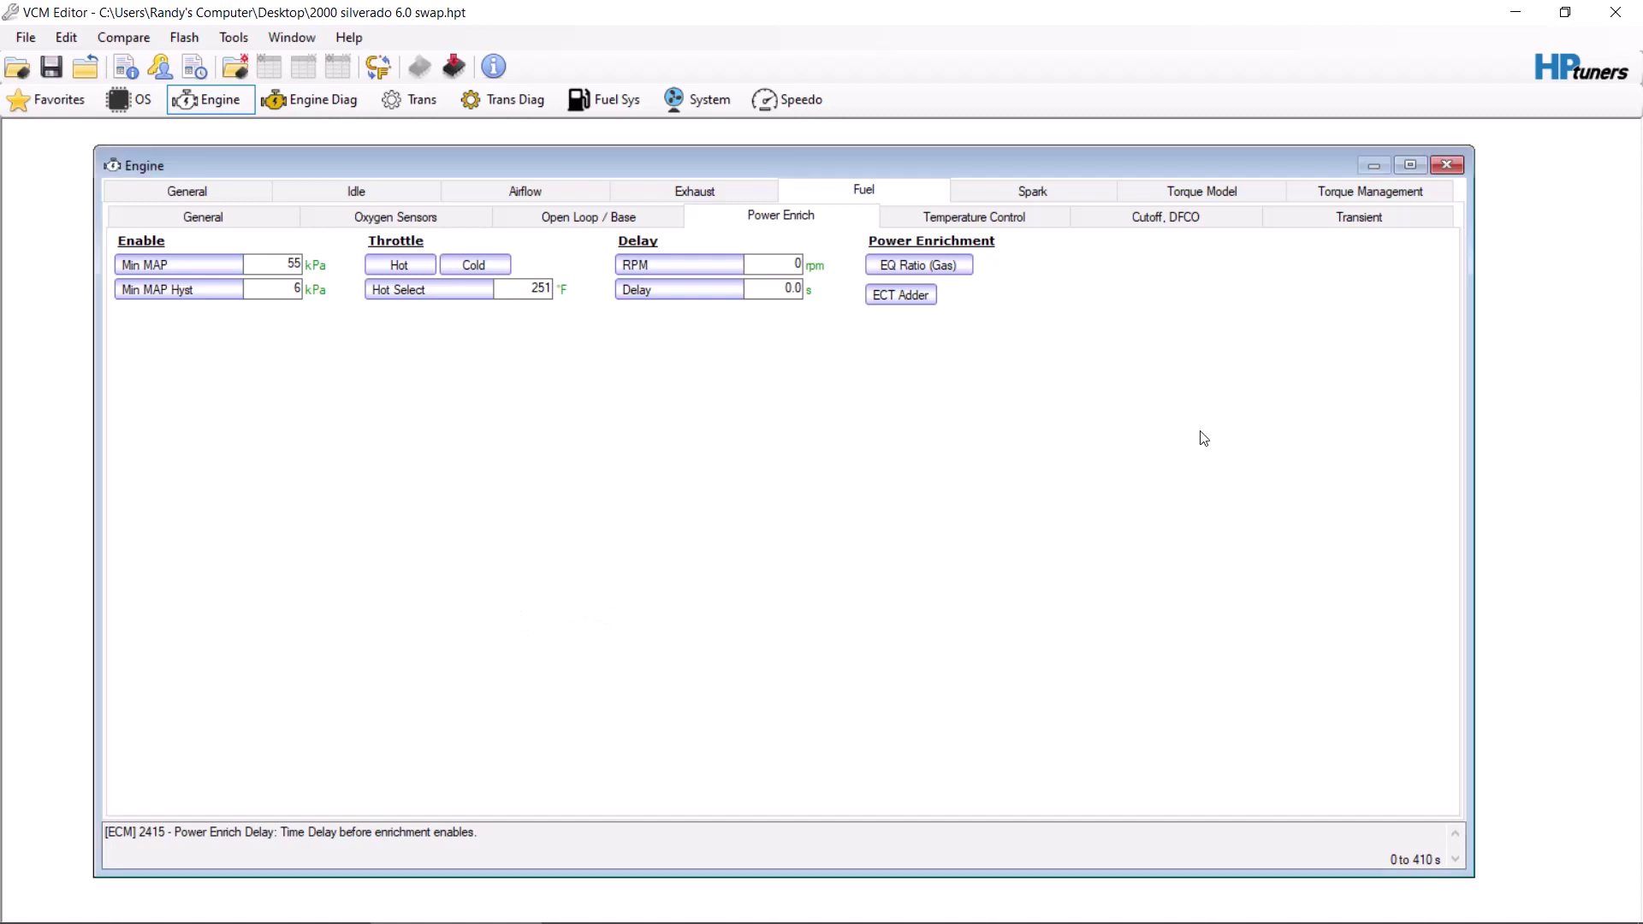
left_click(919, 298)
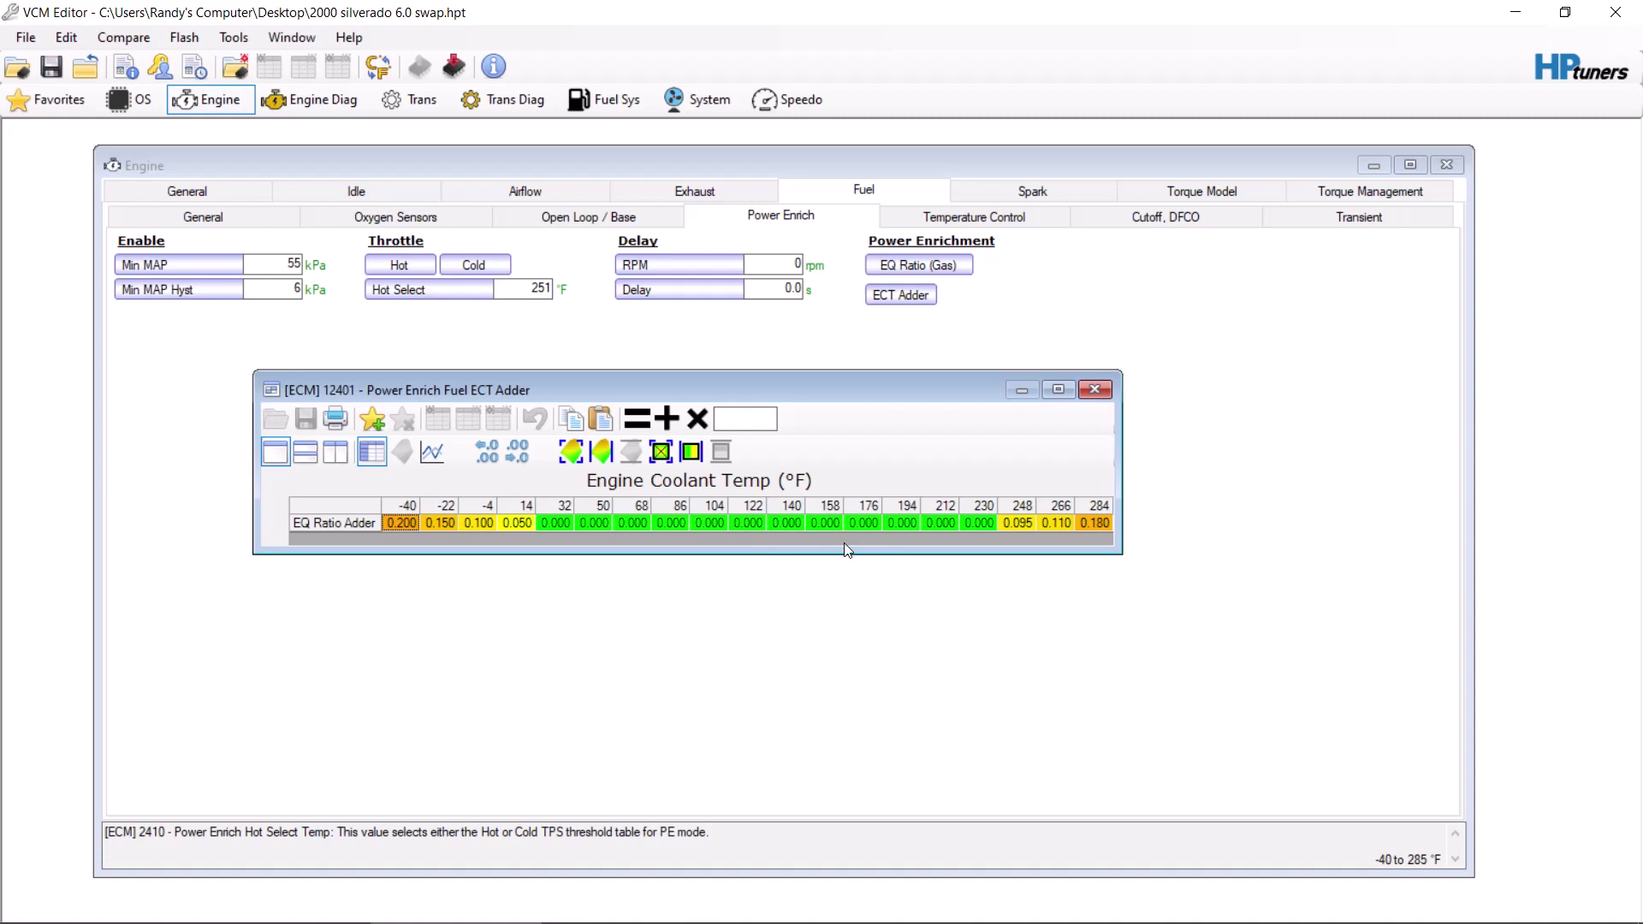
left_click(1095, 390)
left_click(800, 915)
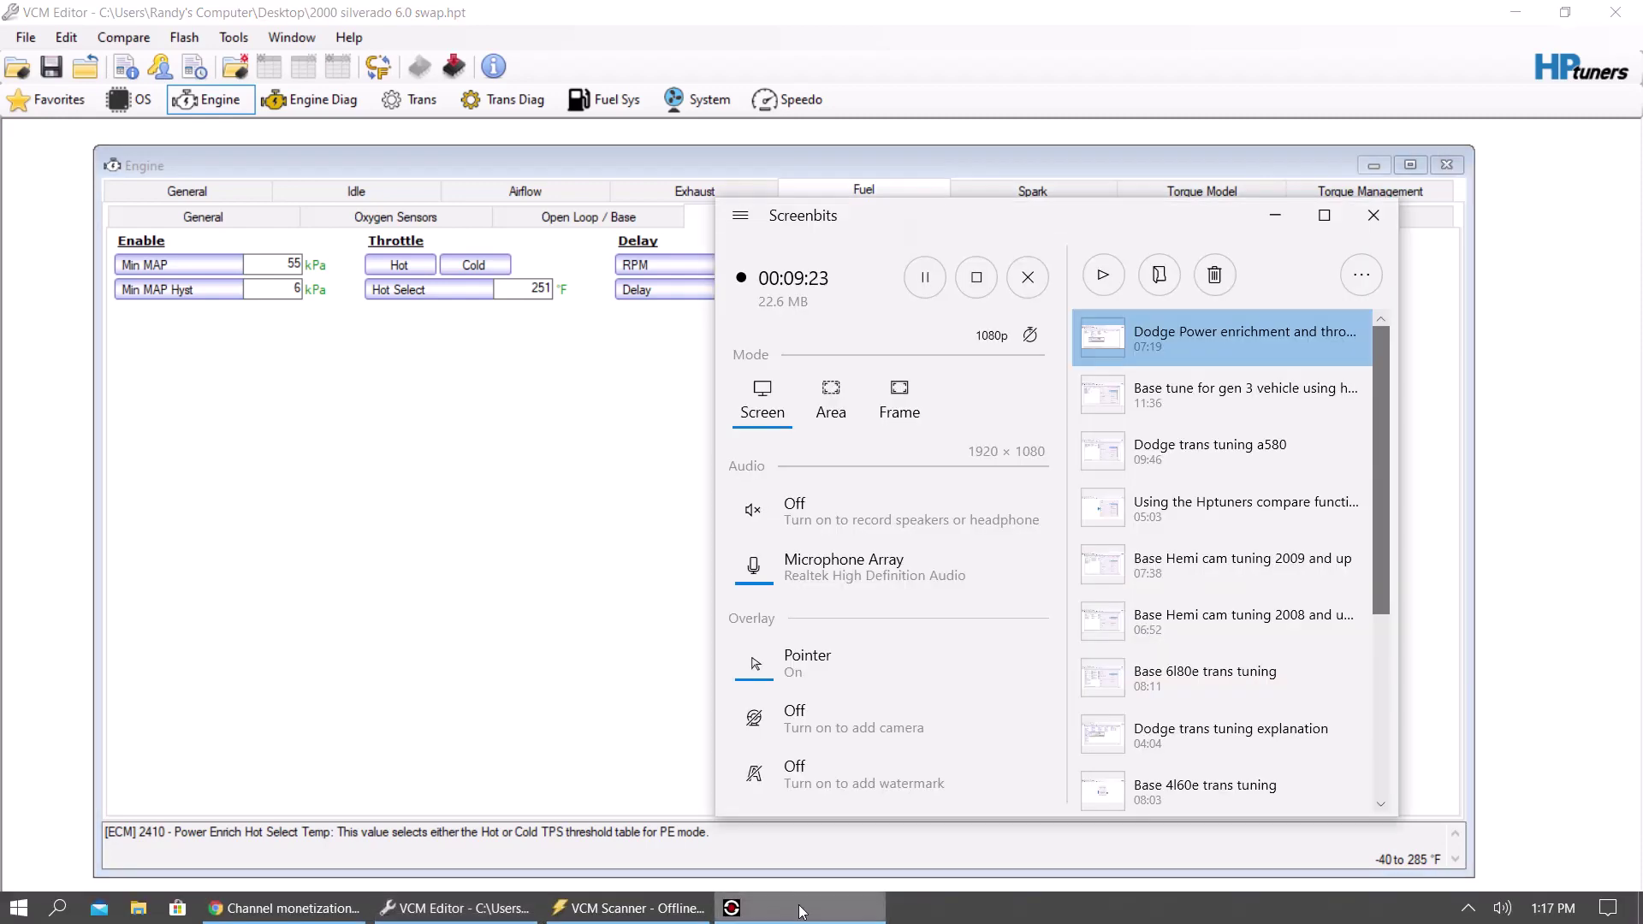